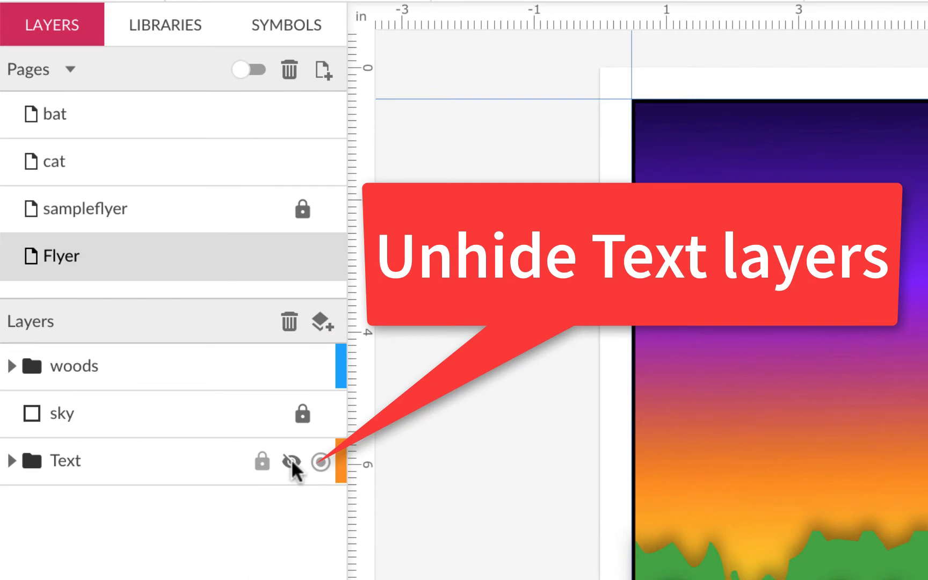
# - Unhide and unlock the Text layer, and move it above the woods layer
pyautogui.click(293, 462)
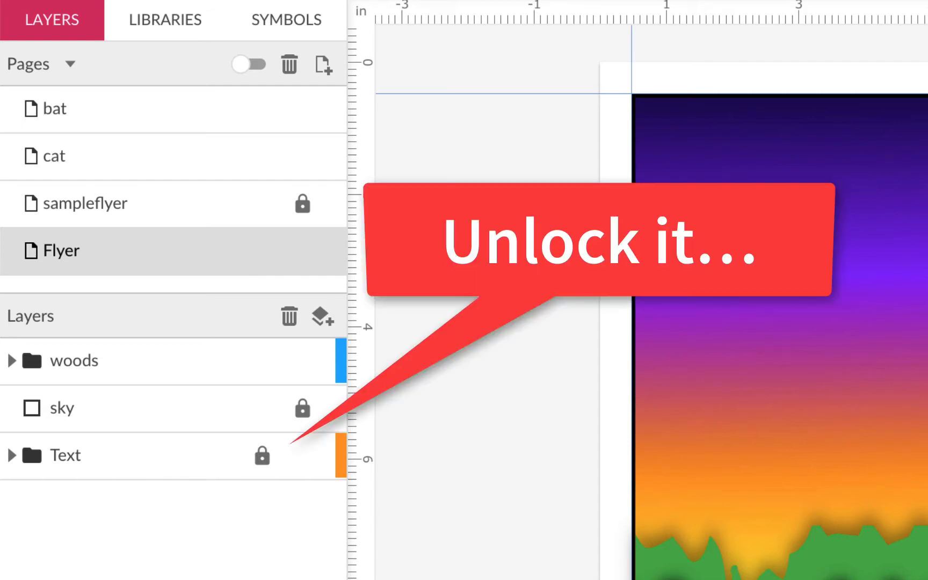
pyautogui.click(262, 454)
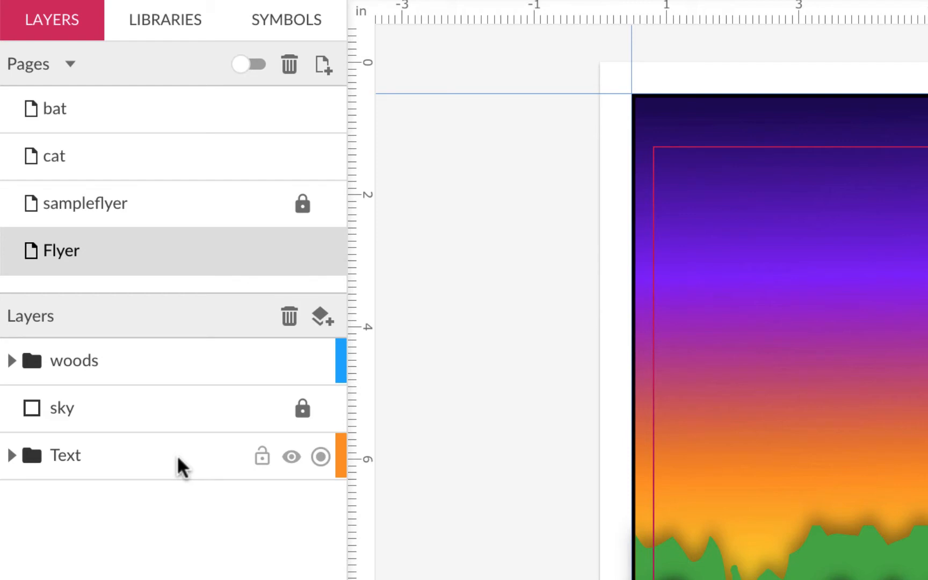
pyautogui.moveTo(177, 454); pyautogui.dragTo(208, 344)
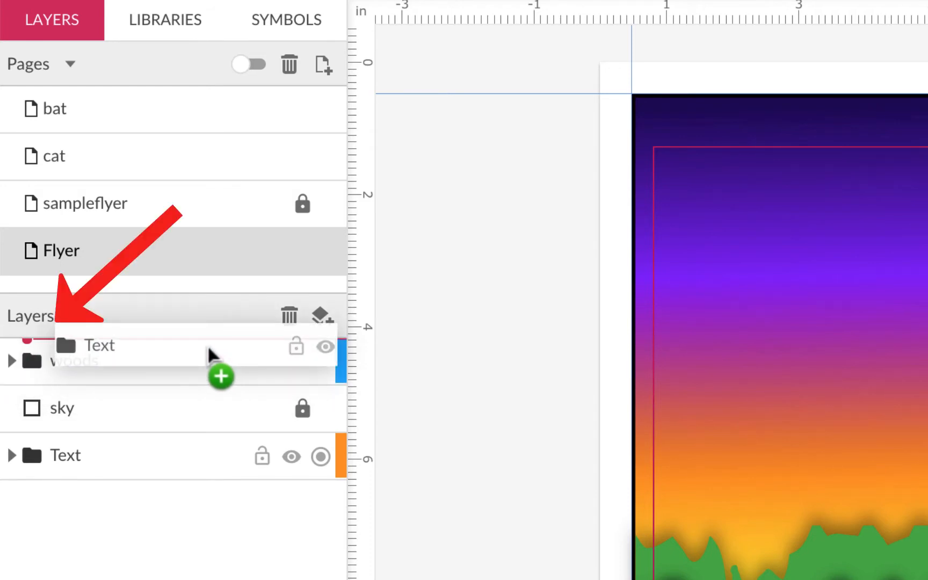
pyautogui.moveTo(207, 345); pyautogui.dragTo(207, 345)
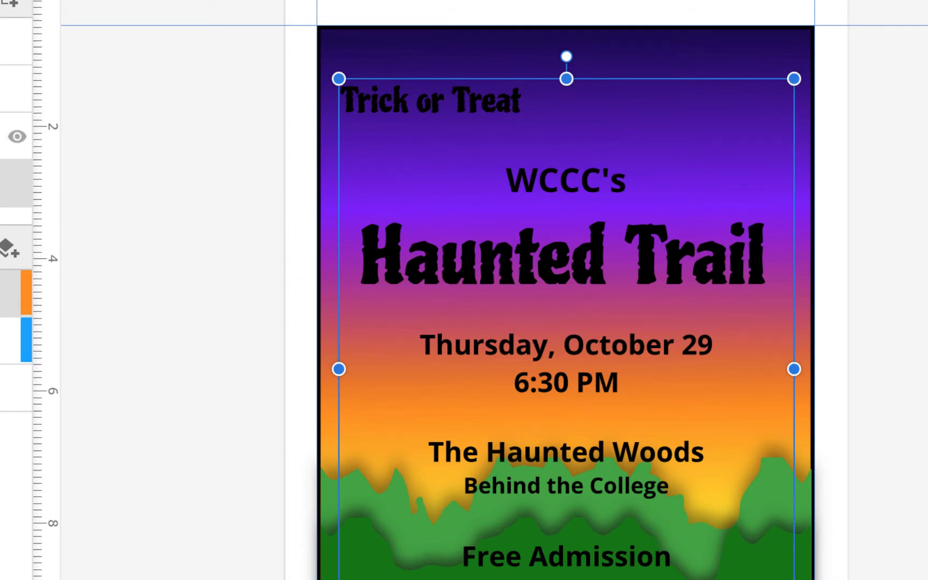
# - Examine the finished design on the sampleflyer page for reference, and return to the Flyer page
pyautogui.click(3, 136)
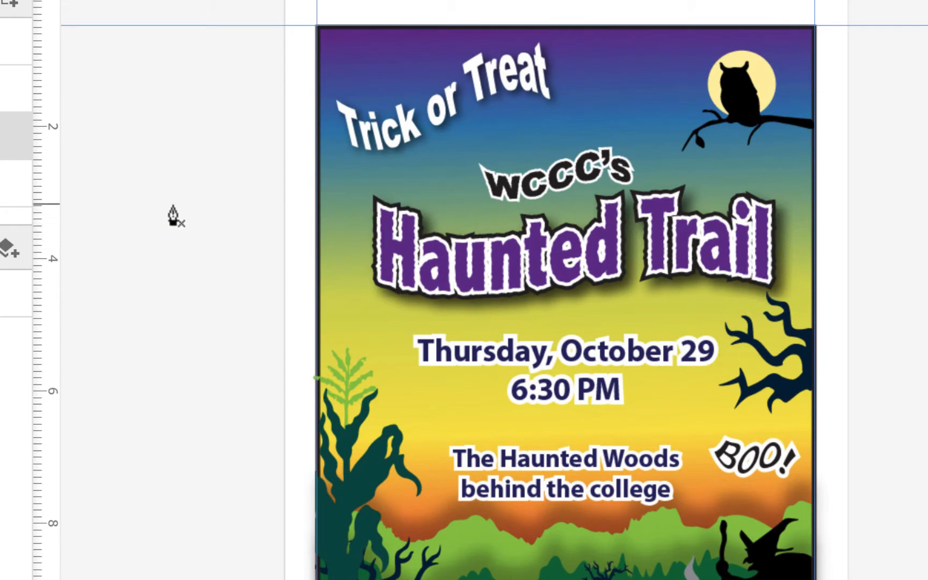
pyautogui.click(5, 185)
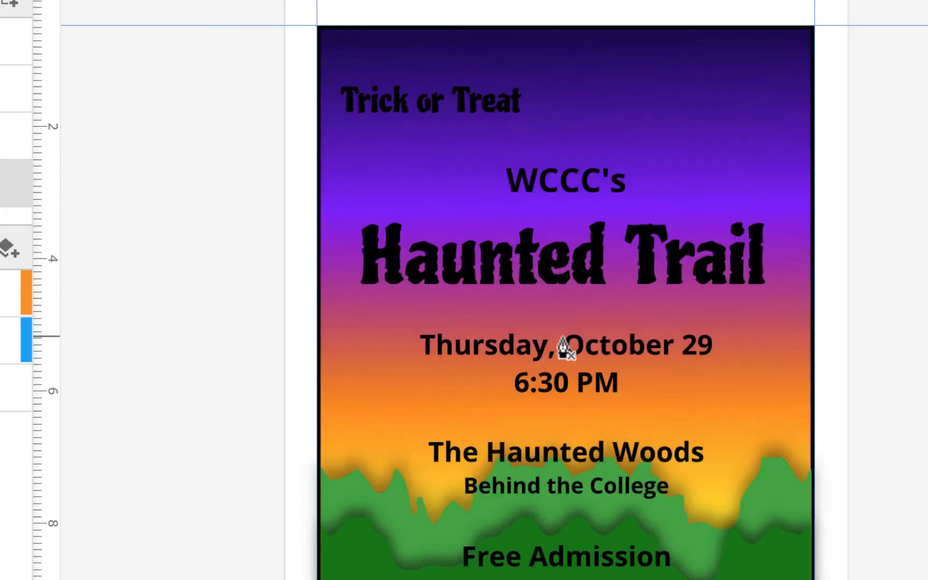
# - Center the date, location, Free Admission, Haunted Trail and WCCC's text blocks horizontally on the page
pyautogui.click(649, 356)
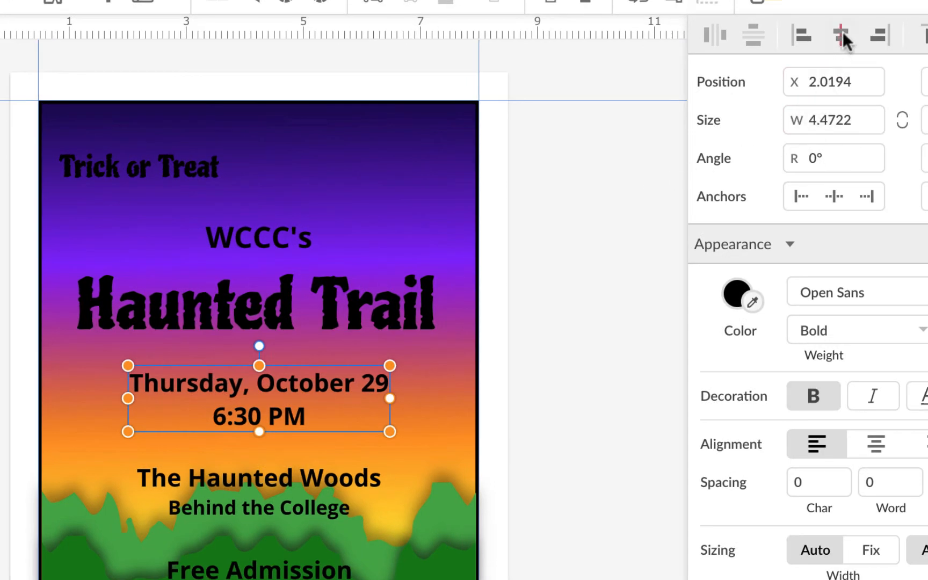
pyautogui.click(311, 478)
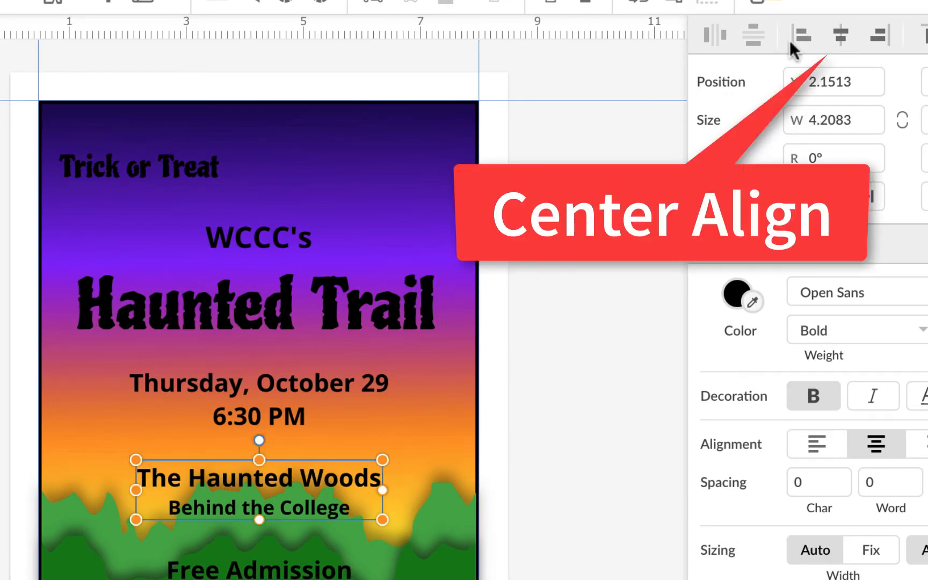
pyautogui.moveTo(221, 477); pyautogui.dragTo(183, 479)
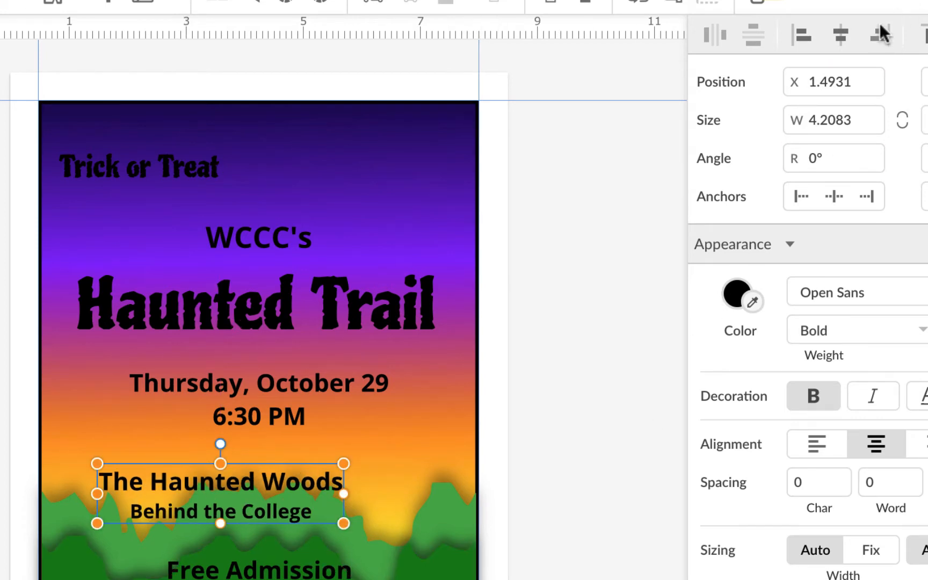
pyautogui.click(842, 36)
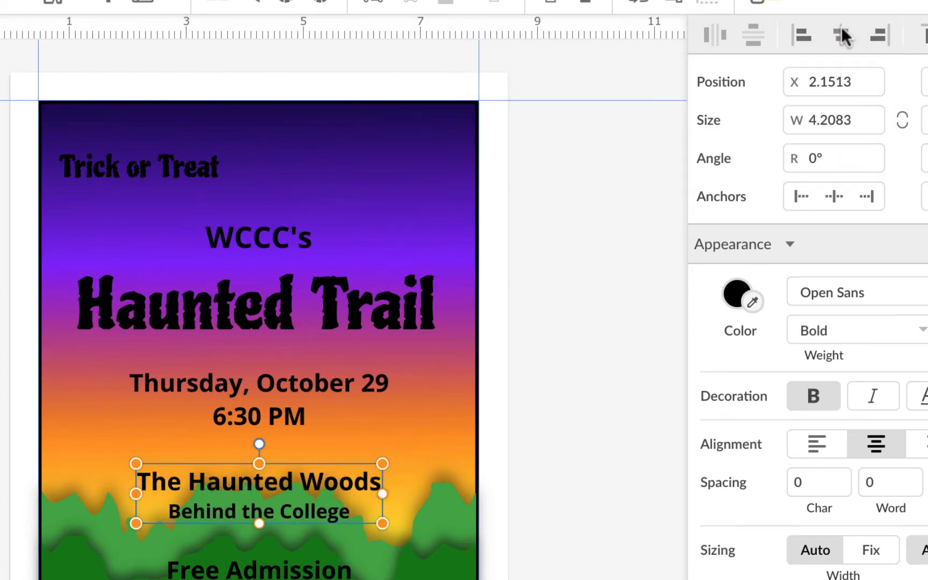
pyautogui.click(307, 567)
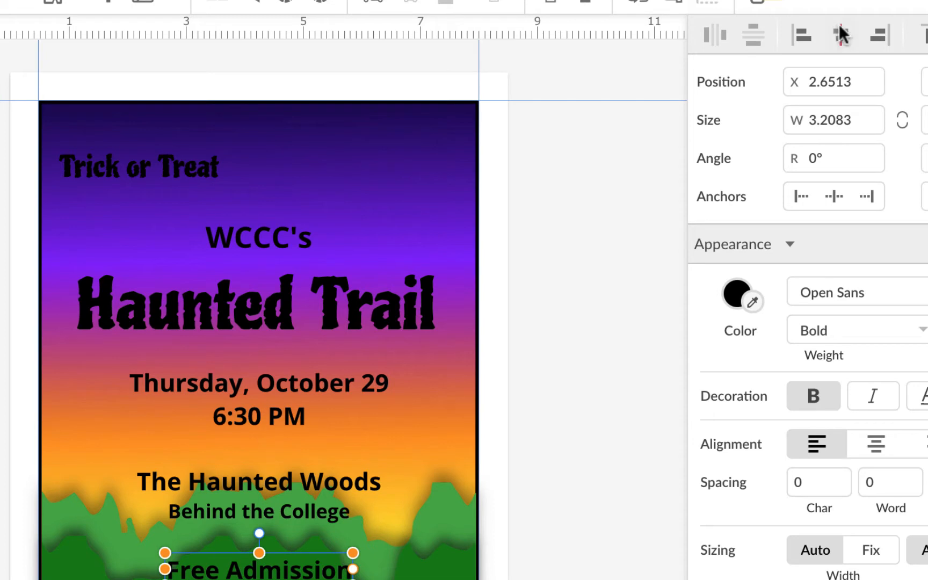
pyautogui.click(278, 316)
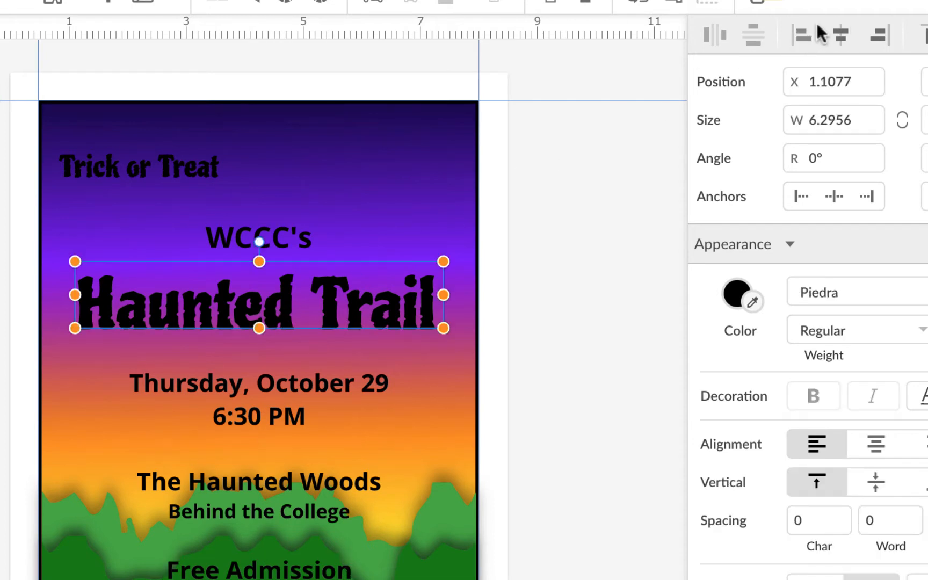
pyautogui.click(245, 234)
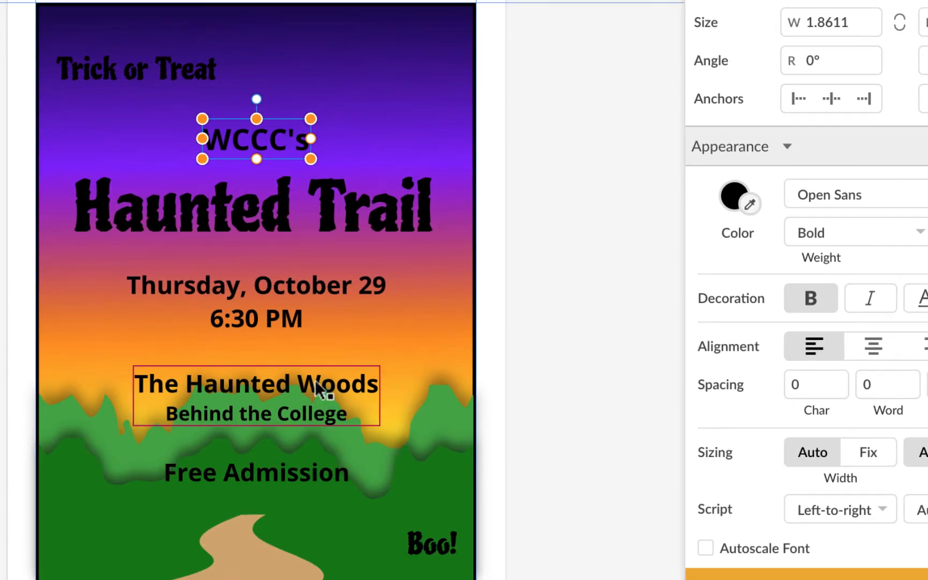
# - Move the Haunted Woods location text up to Y 6.3538 in and center it horizontally on the page
pyautogui.moveTo(315, 379); pyautogui.dragTo(342, 365)
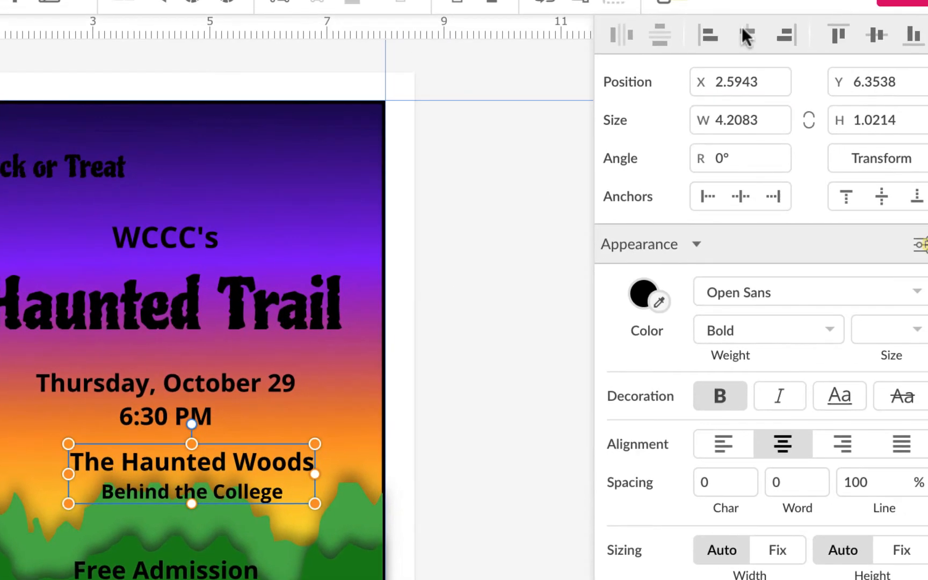
pyautogui.click(744, 32)
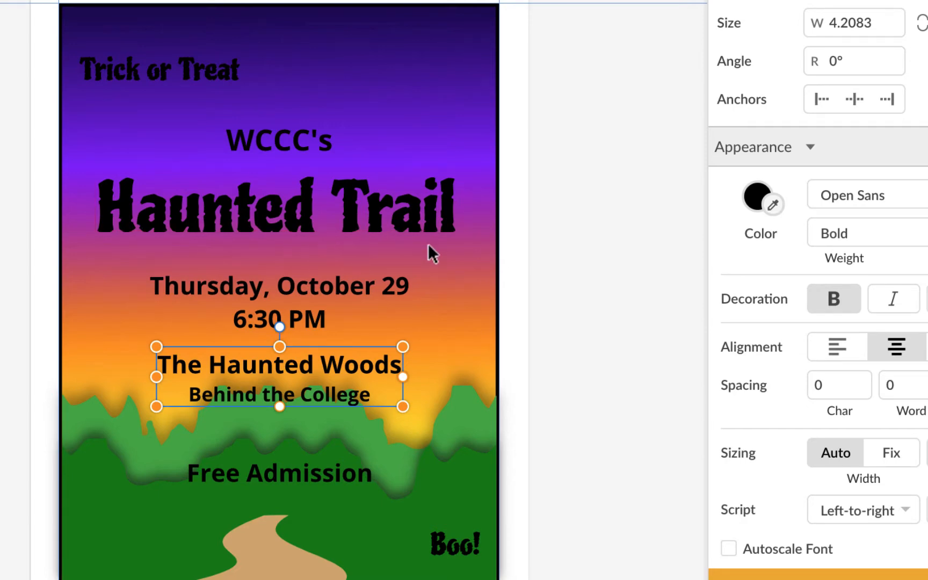
# - Change the fill color of the date and time text to dark purple #590791
pyautogui.scroll(3, 428, 244)
pyautogui.scroll(3, 429, 254)
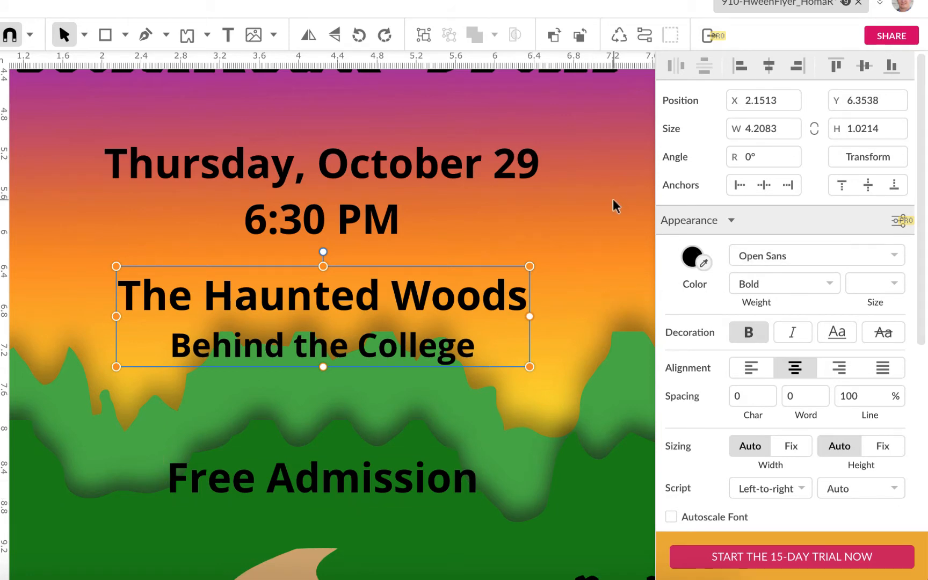
pyautogui.click(424, 173)
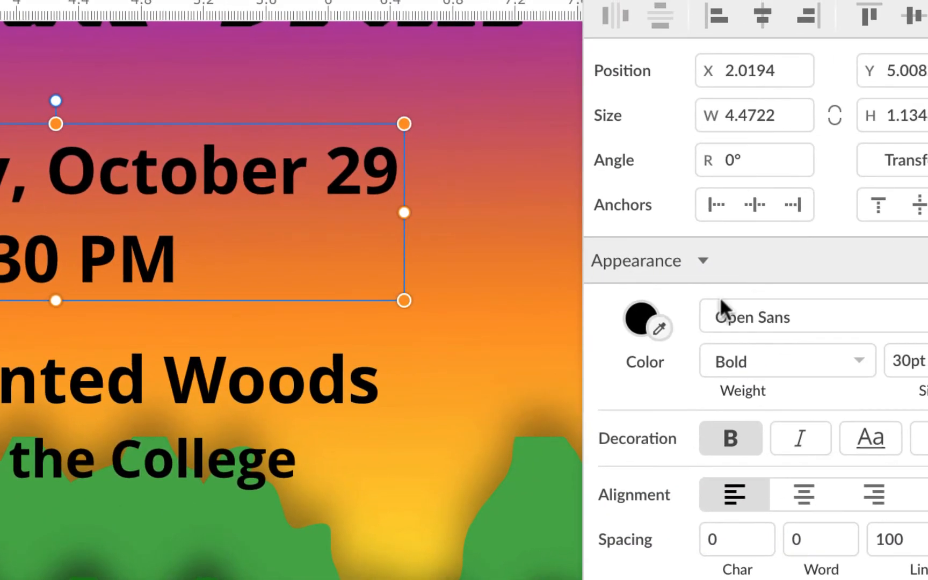
pyautogui.click(650, 321)
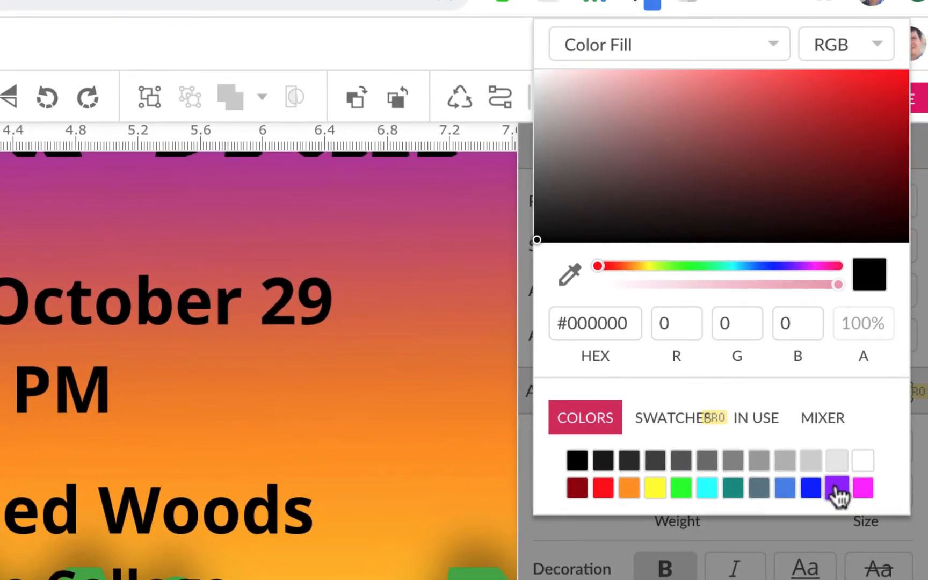
pyautogui.click(837, 489)
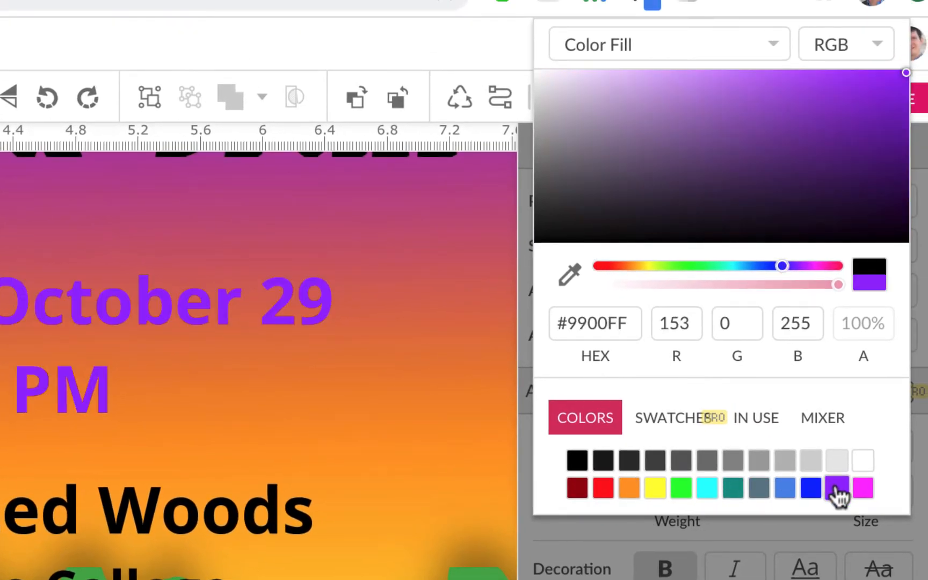
pyautogui.click(887, 180)
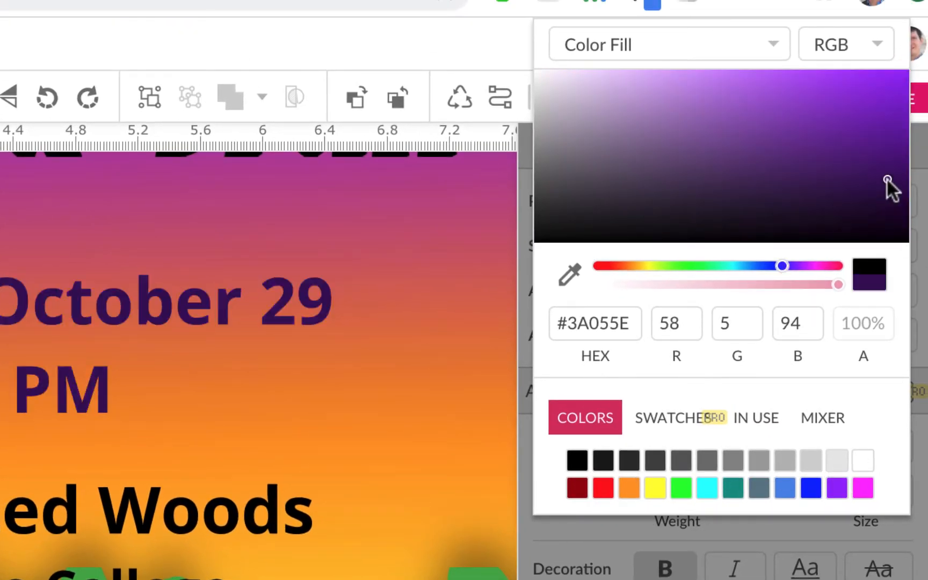
pyautogui.click(891, 145)
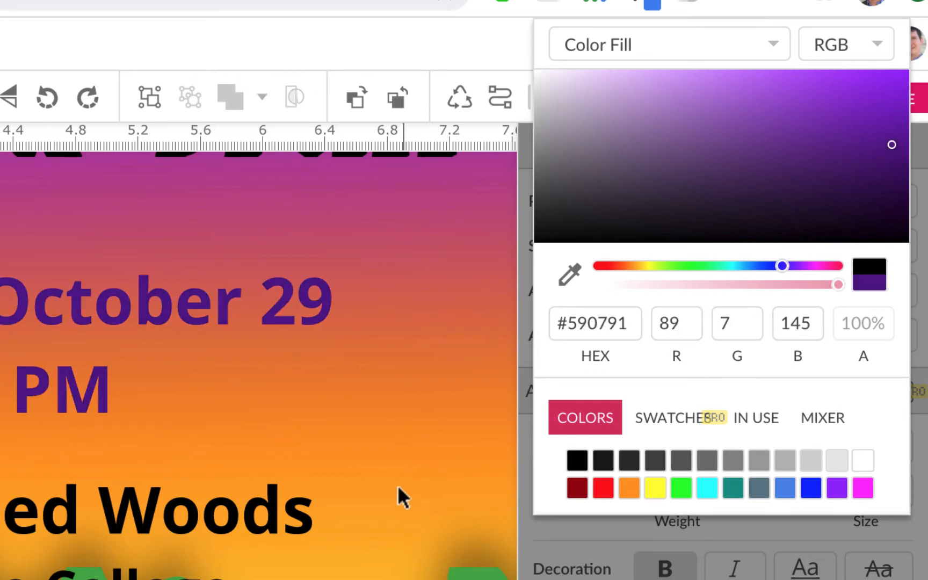
# - Recolor the date and time text with a dark purple sampled from the upper part of the sky gradient
pyautogui.scroll(10, 397, 485)
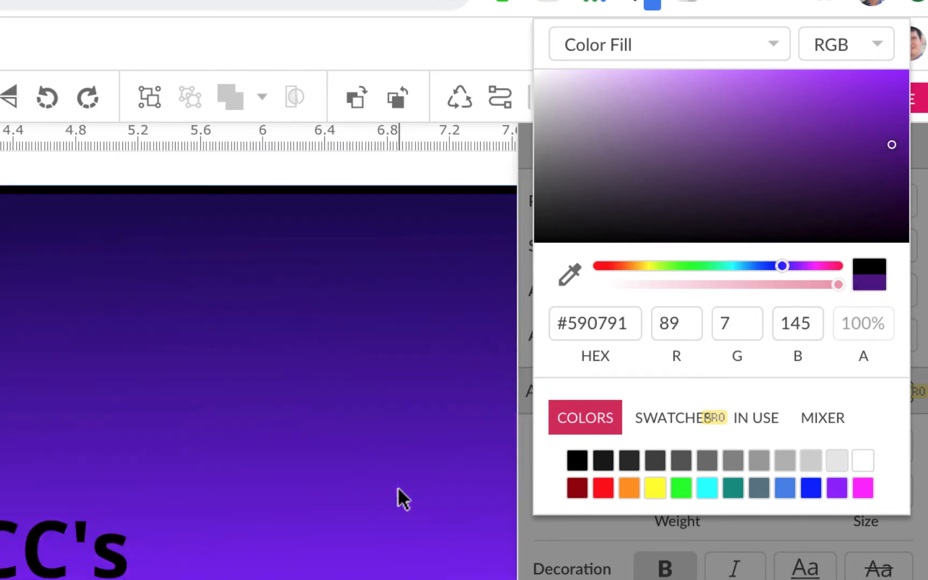
pyautogui.scroll(-3, 397, 489)
pyautogui.click(571, 276)
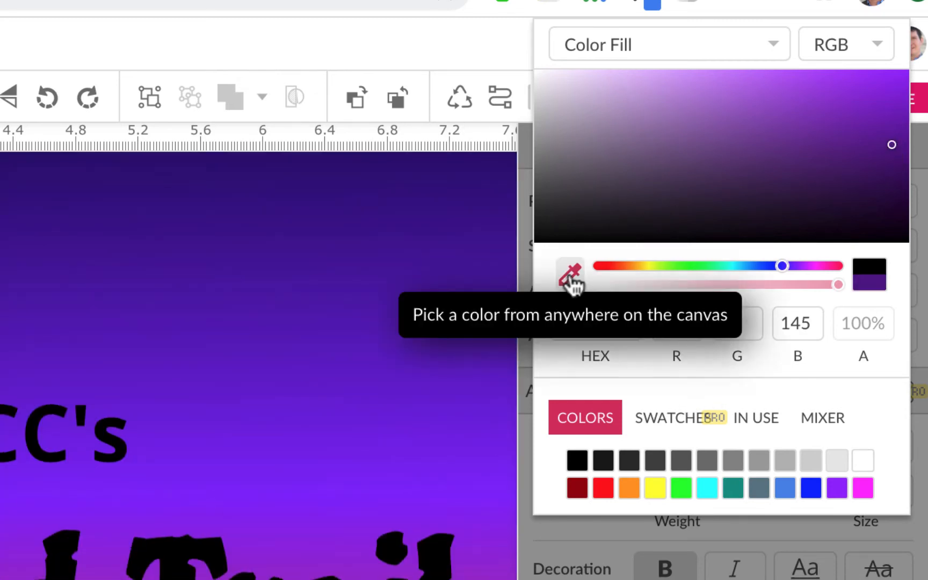
pyautogui.click(368, 264)
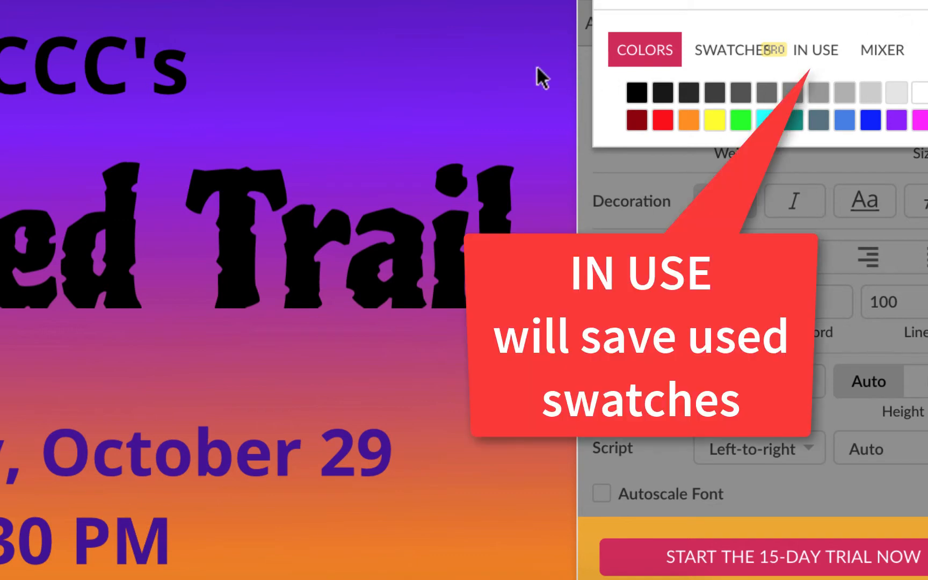
# - Add a white 3 pt border to the date and time text
pyautogui.scroll(-4, 443, 81)
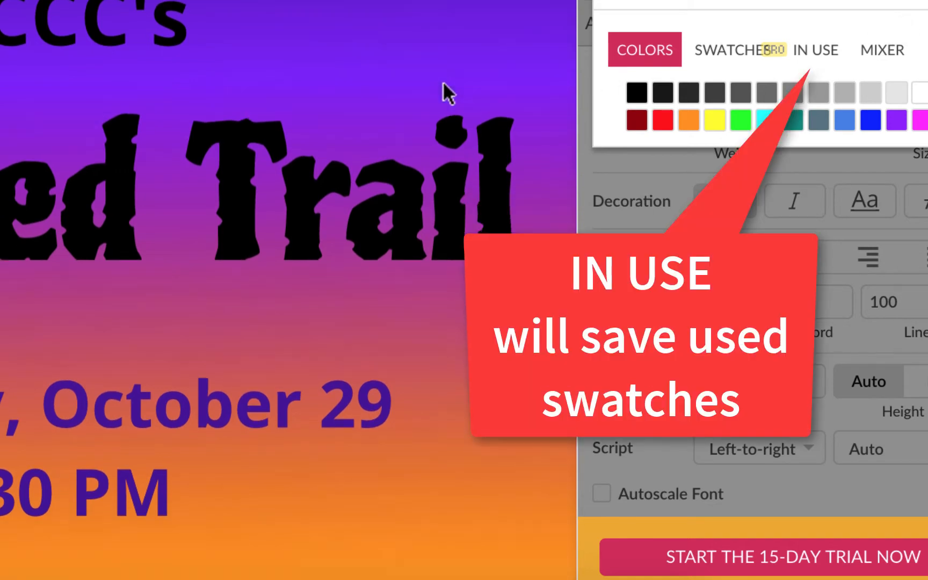
pyautogui.scroll(-3, 443, 81)
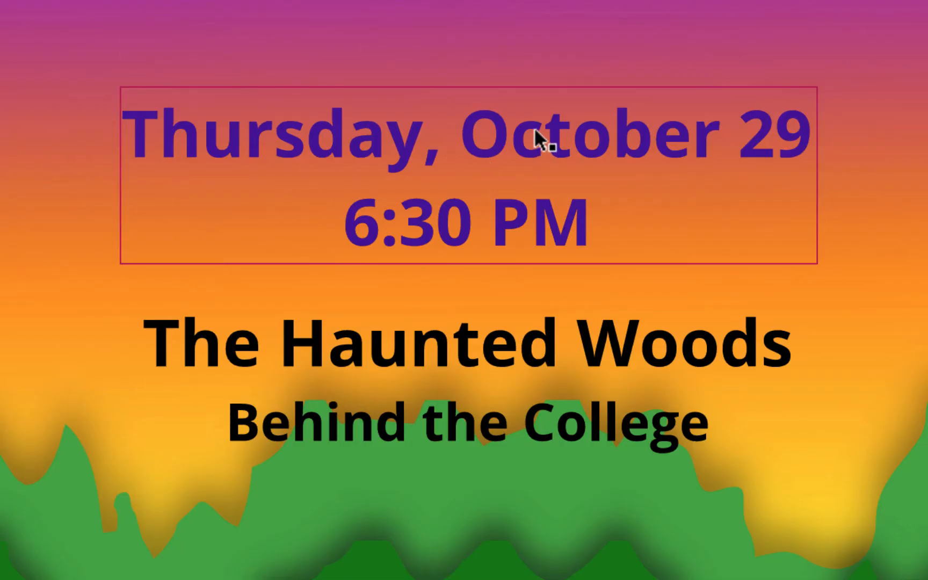
pyautogui.click(535, 132)
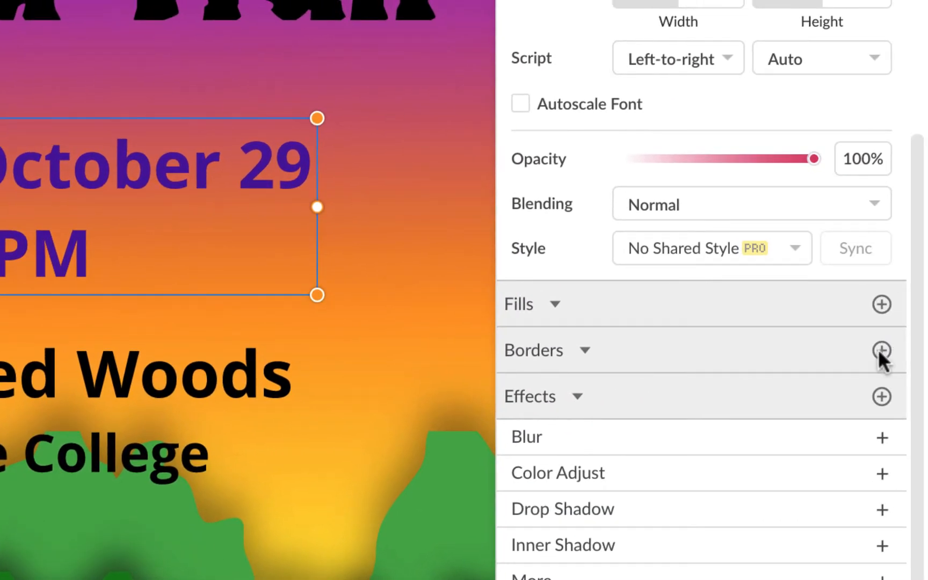
pyautogui.click(881, 350)
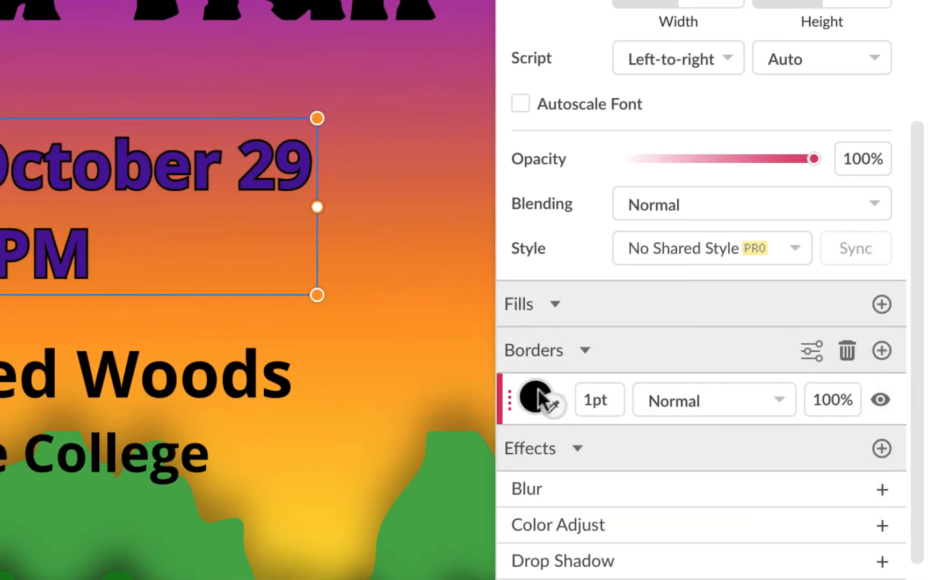
pyautogui.click(537, 398)
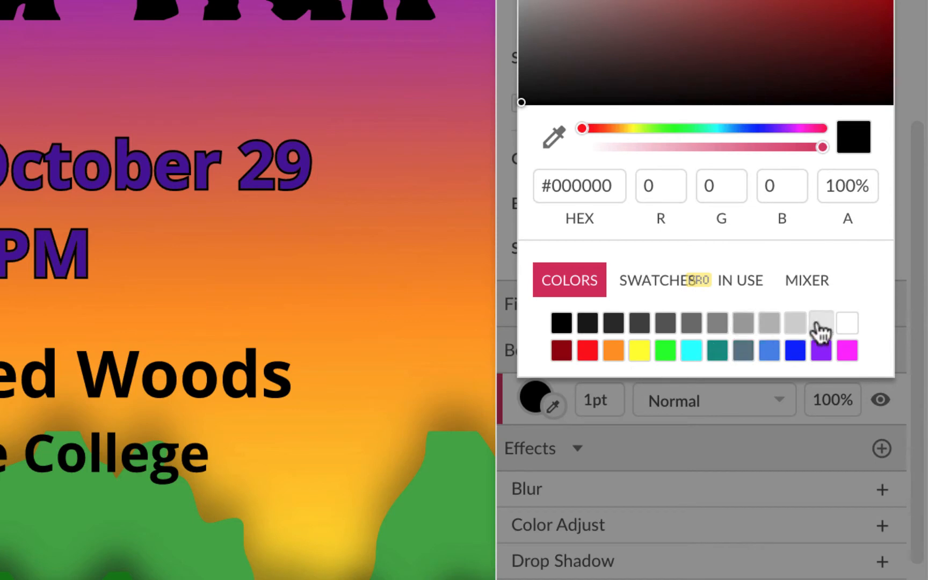
pyautogui.click(852, 327)
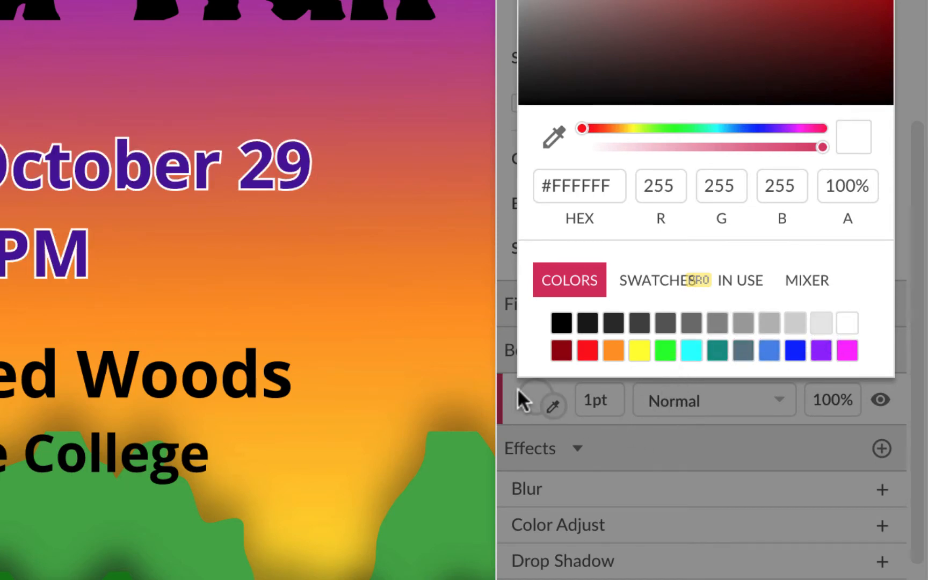
pyautogui.click(652, 447)
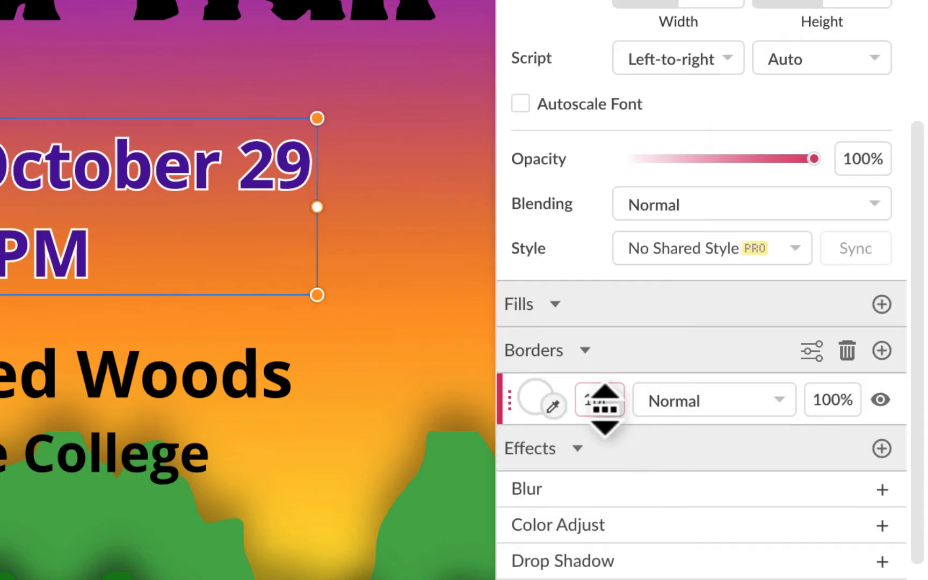
pyautogui.moveTo(604, 403); pyautogui.dragTo(609, 404)
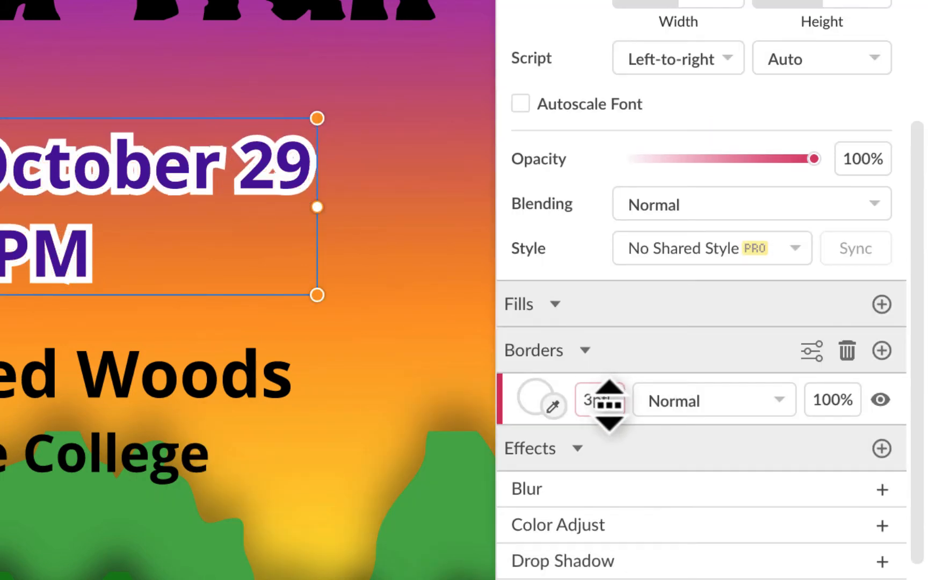
# - Try the inside border position on the date and time text, and set the position back to outside
pyautogui.click(811, 351)
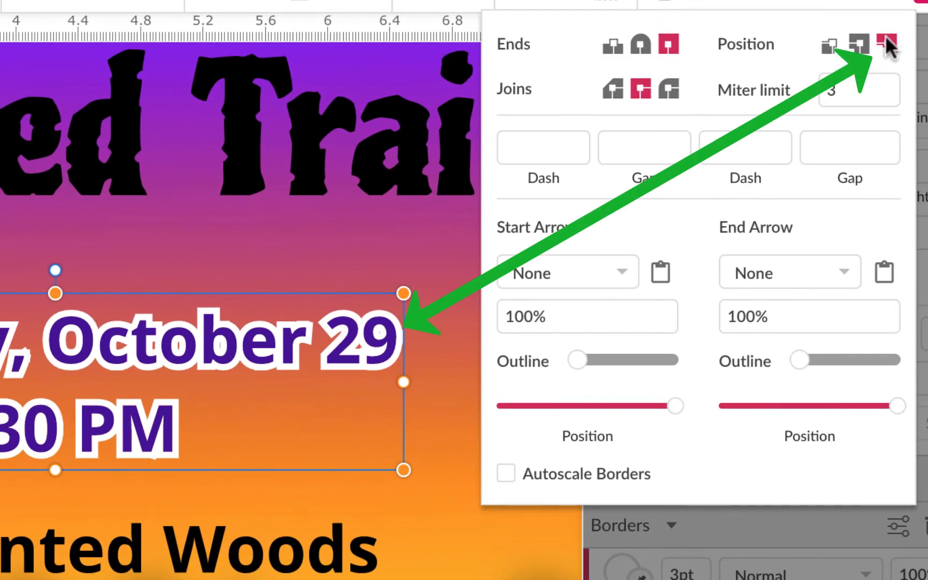
pyautogui.click(830, 45)
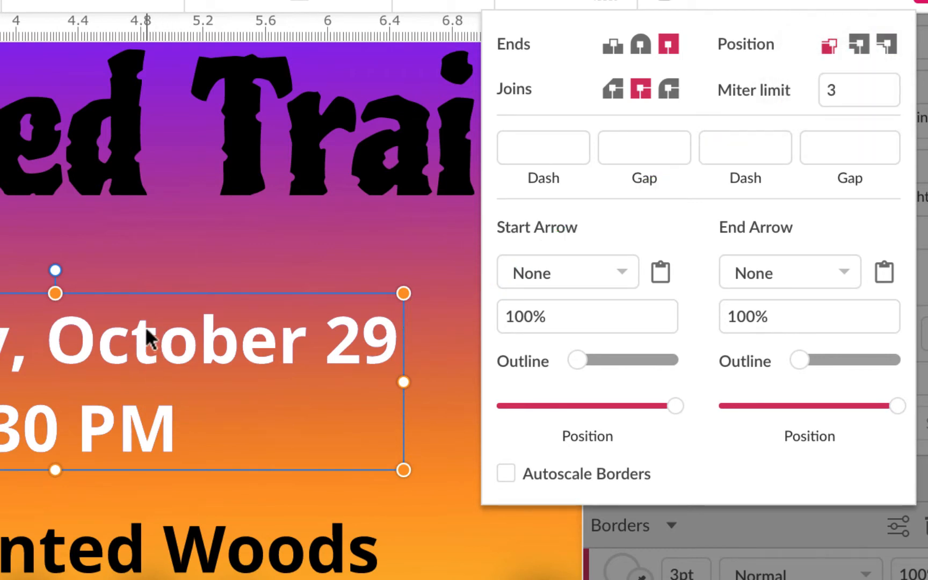
pyautogui.click(886, 43)
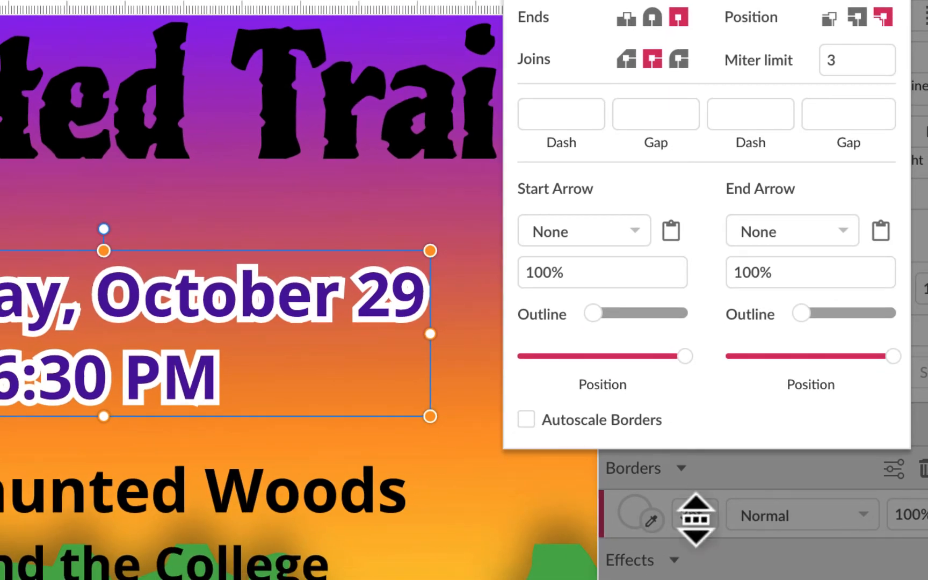
# - Set the border width of the date and time text to 2 pt
pyautogui.click(695, 516)
pyautogui.write('2')
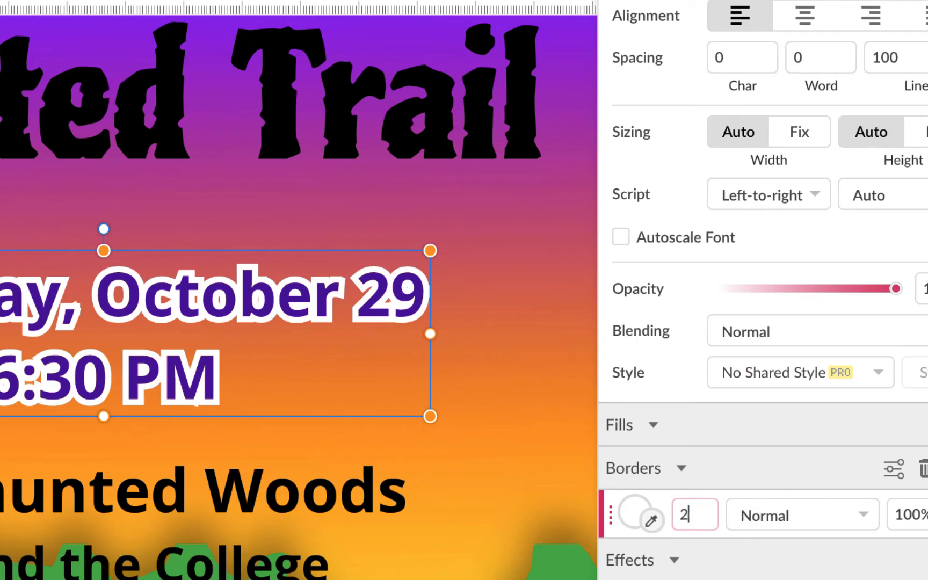
pyautogui.press('Return')
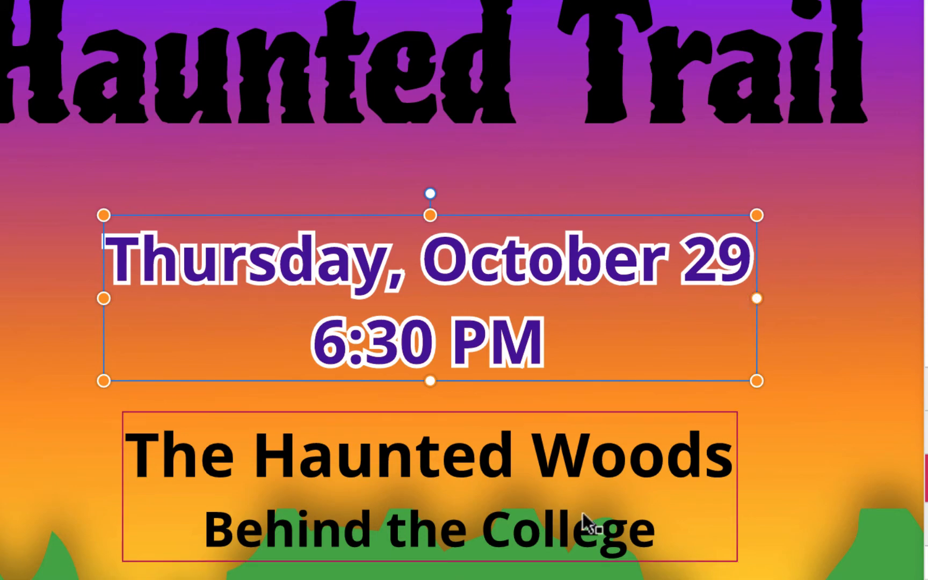
# - Add a fill to the Haunted Woods and Free Admission text blocks and try to sample the date text's purple #4B00A2 for it
pyautogui.scroll(-3, 761, 425)
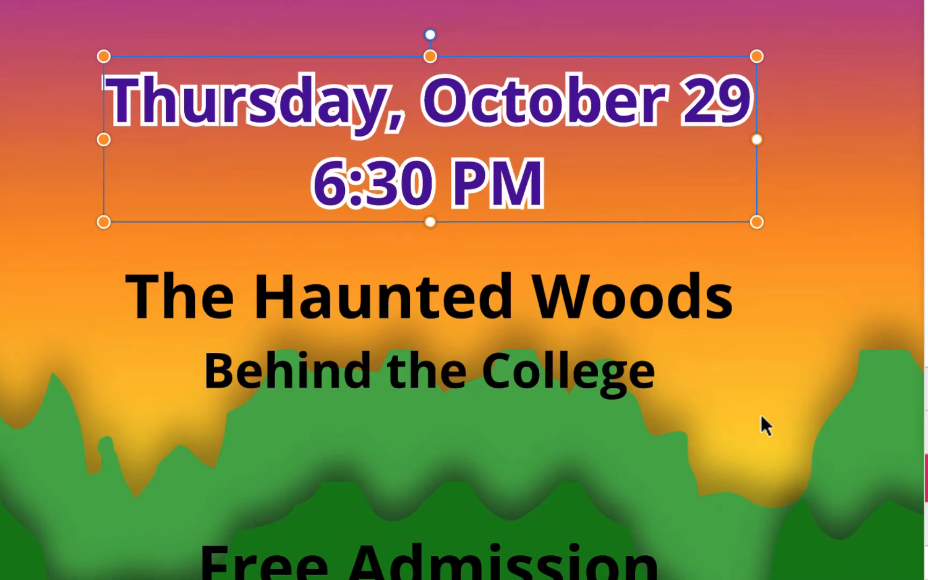
pyautogui.click(580, 291)
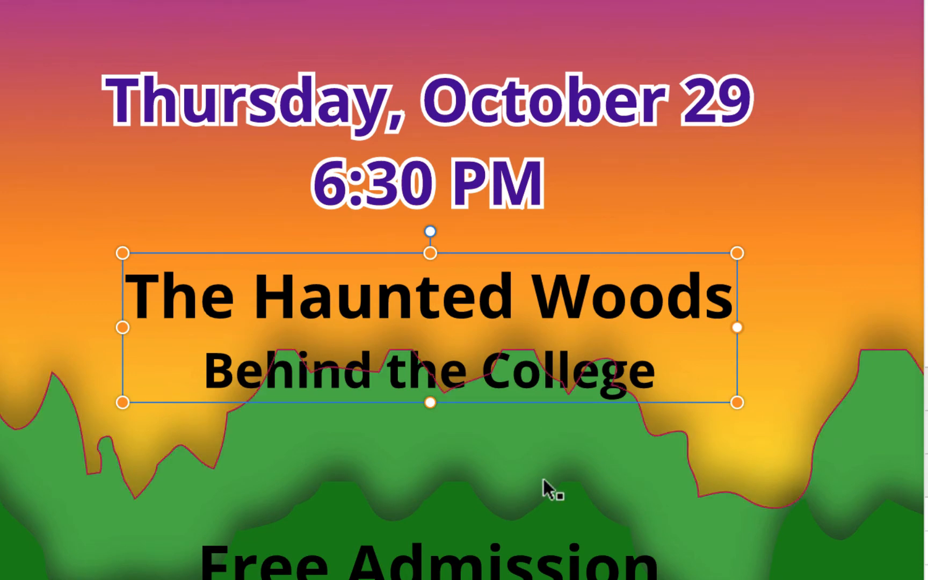
pyautogui.keyDown('shift'); pyautogui.click(548, 570); pyautogui.keyUp('shift')
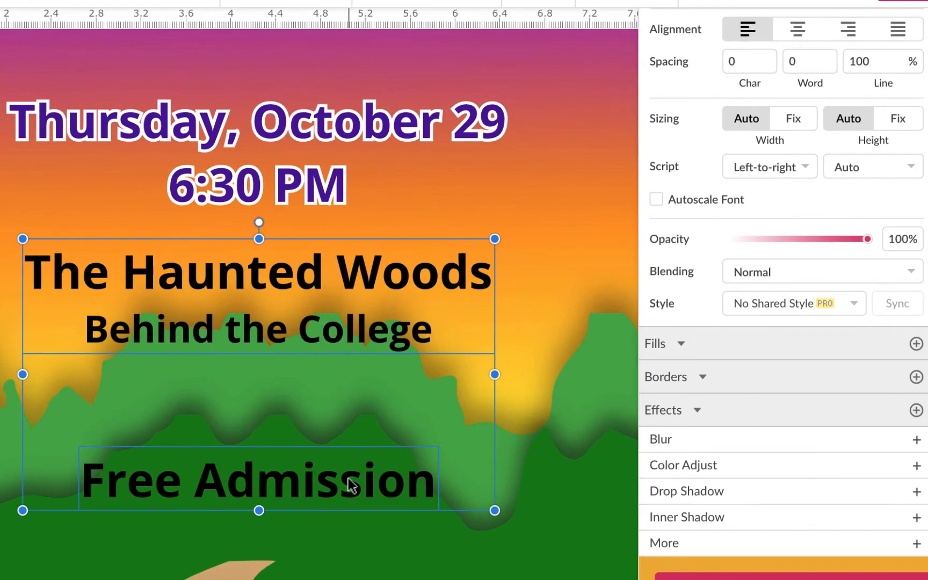
pyautogui.click(916, 343)
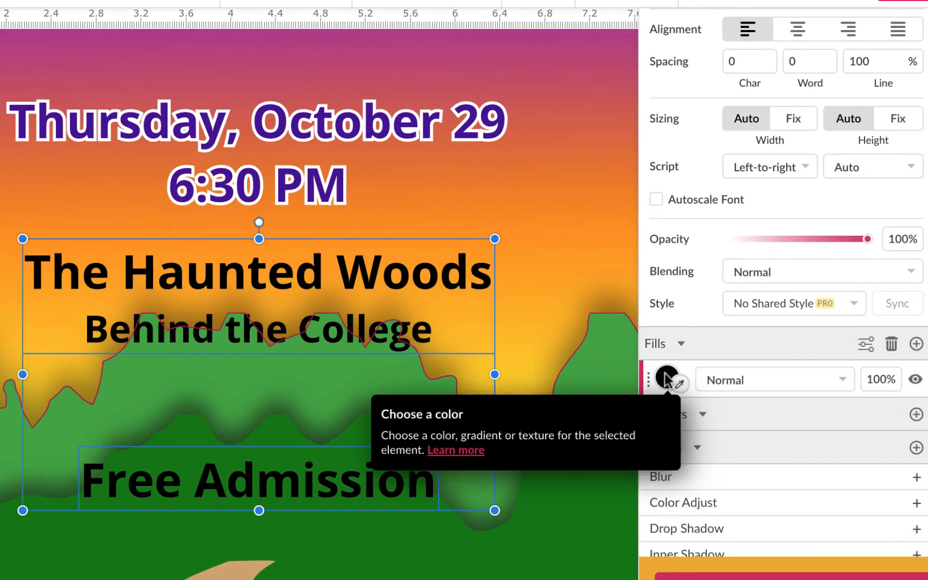
pyautogui.click(667, 378)
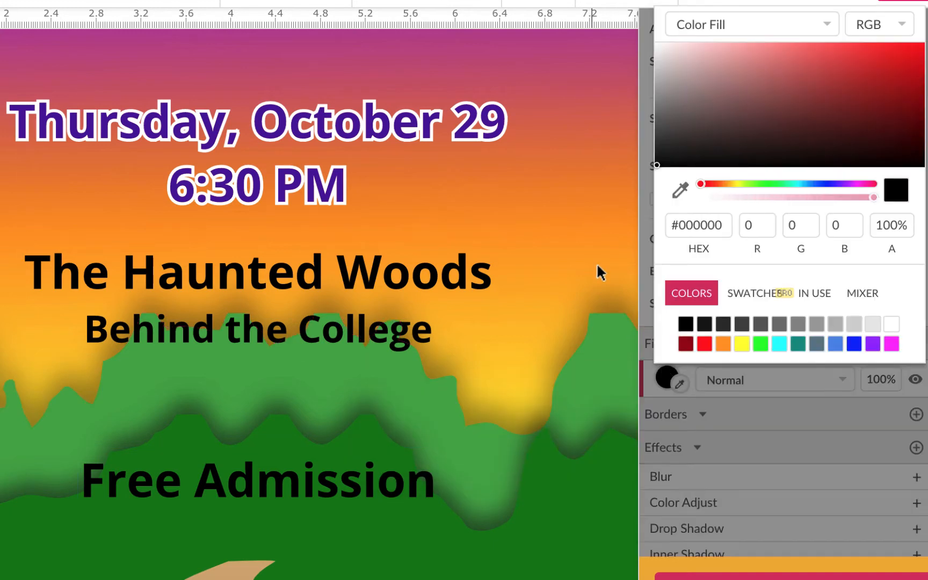
pyautogui.click(680, 196)
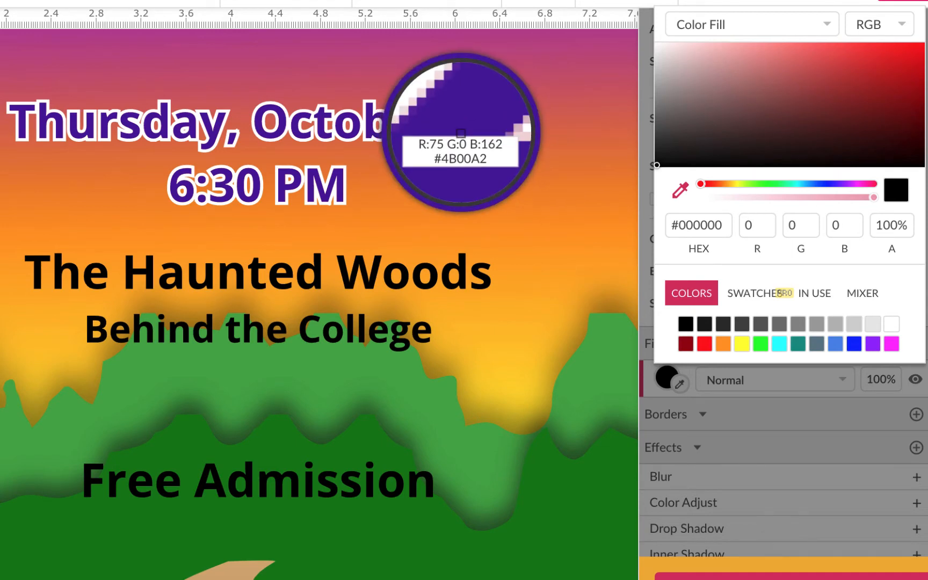
pyautogui.click(461, 135)
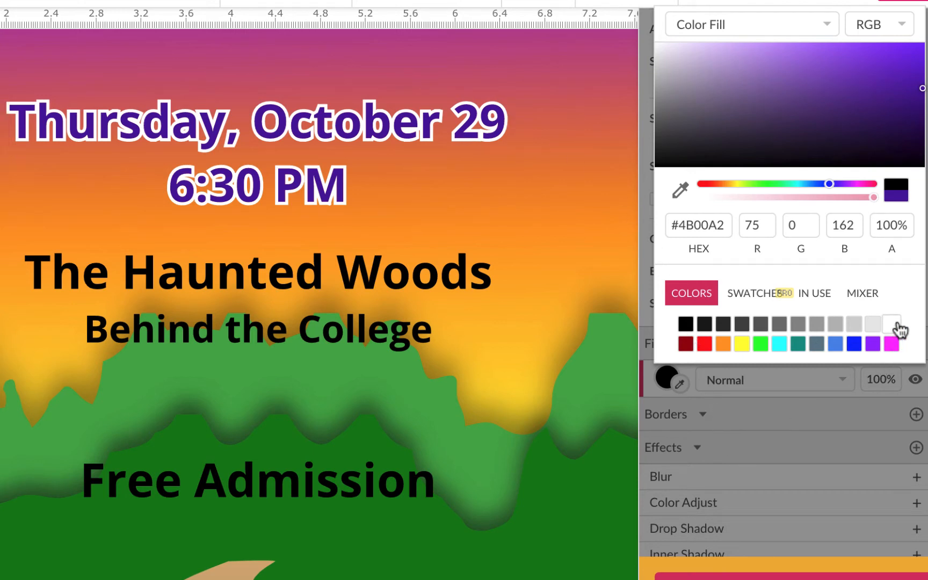
pyautogui.click(791, 432)
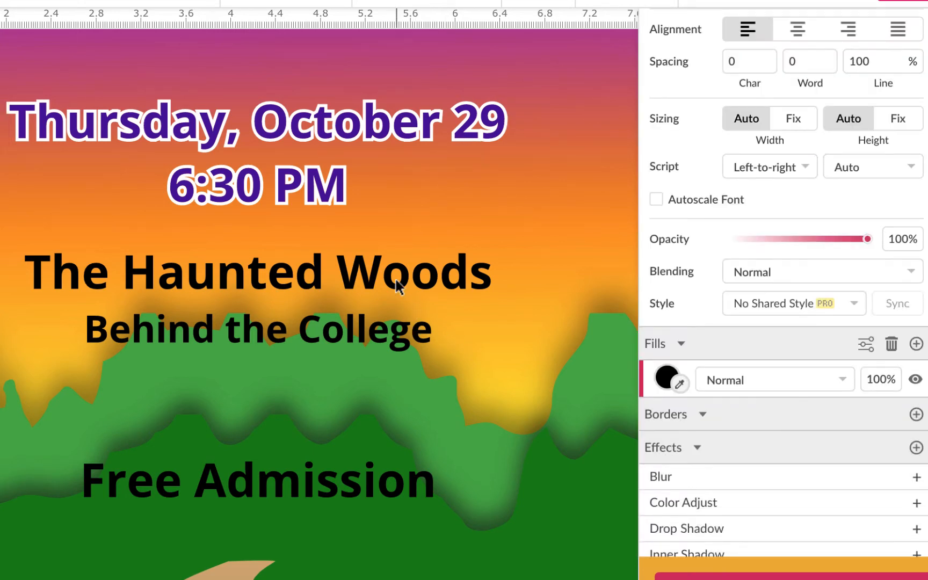
pyautogui.click(452, 127)
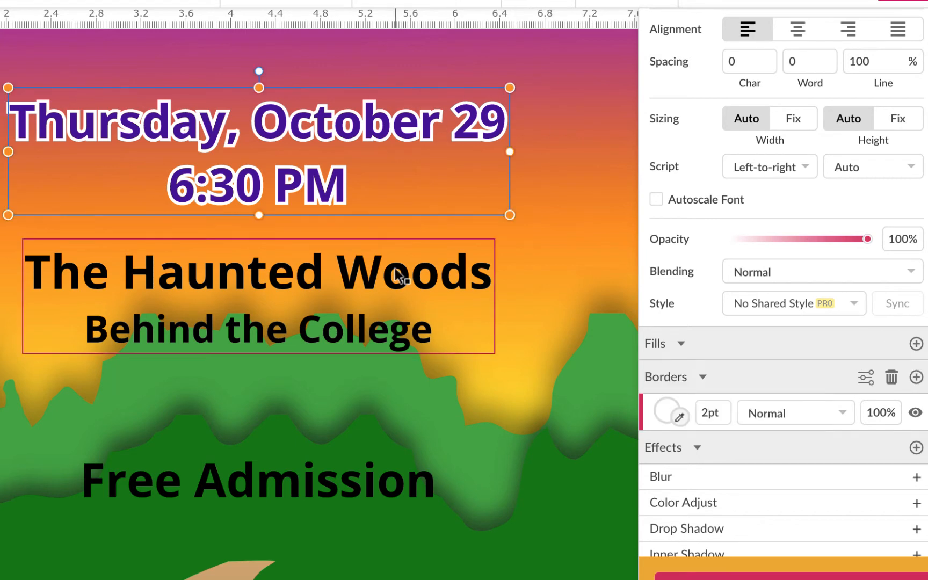
# - Recolor the fill of the Haunted Woods and Free Admission text blocks with purple #4B00A2 sampled from the date text
pyautogui.click(393, 271)
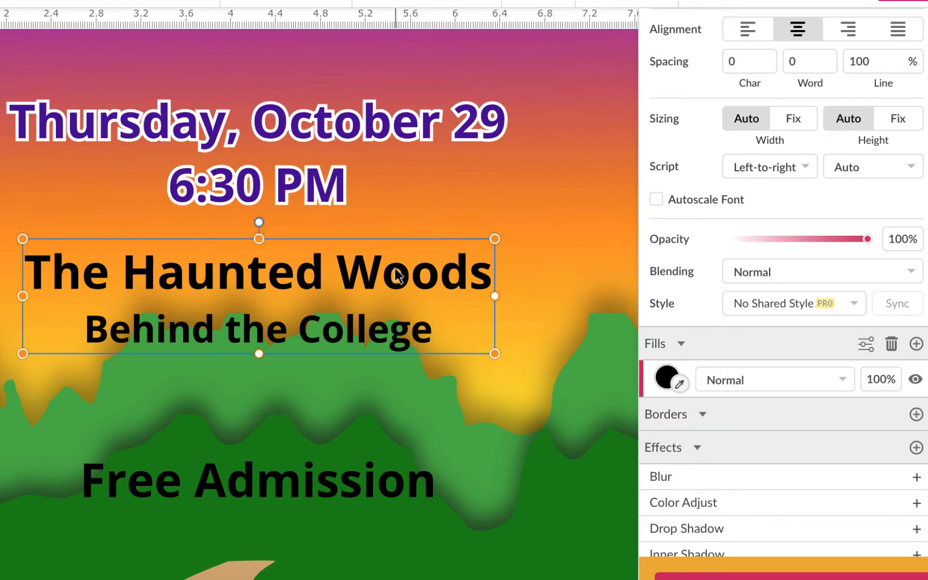
pyautogui.keyDown('shift'); pyautogui.click(350, 483); pyautogui.keyUp('shift')
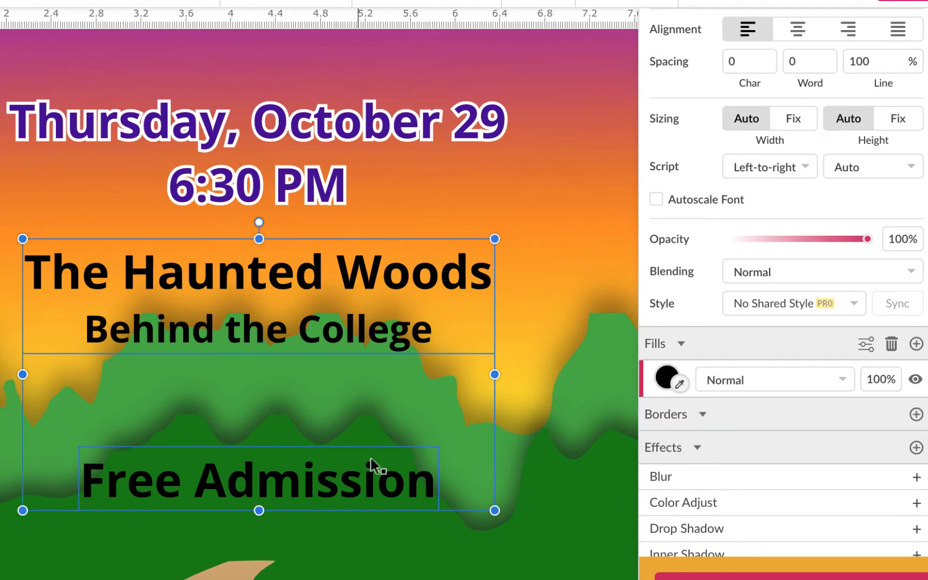
pyautogui.click(665, 378)
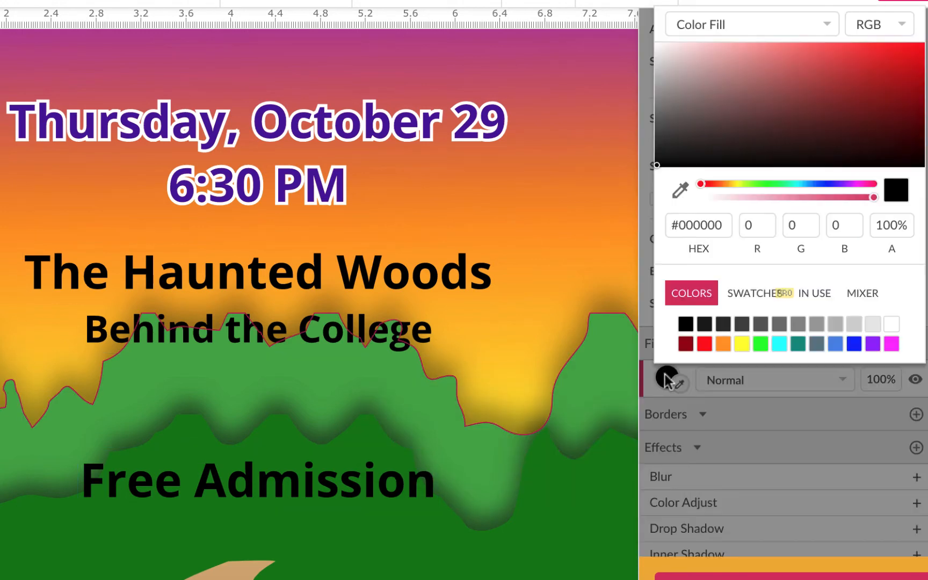
pyautogui.click(680, 196)
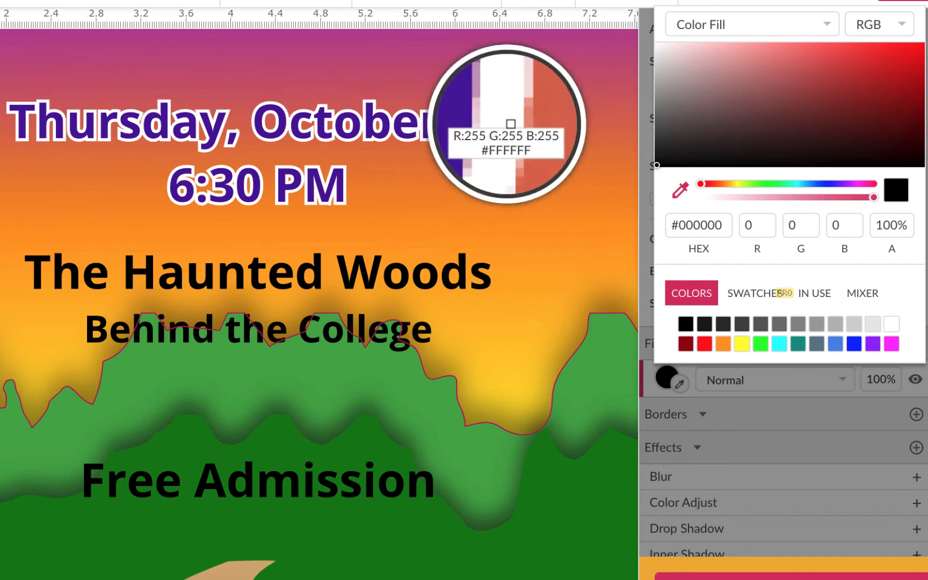
pyautogui.click(501, 124)
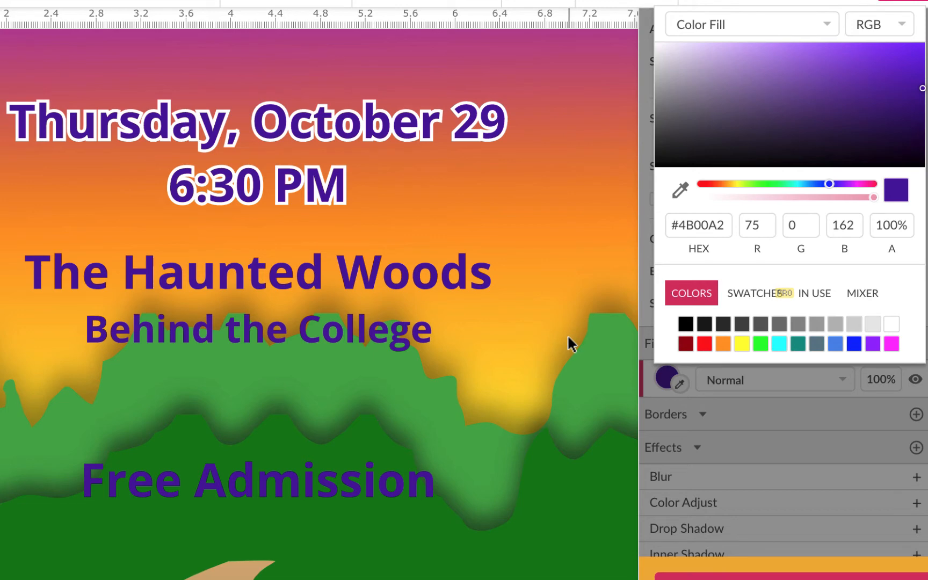
pyautogui.click(565, 375)
# - Add a white #FFFFFF border to the Haunted Woods and Free Admission text blocks
pyautogui.click(461, 279)
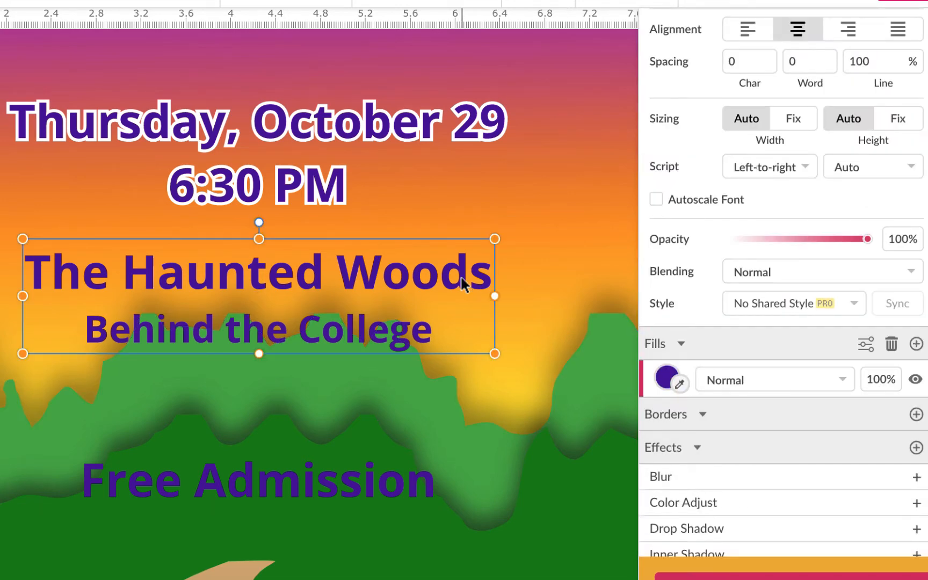
pyautogui.keyDown('shift'); pyautogui.click(400, 479); pyautogui.keyUp('shift')
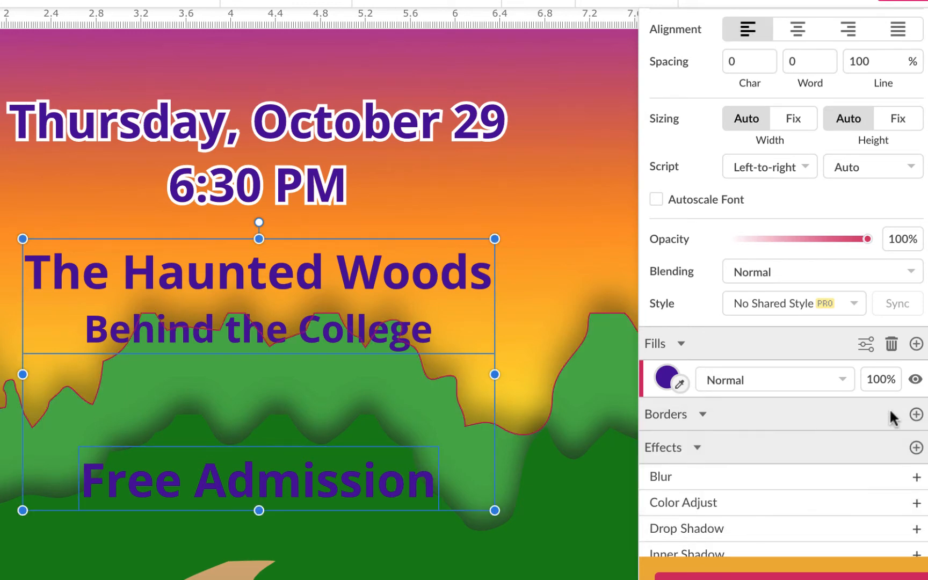
pyautogui.click(916, 414)
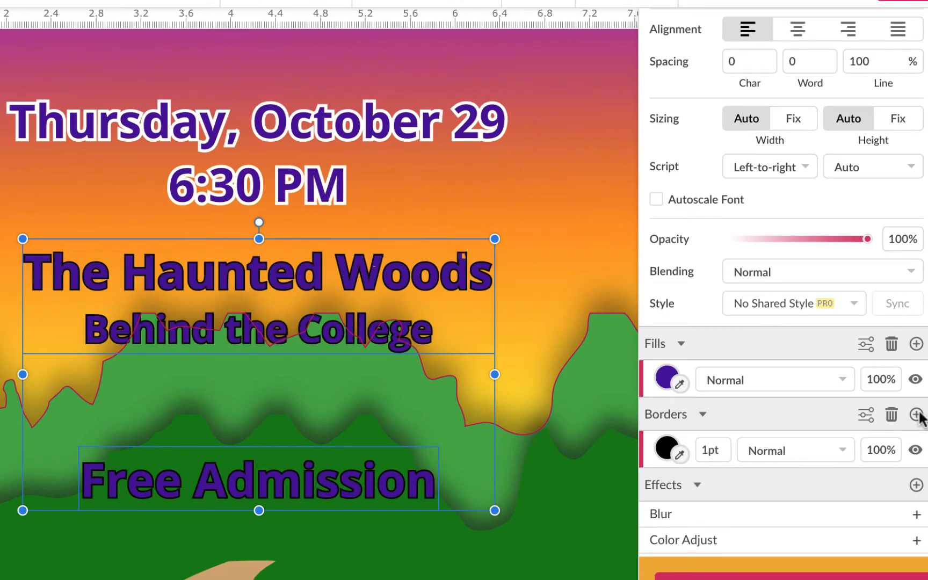
pyautogui.click(667, 450)
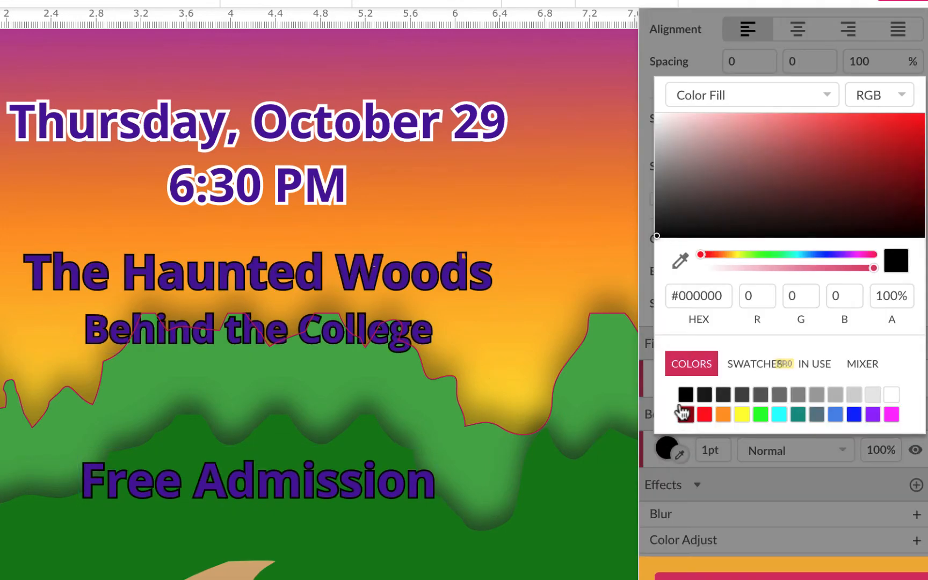
pyautogui.click(892, 396)
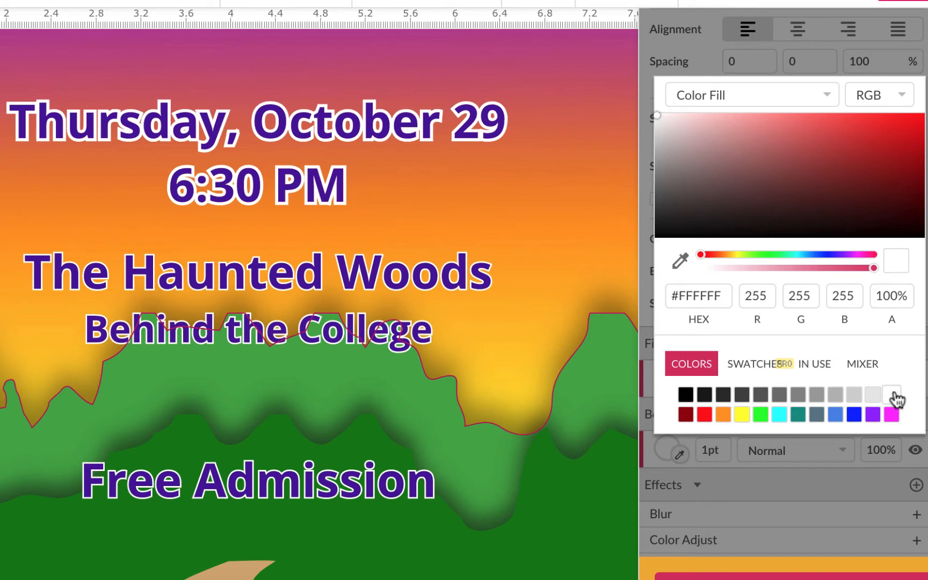
pyautogui.click(812, 475)
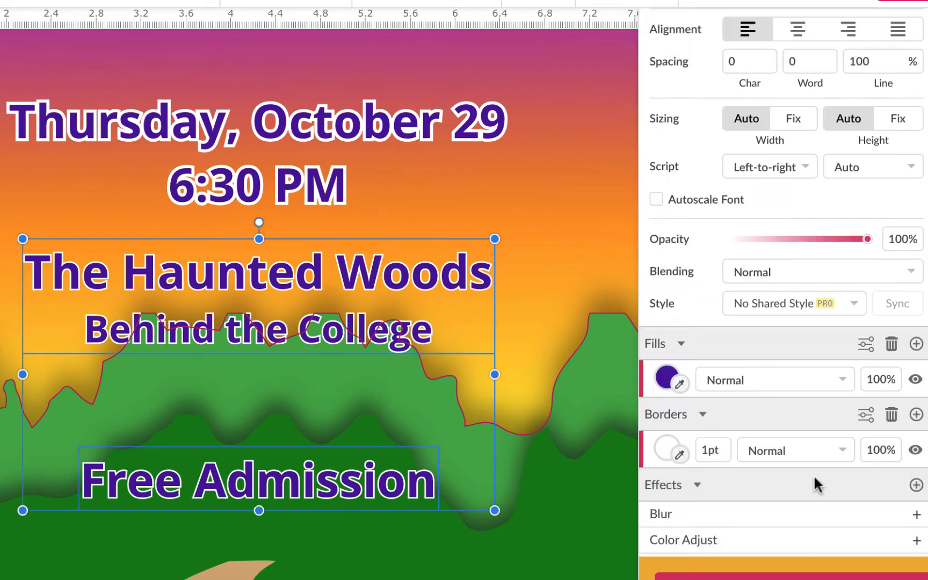
# - Set the border of the Haunted Woods and Free Admission text blocks to 2 pt wide, using the outside position
pyautogui.click(714, 449)
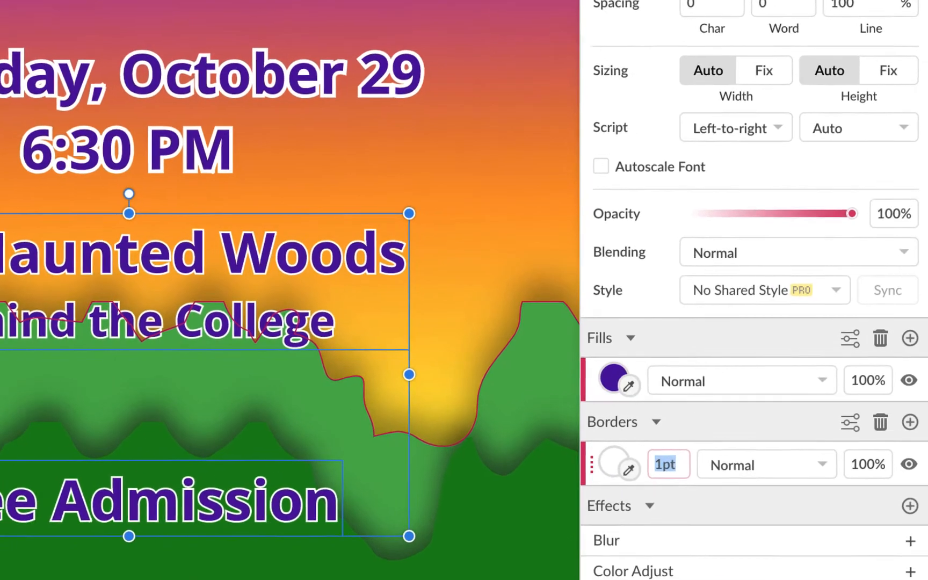
pyautogui.write('2')
pyautogui.press('Return')
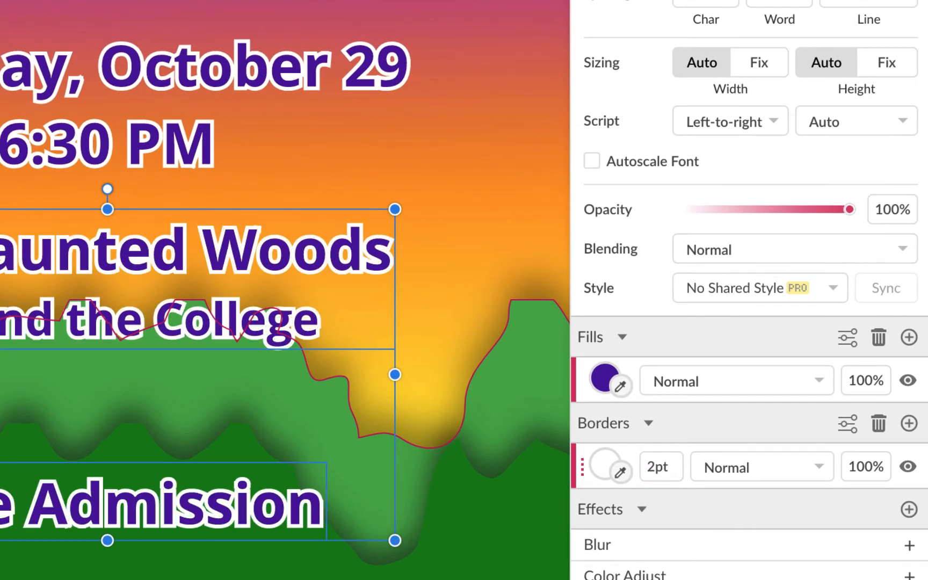
pyautogui.click(847, 424)
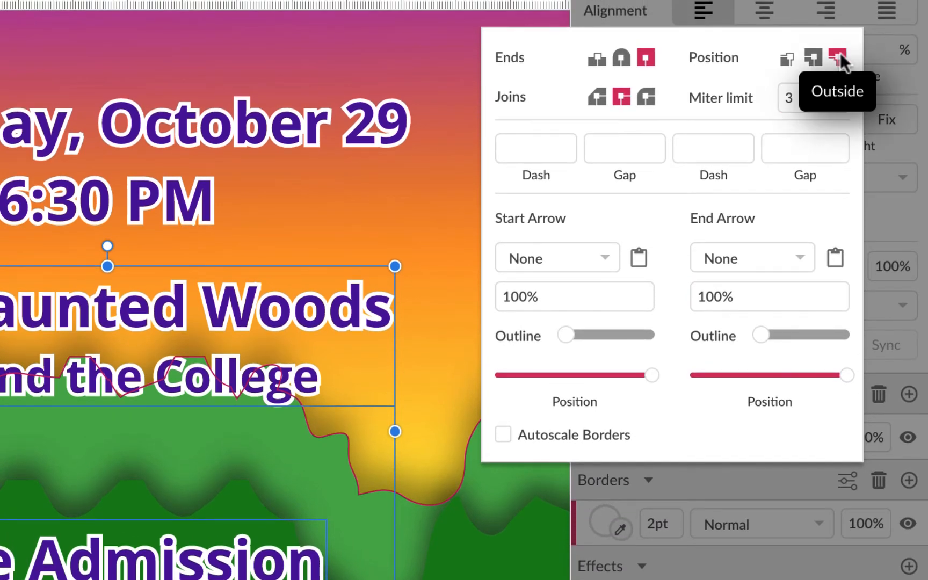
pyautogui.click(471, 506)
pyautogui.click(470, 506)
# - Set the font weight of the WCCC's text to Extra-Bold
pyautogui.click(240, 321)
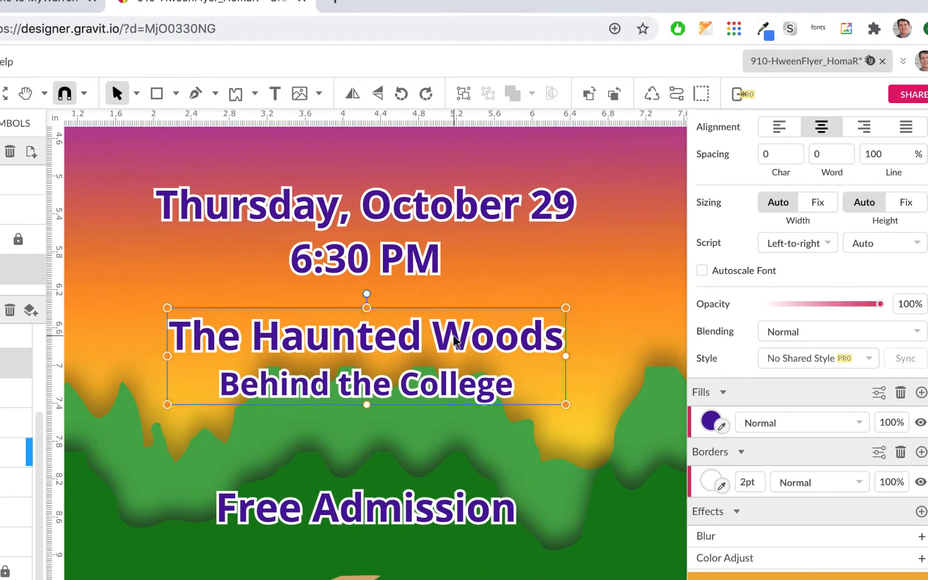
pyautogui.press('super+minus')
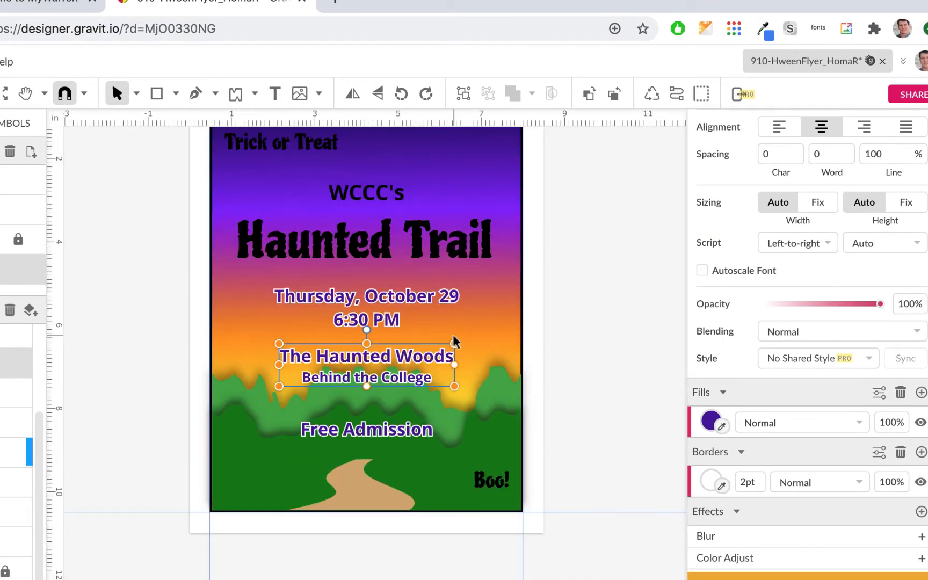
pyautogui.click(373, 196)
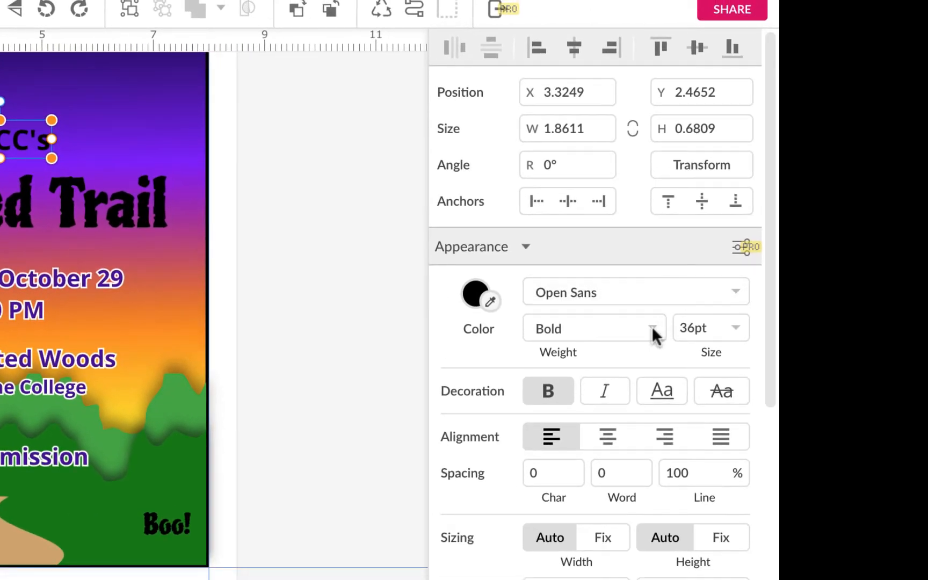
pyautogui.click(649, 325)
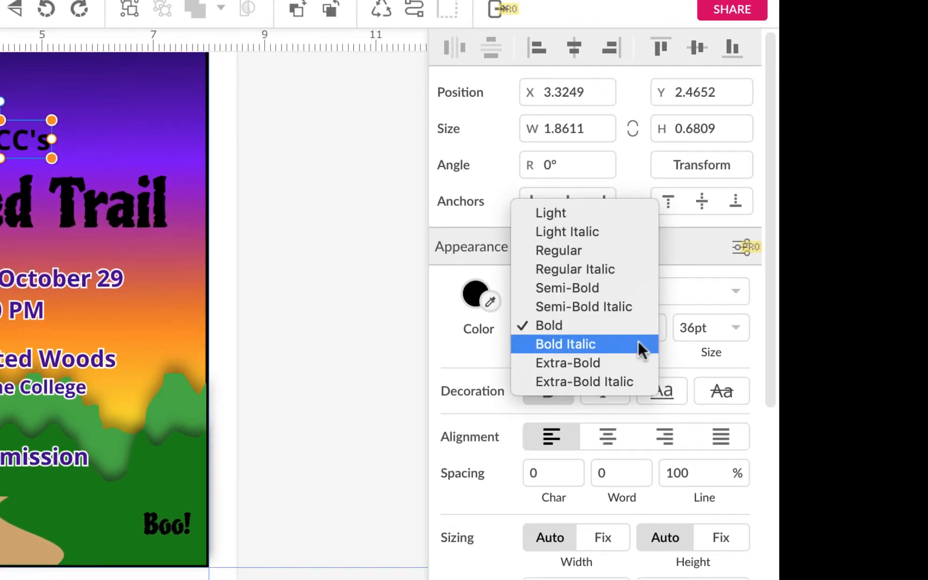
pyautogui.click(626, 364)
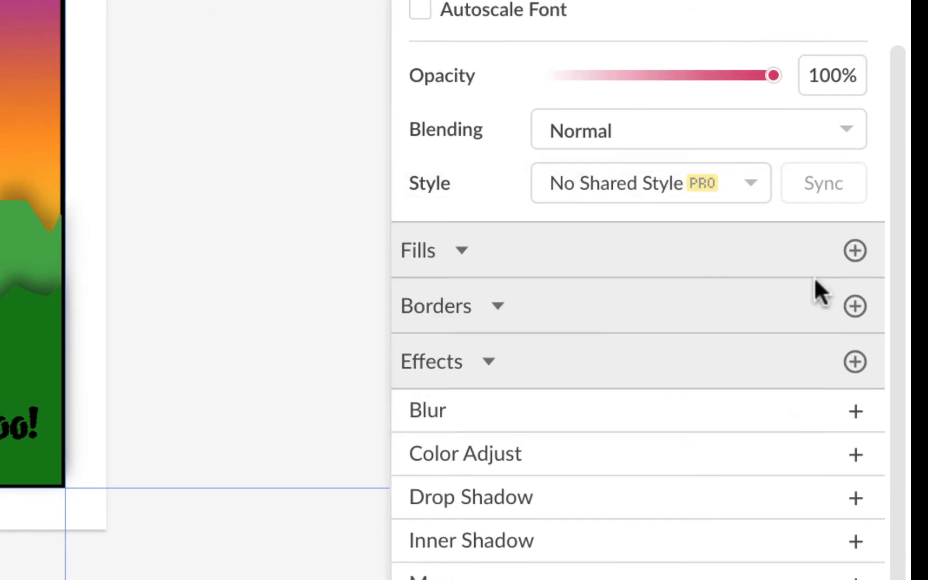
# - Add a white #FFFFFF border 3 pt wide to the WCCC's text
pyautogui.click(854, 306)
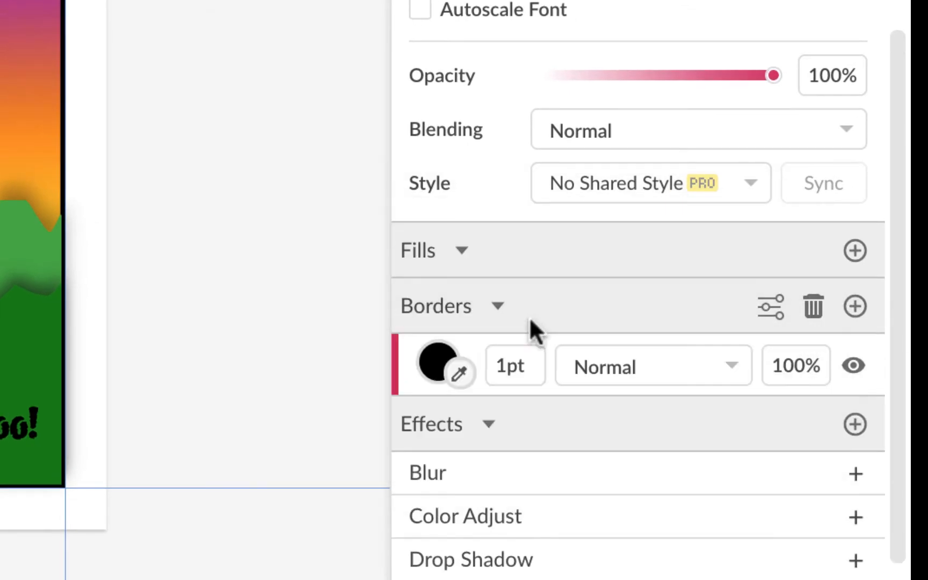
pyautogui.click(445, 357)
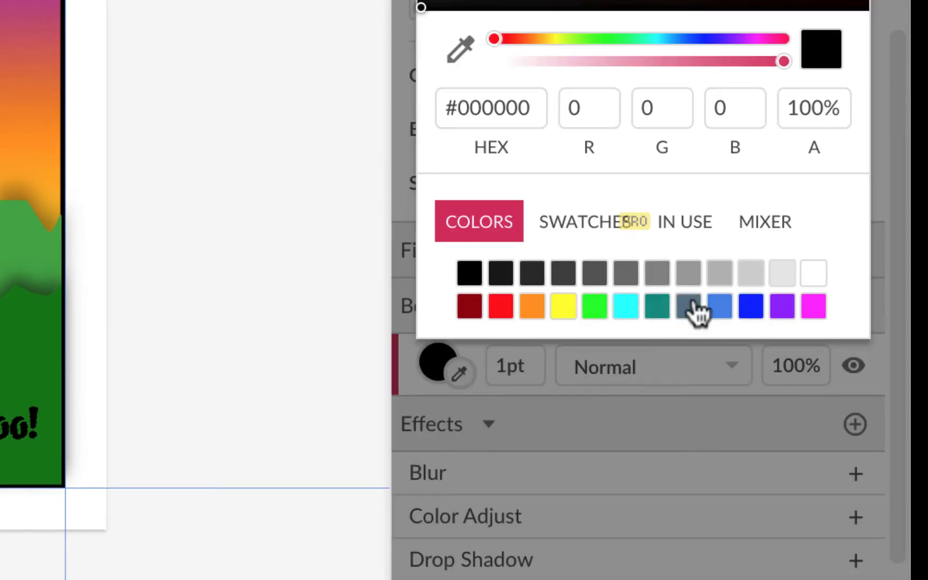
pyautogui.click(810, 273)
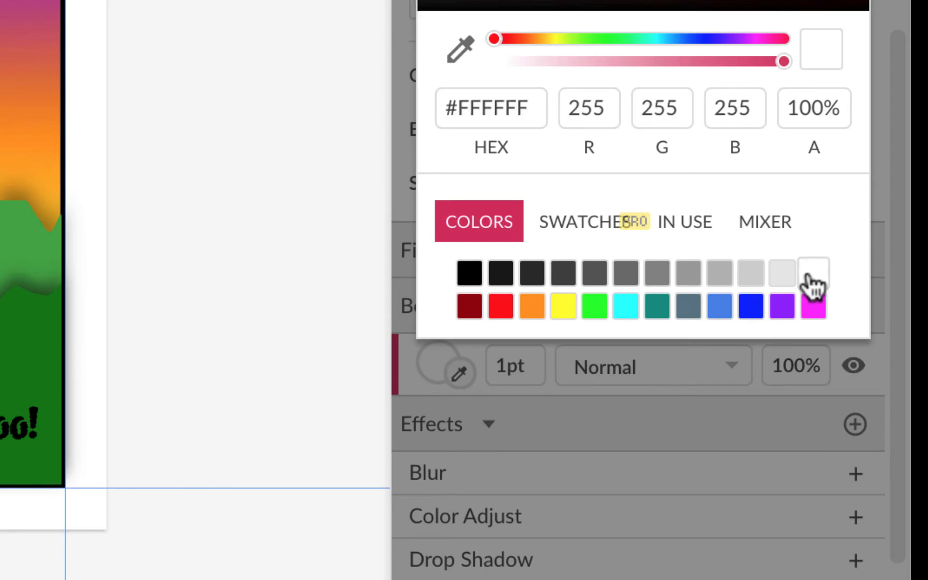
pyautogui.click(516, 370)
pyautogui.doubleClick(516, 370)
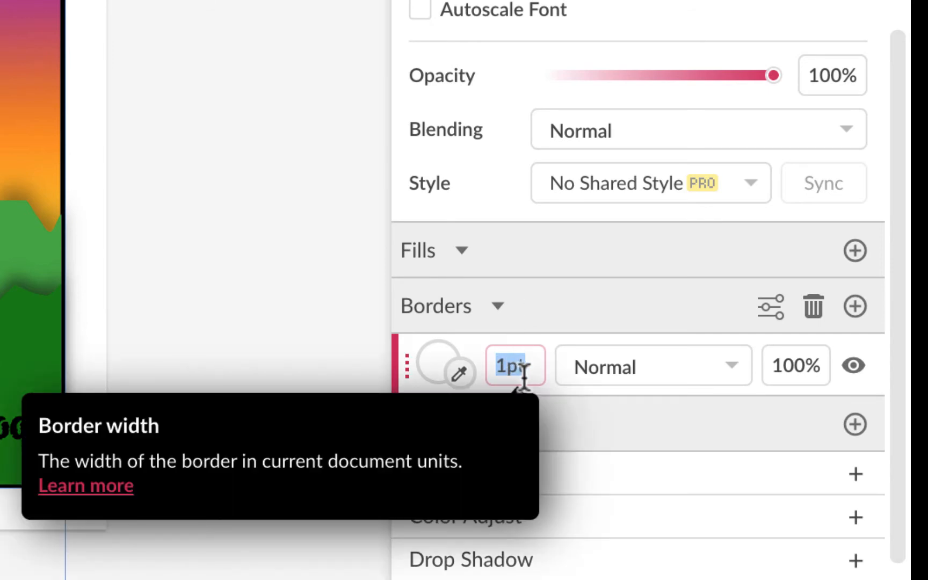
pyautogui.write('3')
pyautogui.press('Return')
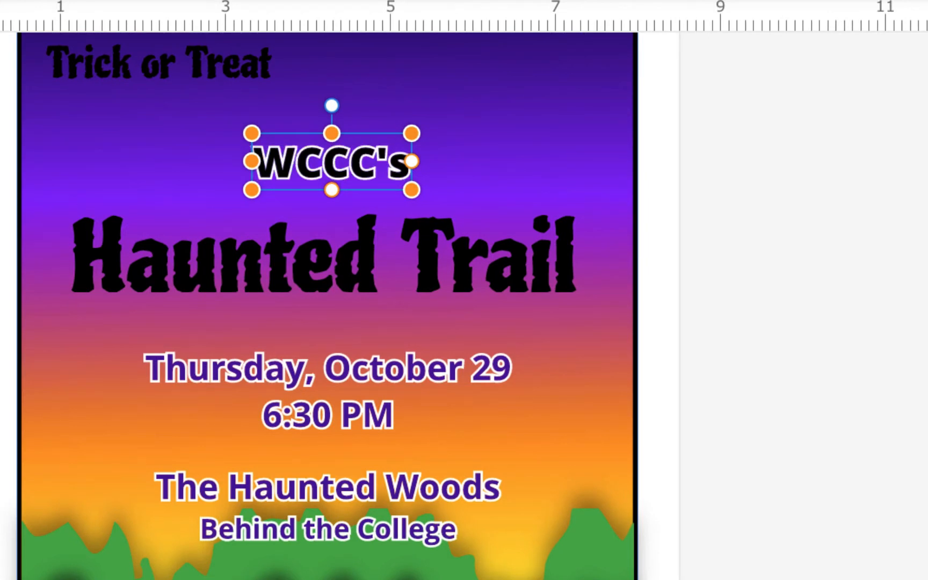
# - Change the color of the Trick or Treat text to white
pyautogui.click(808, 263)
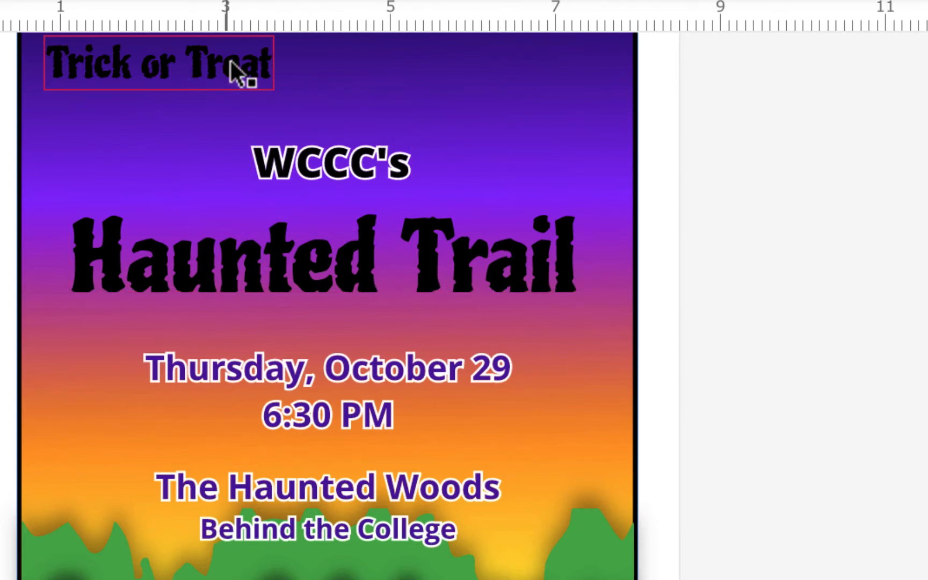
pyautogui.scroll(1, 214, 95)
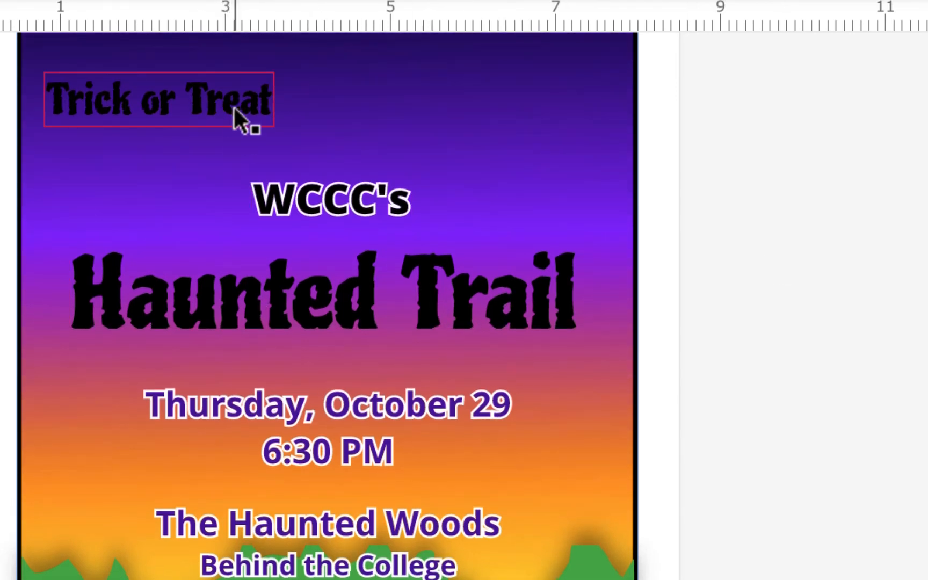
pyautogui.scroll(1, 234, 110)
pyautogui.click(240, 123)
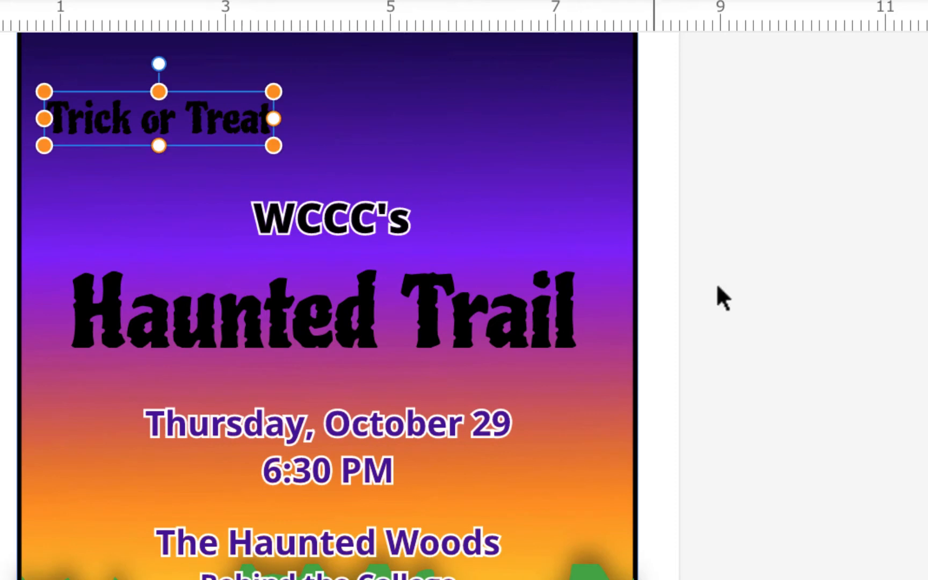
pyautogui.click(854, 397)
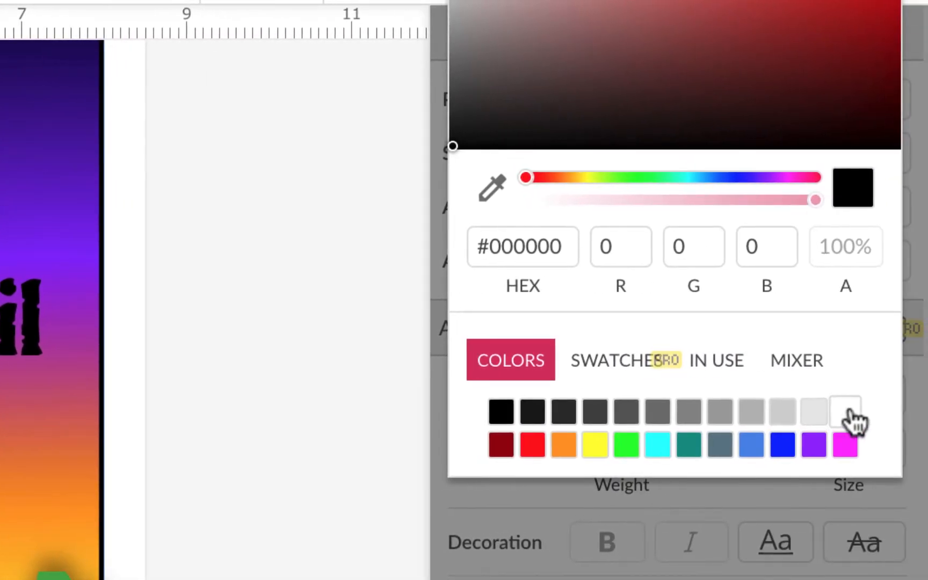
pyautogui.click(853, 414)
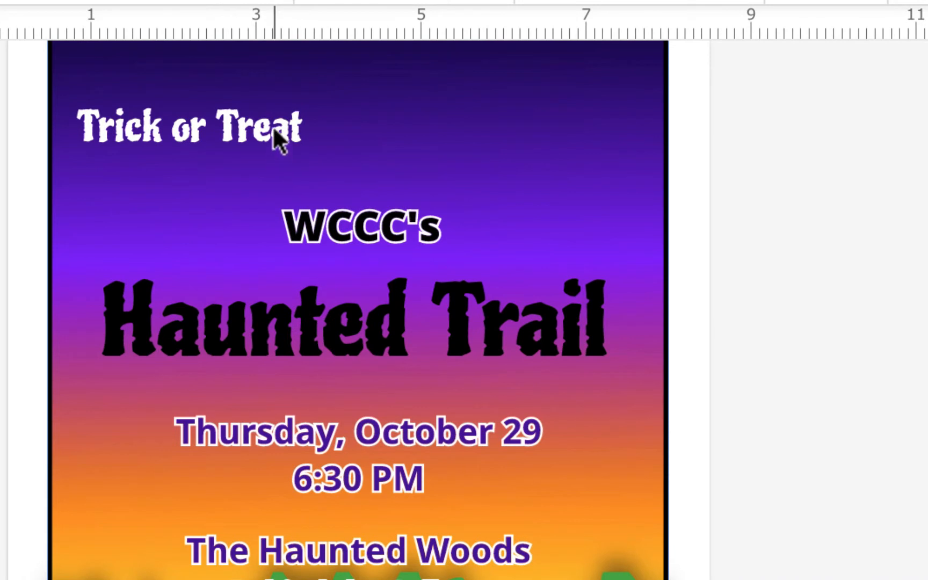
# - Rotate the Trick or Treat text slightly counterclockwise so that it slants upward to the right
pyautogui.click(273, 125)
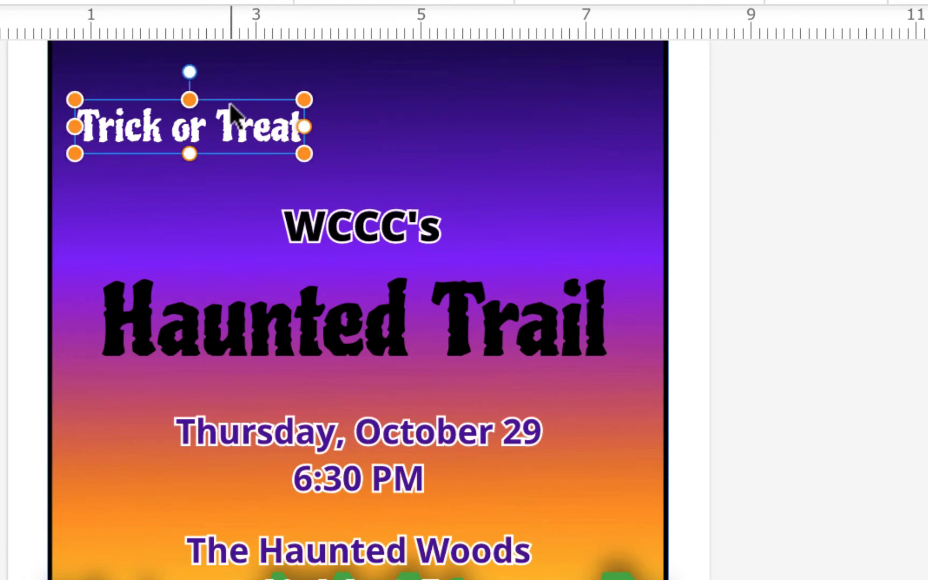
pyautogui.moveTo(189, 70); pyautogui.dragTo(181, 73)
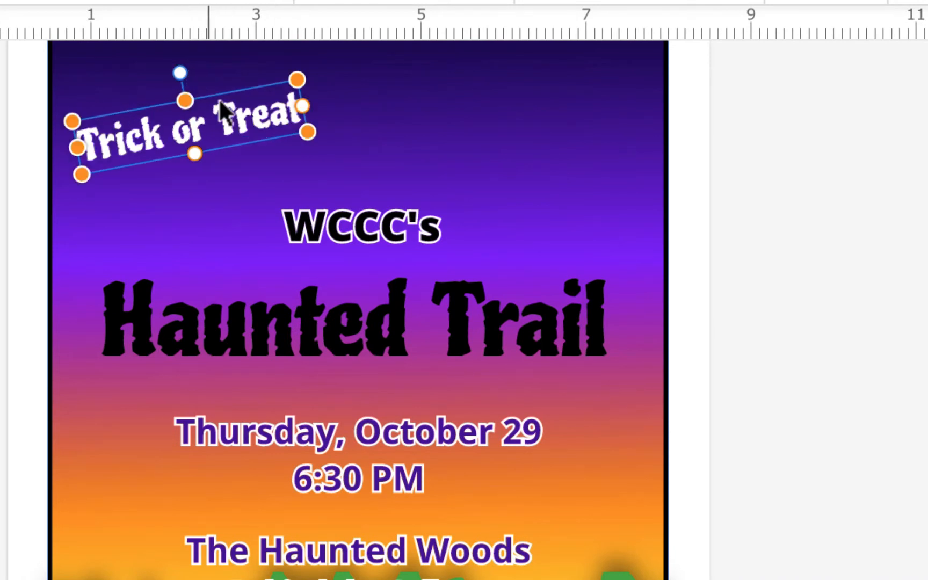
pyautogui.click(799, 196)
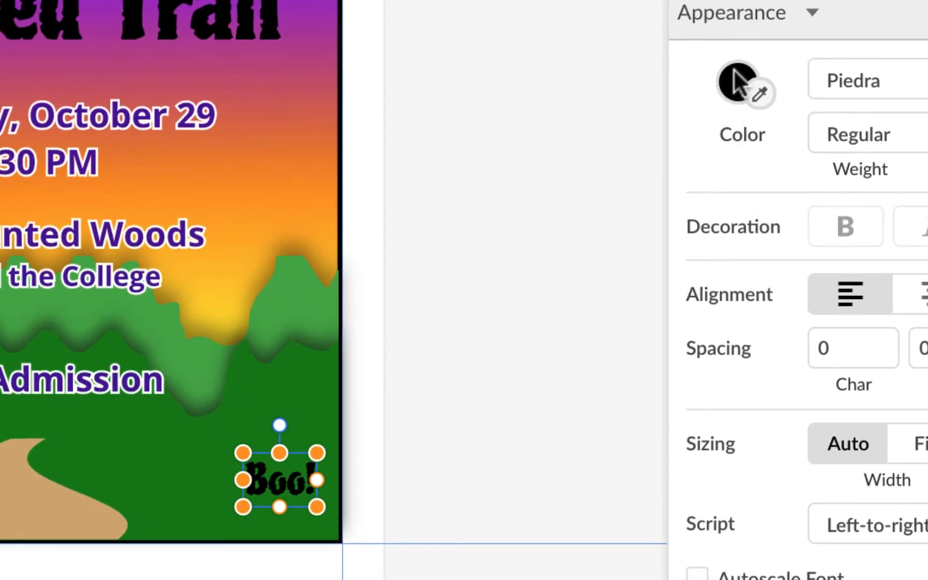
# - Change the color of the Boo! text in the flyer's lower corner to white
pyautogui.click(737, 80)
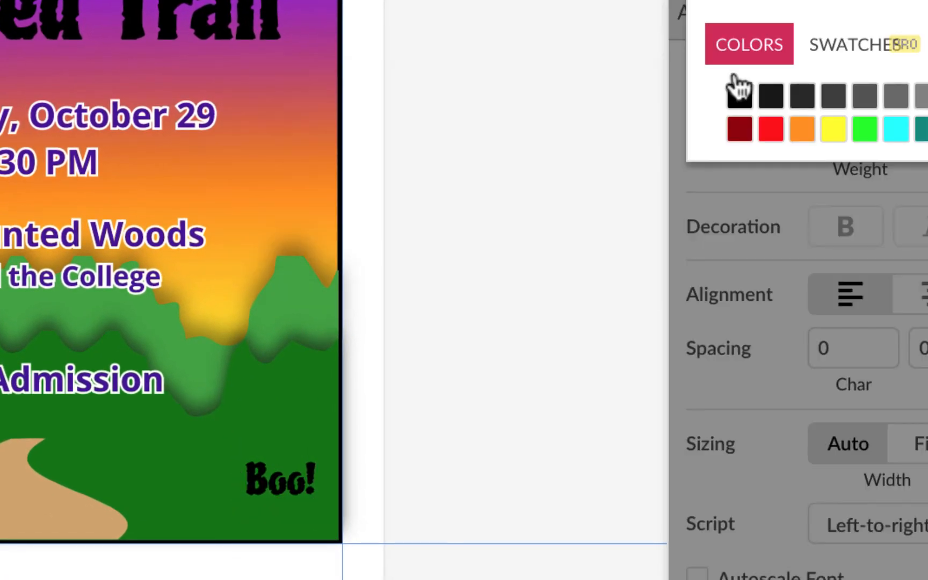
pyautogui.click(927, 96)
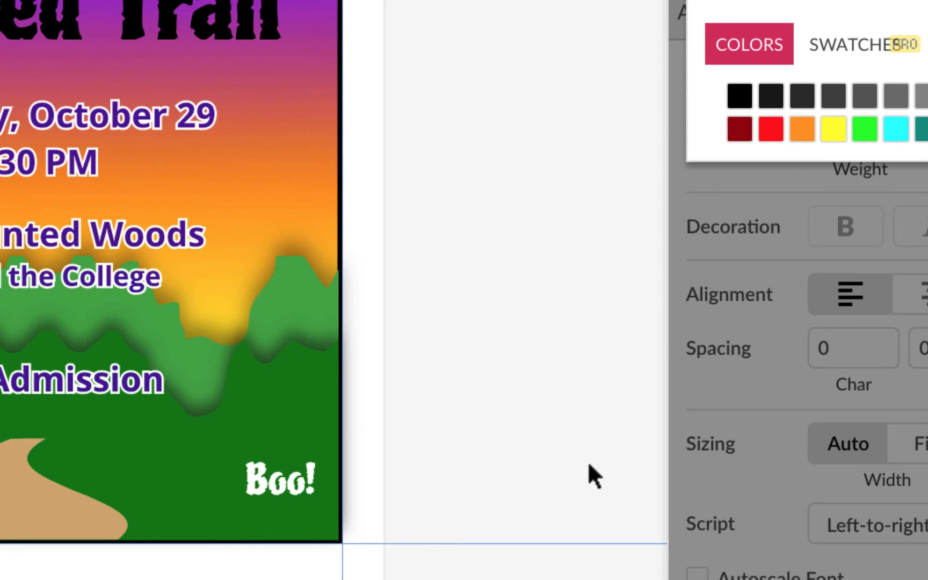
pyautogui.click(537, 492)
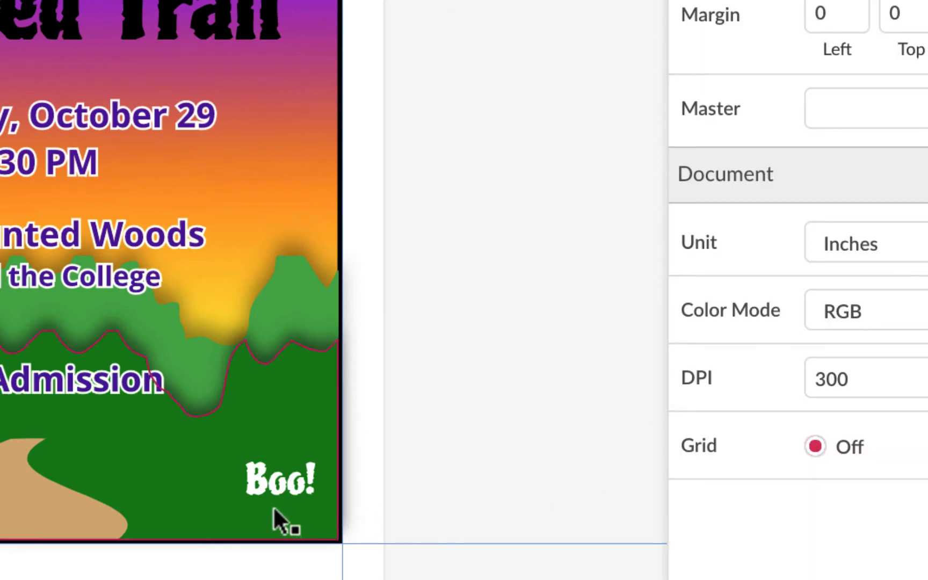
# - Rotate the Boo! text clockwise so that it slants downward to the right
pyautogui.click(275, 481)
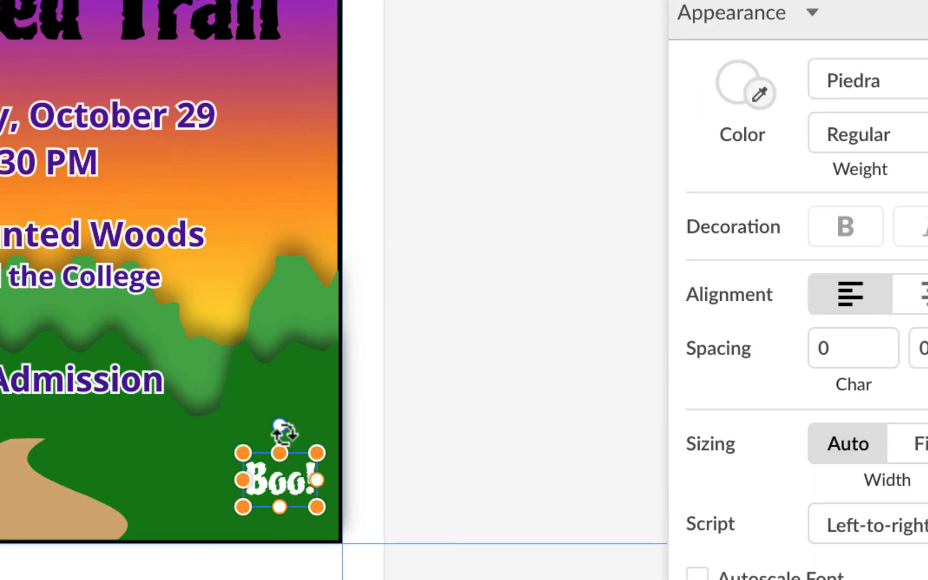
pyautogui.moveTo(282, 431); pyautogui.dragTo(335, 425)
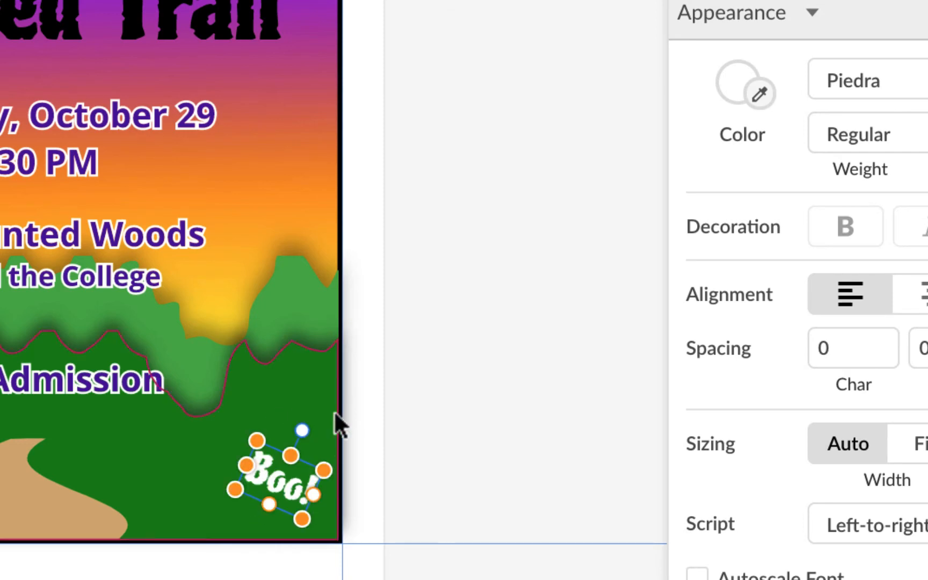
pyautogui.click(398, 357)
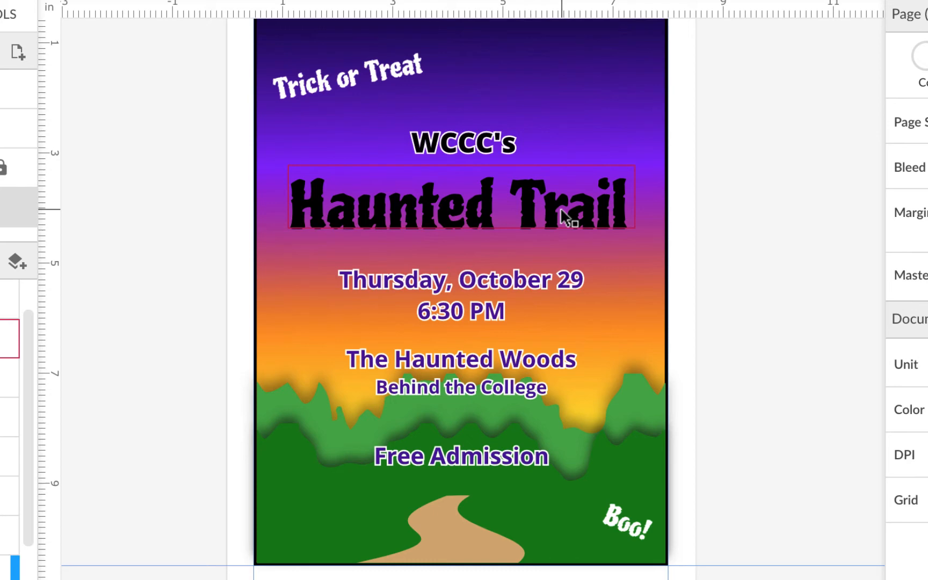
# - Move WCCC's slightly upward and the Haunted Trail title up over it, clearing the space above the date
pyautogui.hotkey('ctrl', '+')
pyautogui.hotkey('ctrl', '+')
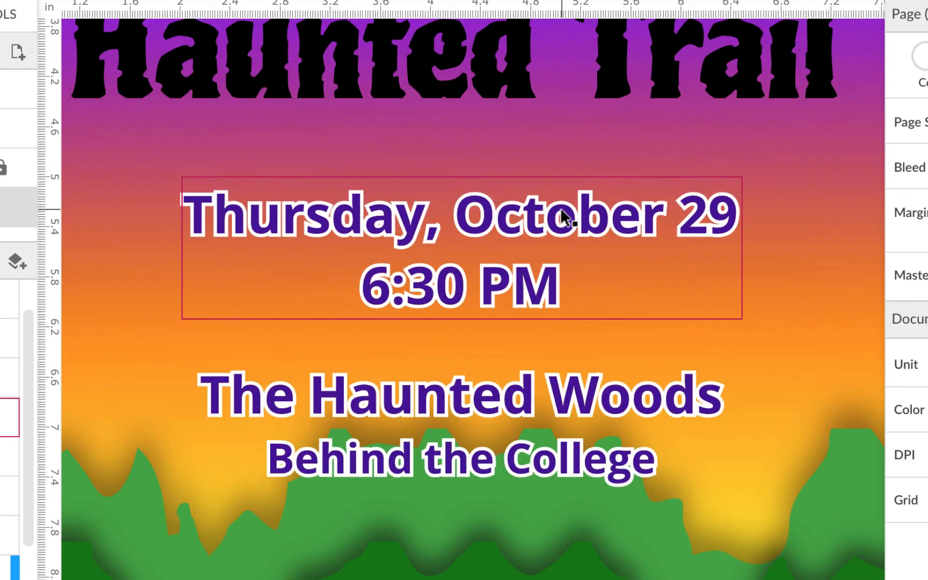
pyautogui.hotkey('ctrl', '-')
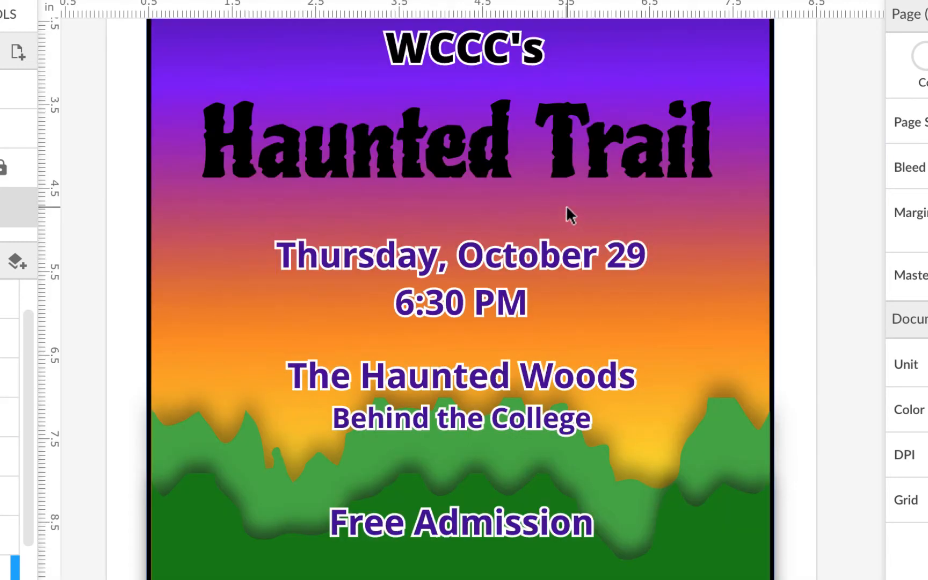
pyautogui.scroll(3, 565, 213)
pyautogui.scroll(3, 567, 210)
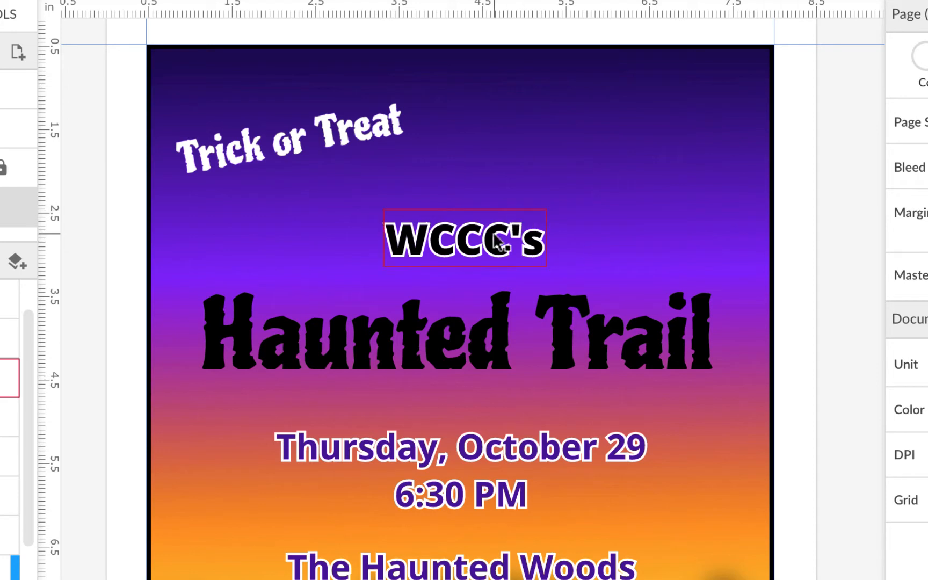
pyautogui.moveTo(499, 240); pyautogui.dragTo(499, 218)
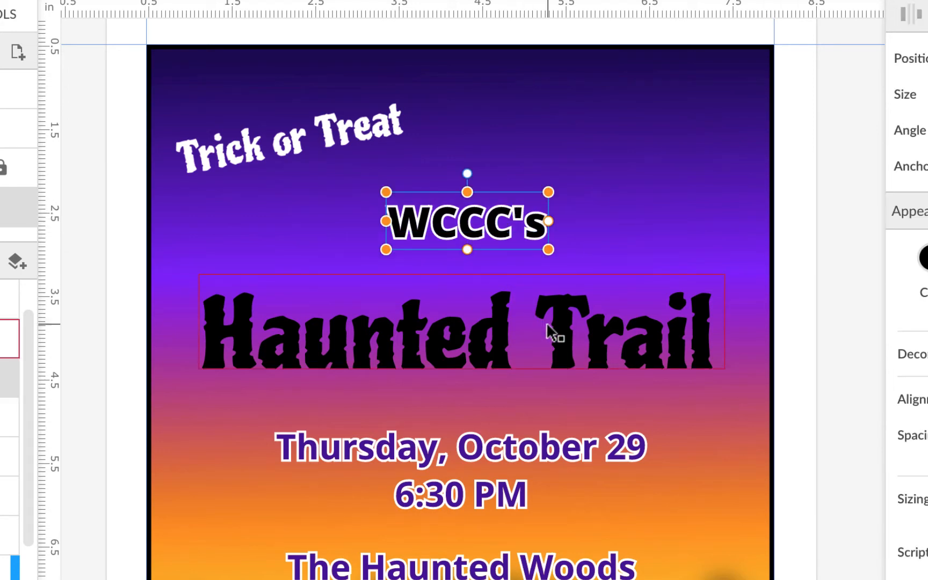
pyautogui.moveTo(564, 331); pyautogui.dragTo(564, 214)
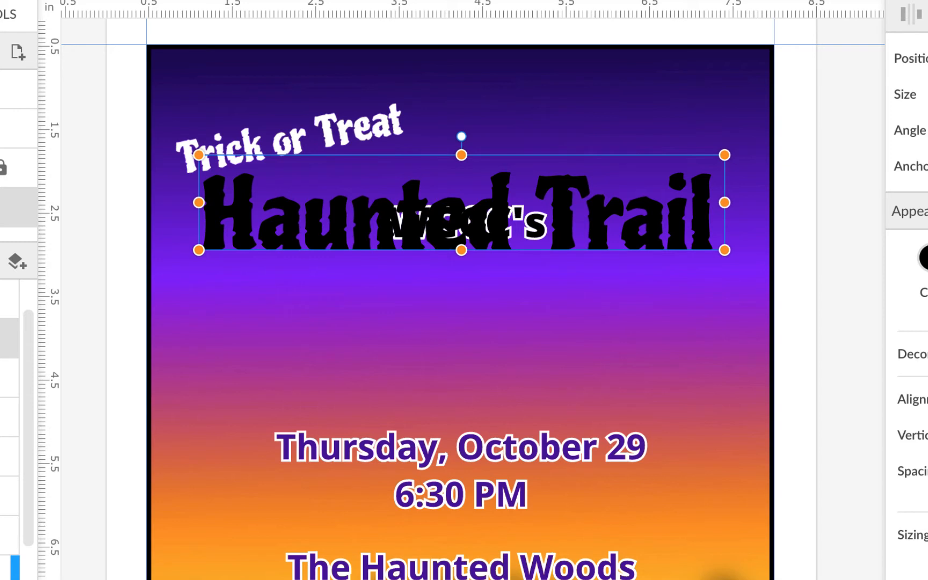
# - Draw an open S-shaped Pen path about 6.3 in wide between the Haunted Trail title and the date, and nudge it slightly up and right
pyautogui.scroll(1, 347, 343)
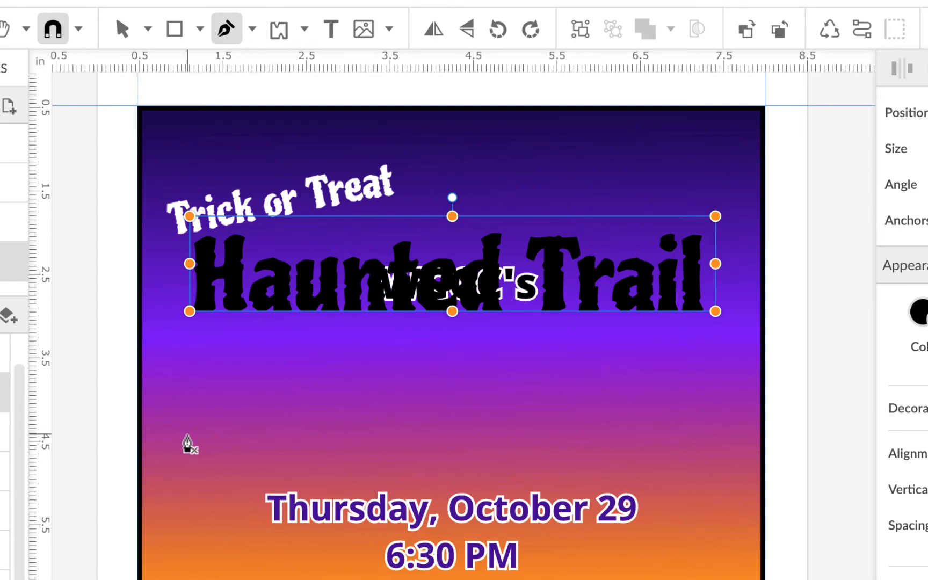
pyautogui.moveTo(188, 434); pyautogui.dragTo(244, 358)
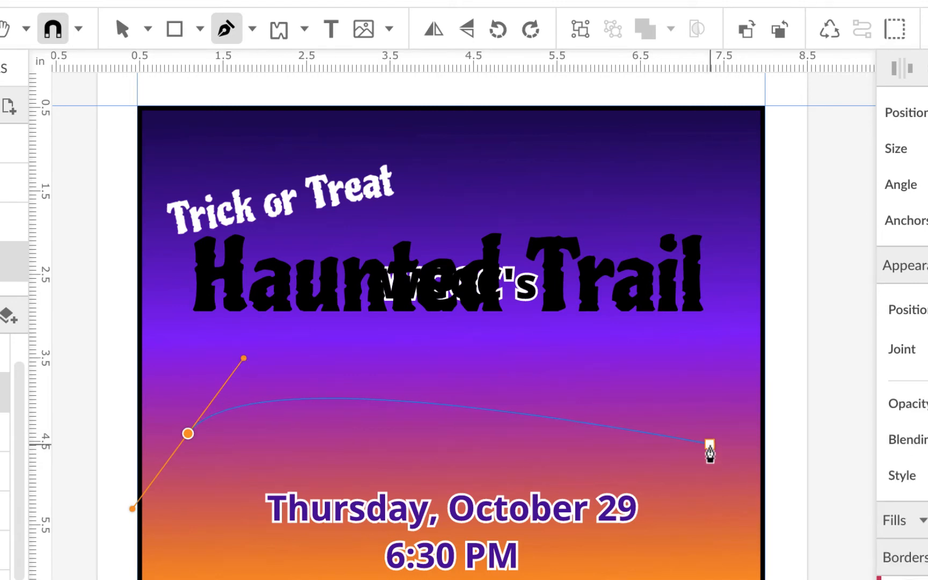
pyautogui.moveTo(711, 439); pyautogui.dragTo(800, 352)
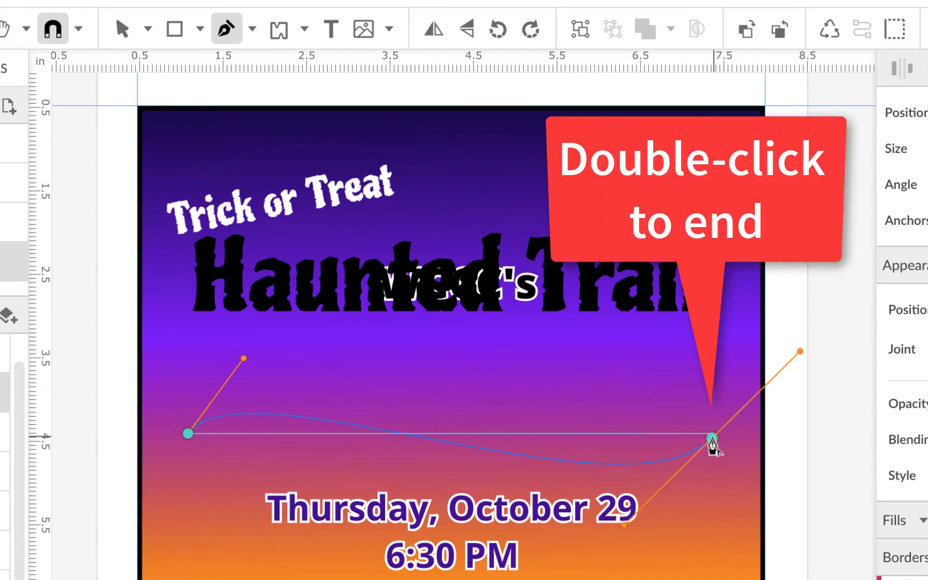
pyautogui.doubleClick(711, 439)
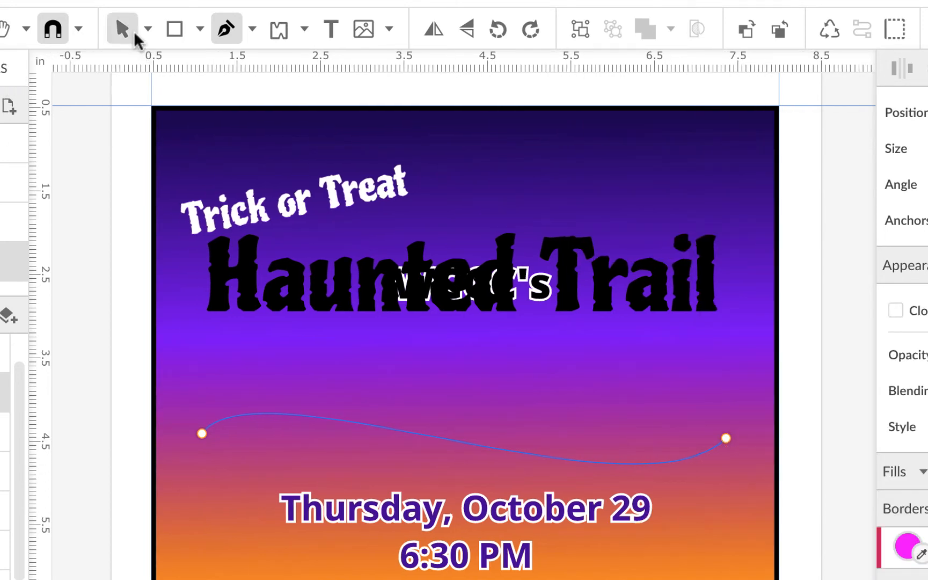
pyautogui.click(122, 28)
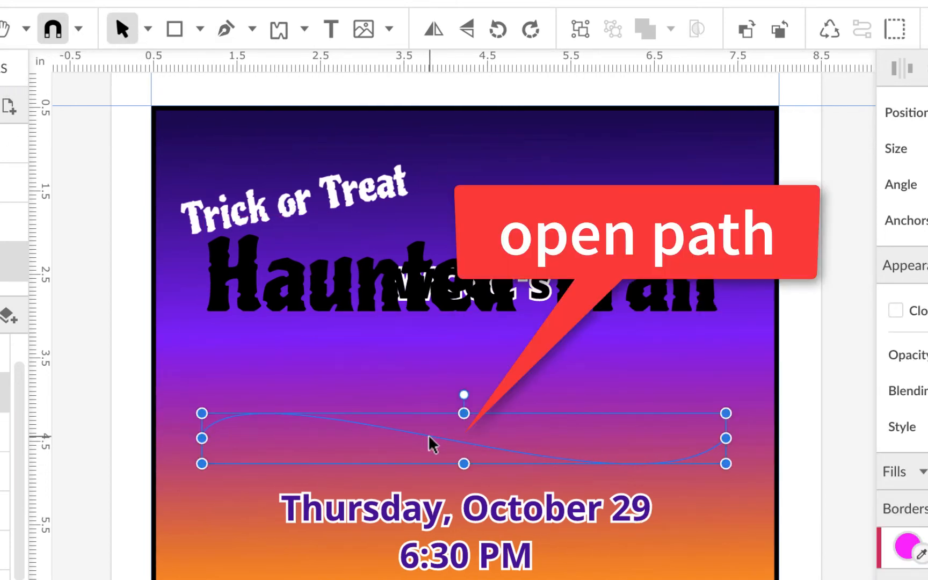
pyautogui.moveTo(428, 443); pyautogui.dragTo(437, 433)
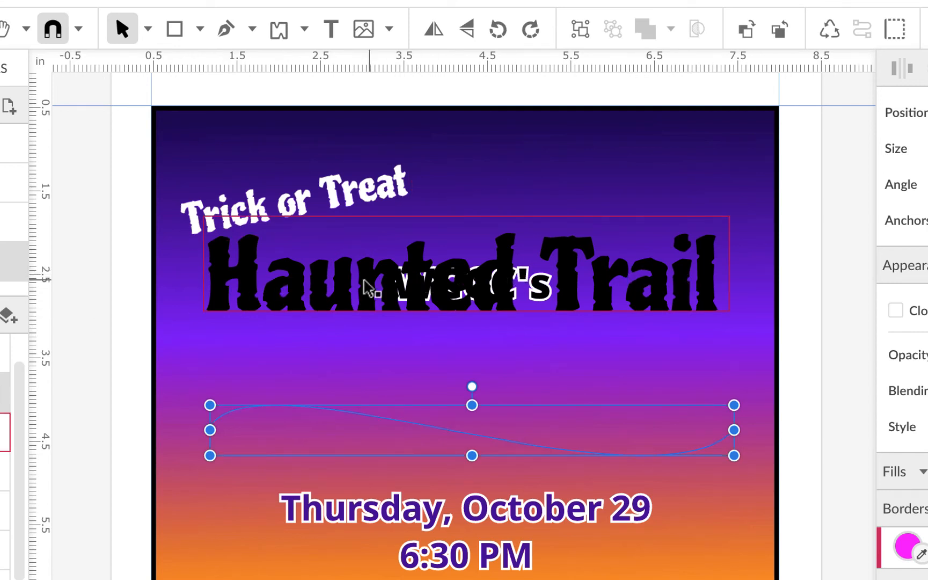
# - Copy all the lettering inside the Haunted Trail title and leave everything deselected
pyautogui.click(343, 285)
pyautogui.click(343, 285)
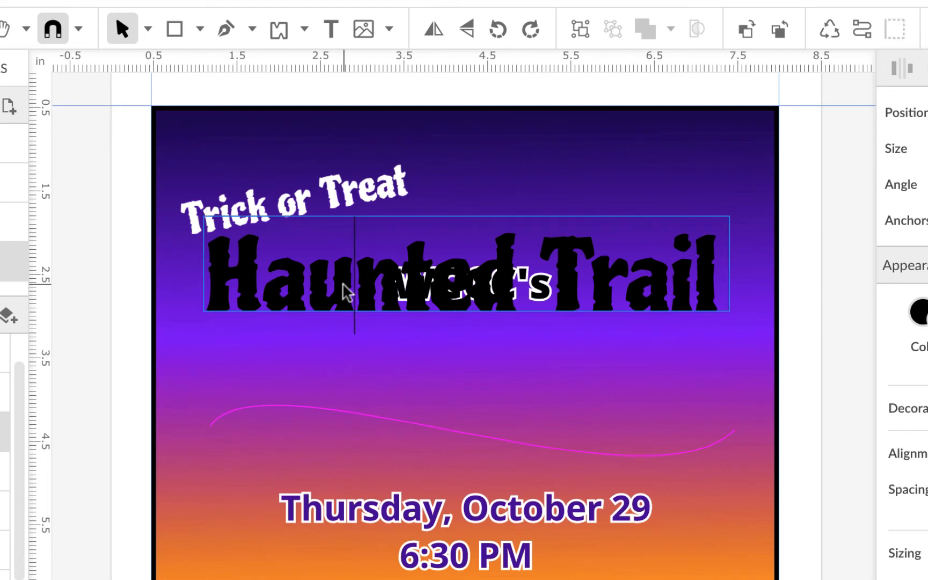
pyautogui.hotkey('ctrl', 'a')
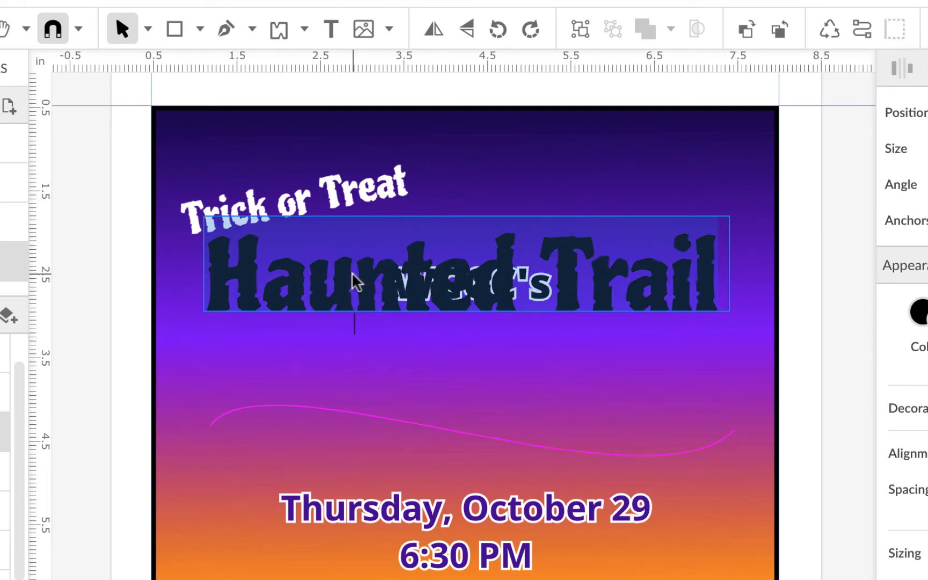
pyautogui.doubleClick(352, 274)
pyautogui.click(352, 275)
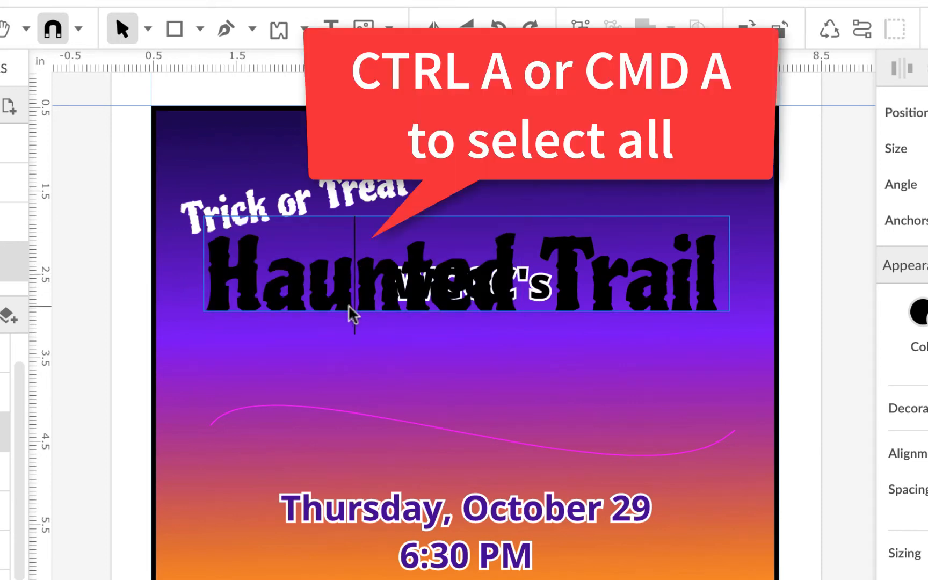
pyautogui.hotkey('ctrl', 'a')
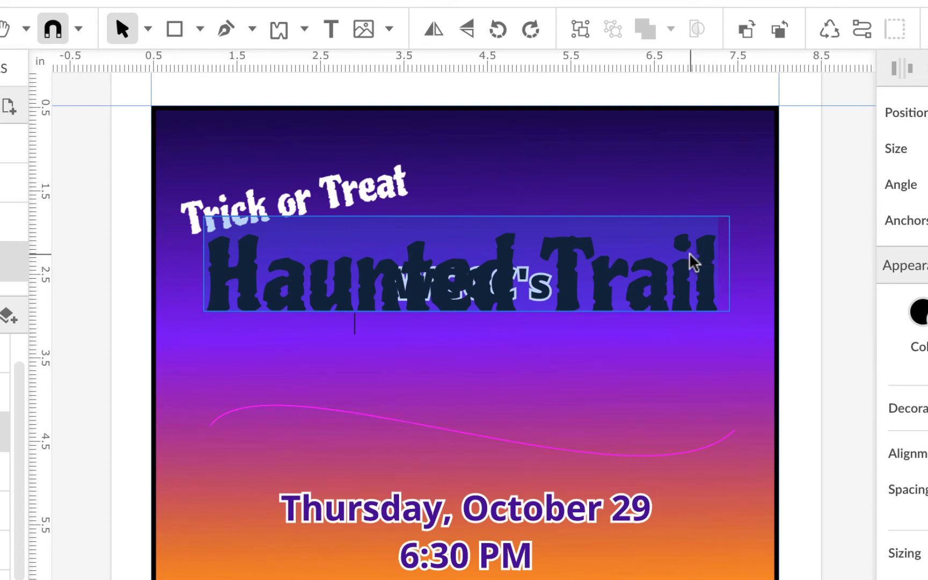
pyautogui.hotkey('ctrl', 'c')
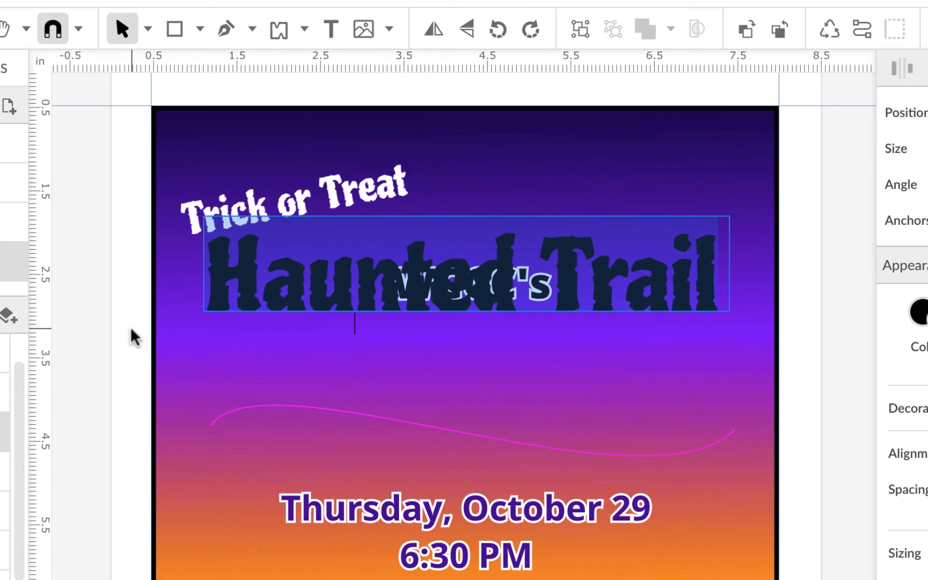
pyautogui.press('Escape')
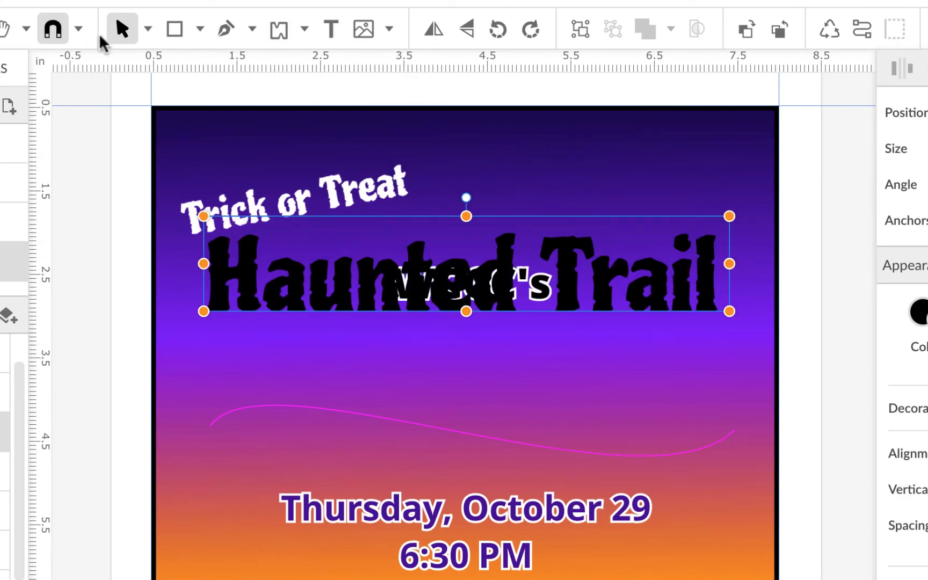
pyautogui.click(81, 154)
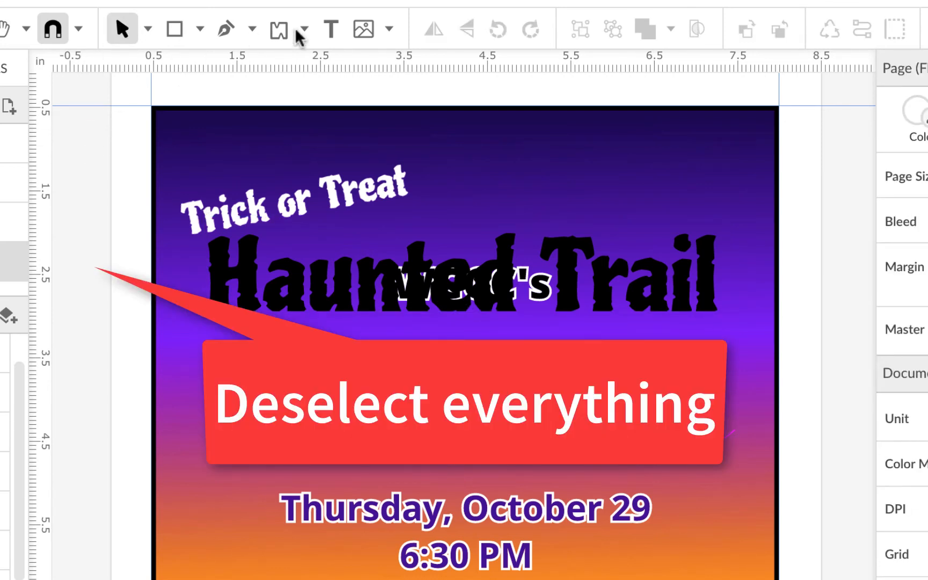
# - Attach text to the S-shaped path near its beginning and paste the copied Haunted Trail lettering over the placeholder
pyautogui.click(331, 30)
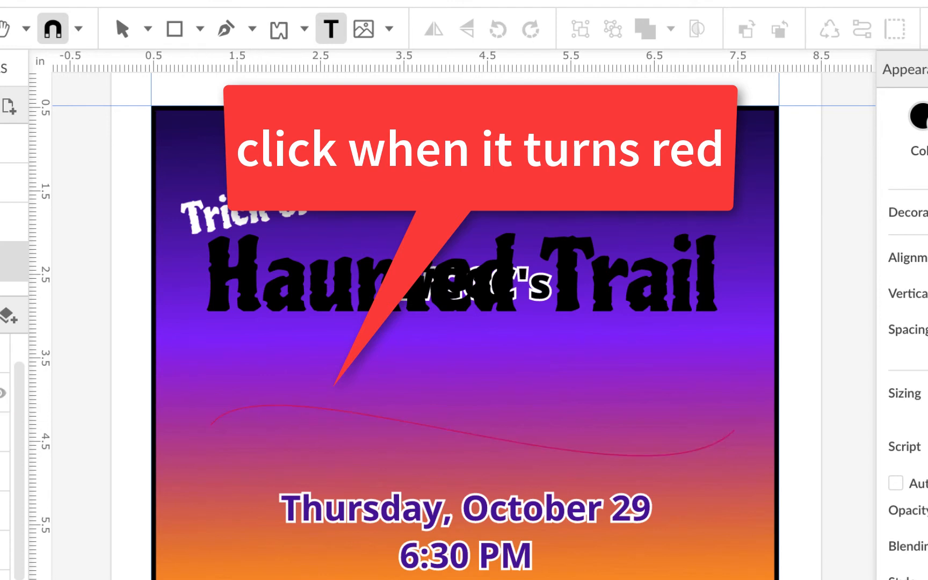
pyautogui.click(330, 31)
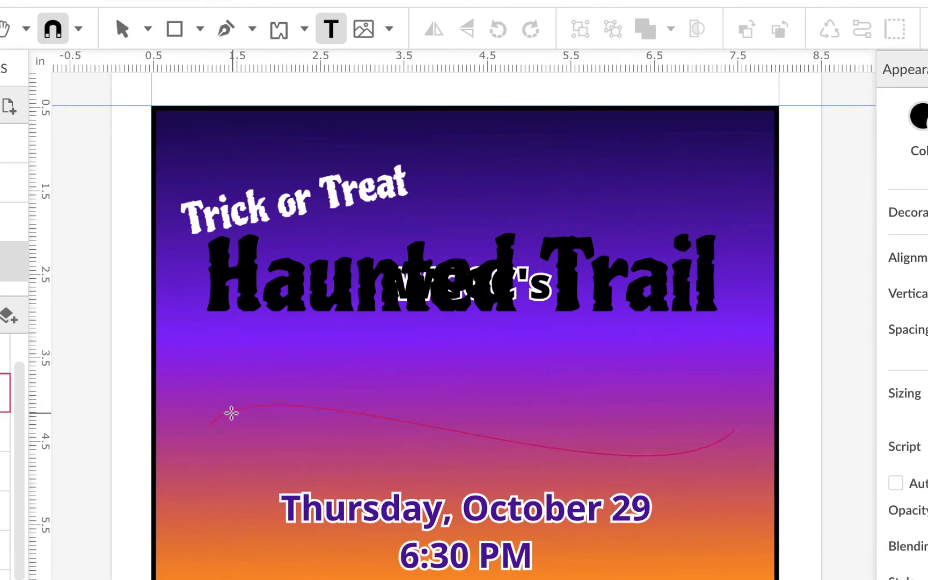
pyautogui.click(231, 413)
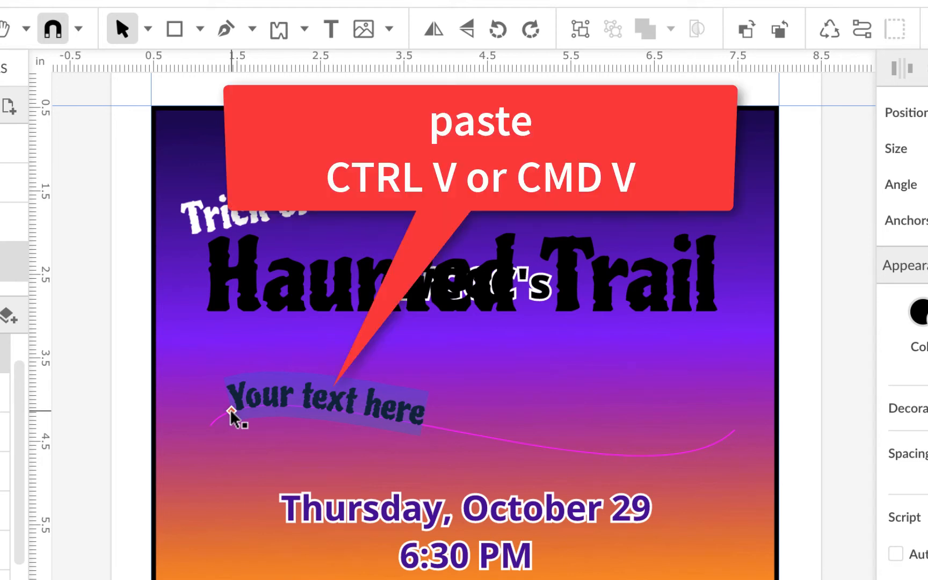
pyautogui.hotkey('ctrl', 'v')
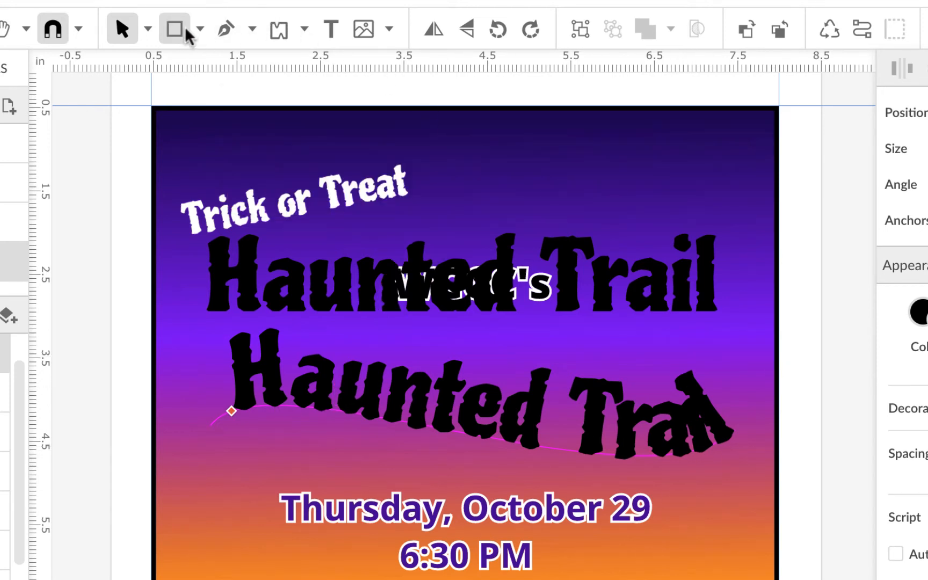
# - Slide the curved Haunted Trail text back along its path so that it begins at the path's left end
pyautogui.click(148, 30)
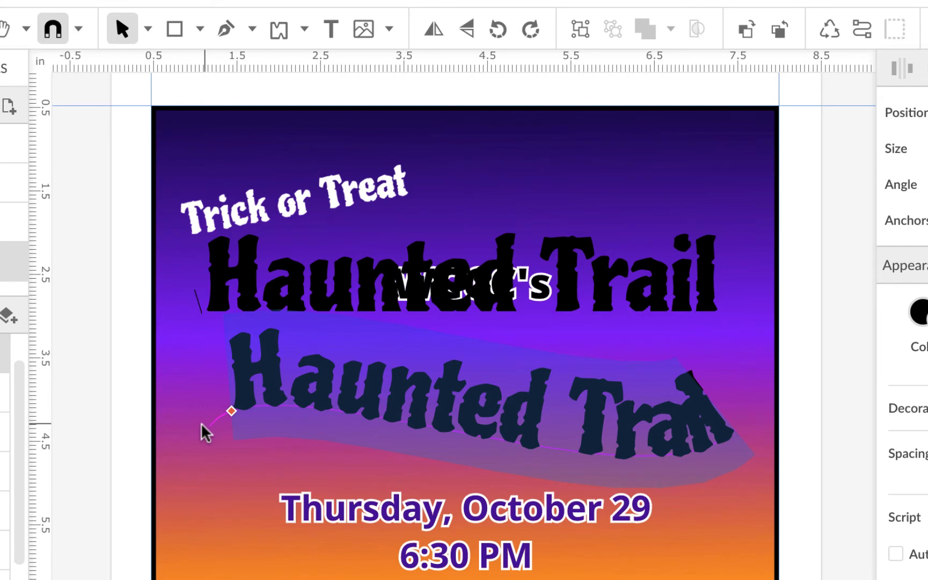
pyautogui.scroll(2, 294, 505)
pyautogui.moveTo(183, 422); pyautogui.dragTo(164, 432)
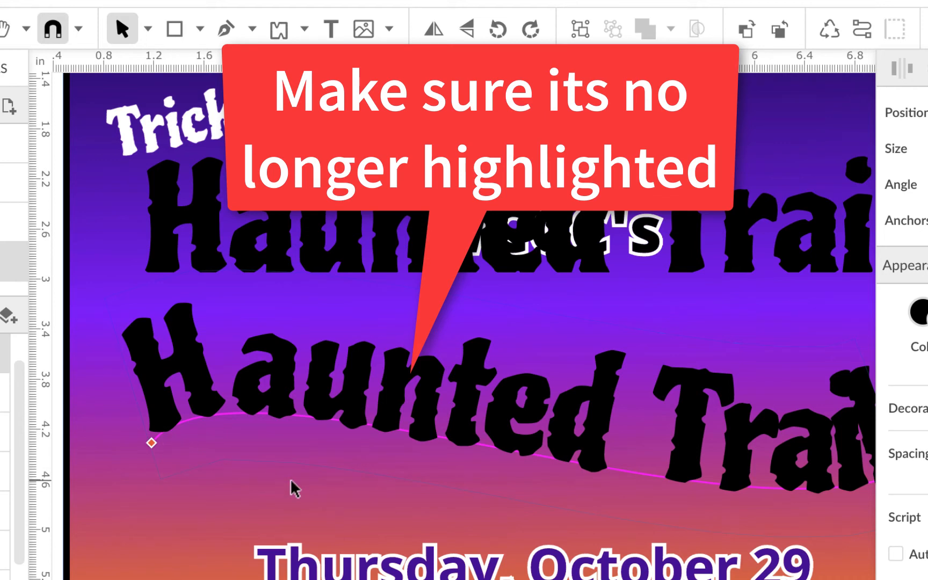
pyautogui.hotkey('ctrl', 'z')
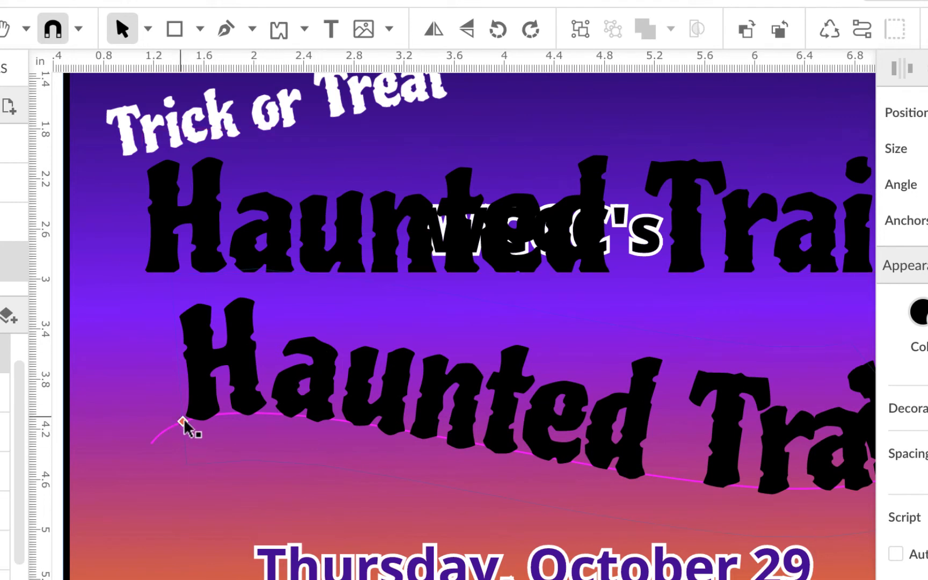
pyautogui.moveTo(184, 424); pyautogui.dragTo(171, 429)
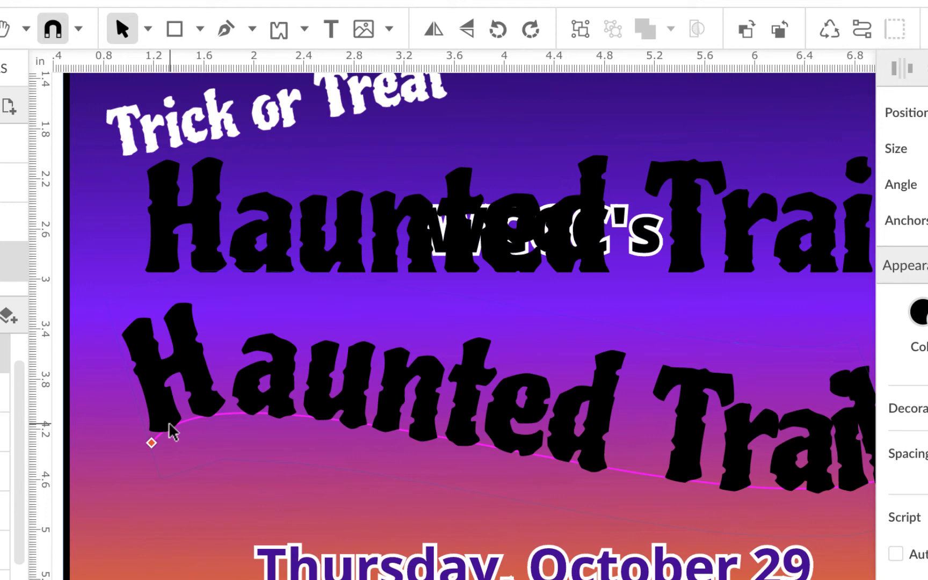
pyautogui.hotkey('ctrl', '-')
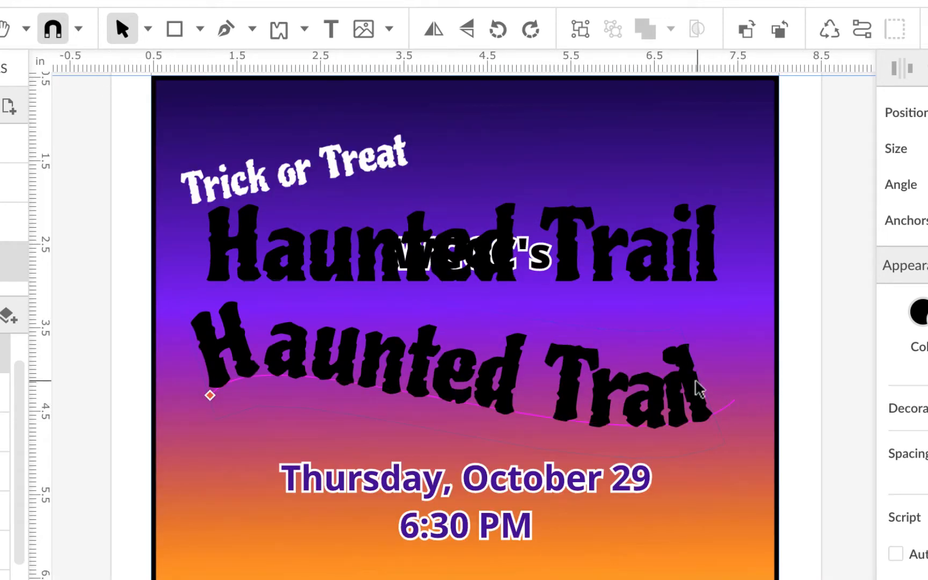
# - Reshape the text path with Subselect, moving its right end slightly outward and up and adjusting both curve handles for a gentler wave
pyautogui.click(734, 403)
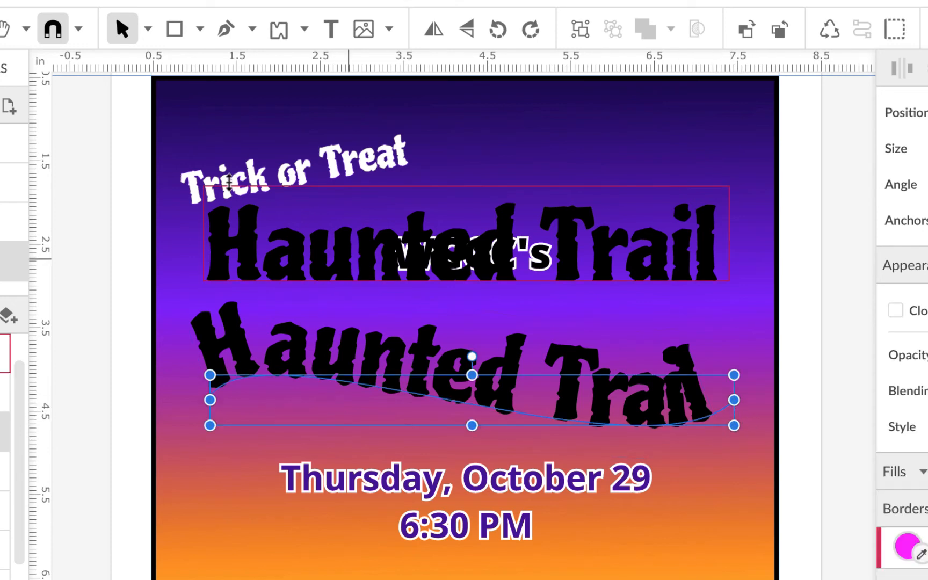
pyautogui.click(148, 28)
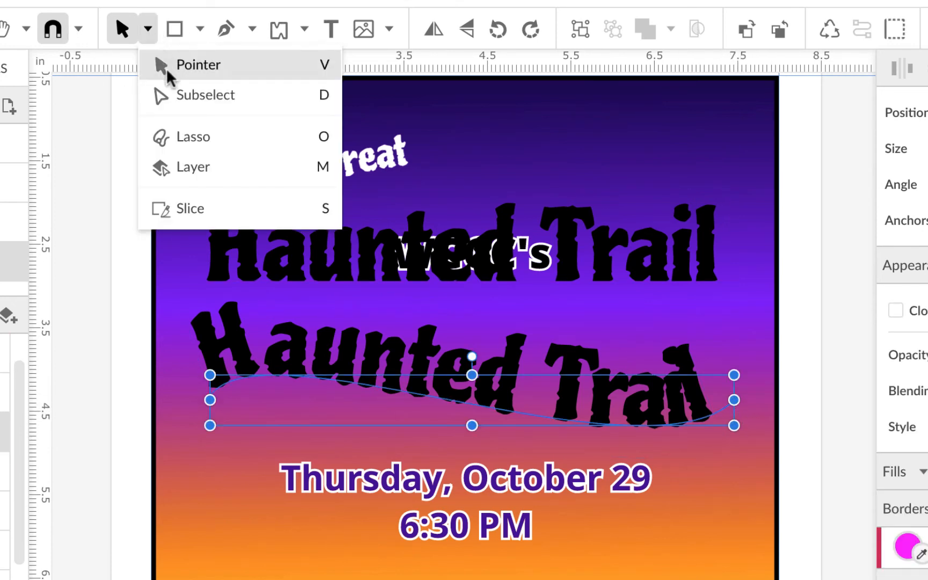
pyautogui.click(182, 95)
pyautogui.moveTo(734, 403); pyautogui.dragTo(741, 397)
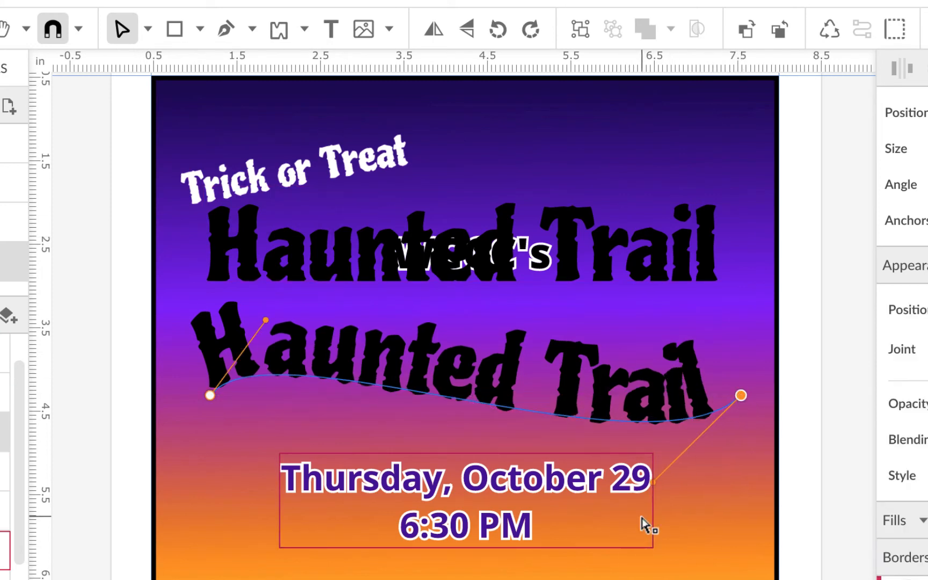
pyautogui.moveTo(653, 482); pyautogui.dragTo(638, 458)
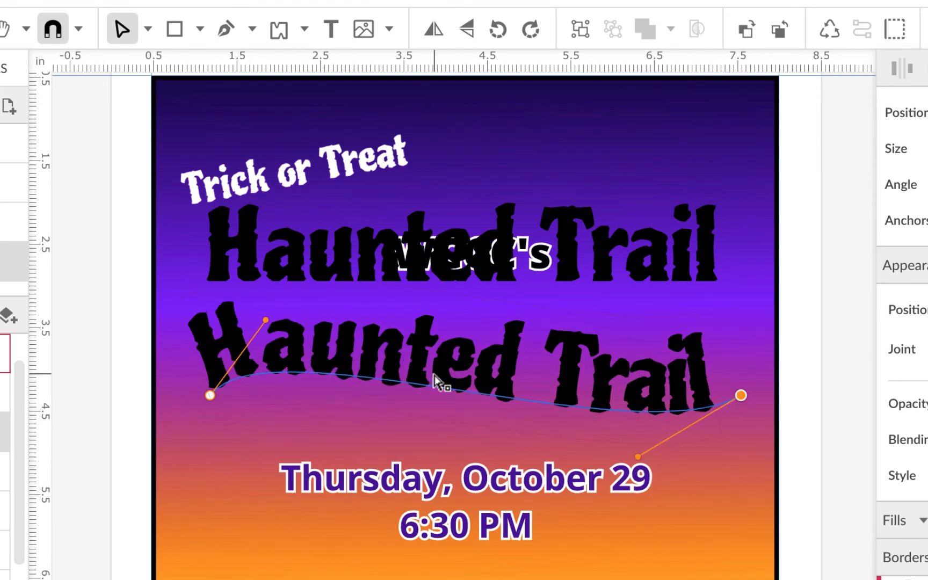
pyautogui.moveTo(741, 395); pyautogui.dragTo(747, 378)
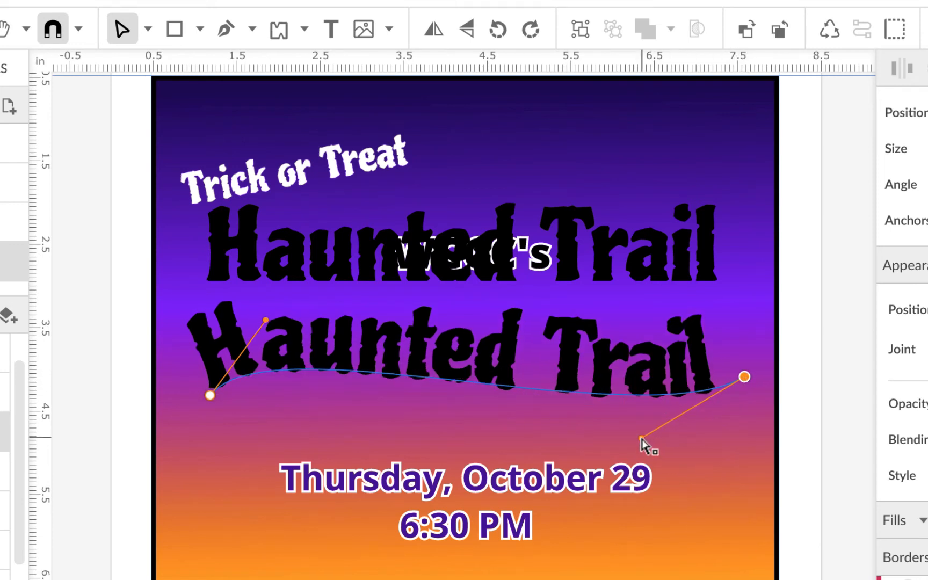
pyautogui.moveTo(643, 438); pyautogui.dragTo(646, 455)
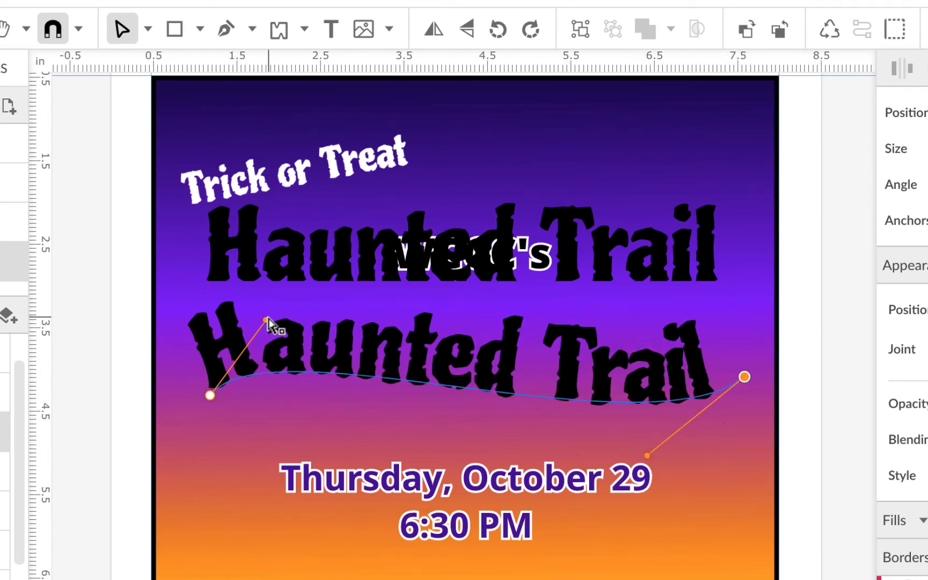
pyautogui.moveTo(265, 321); pyautogui.dragTo(294, 317)
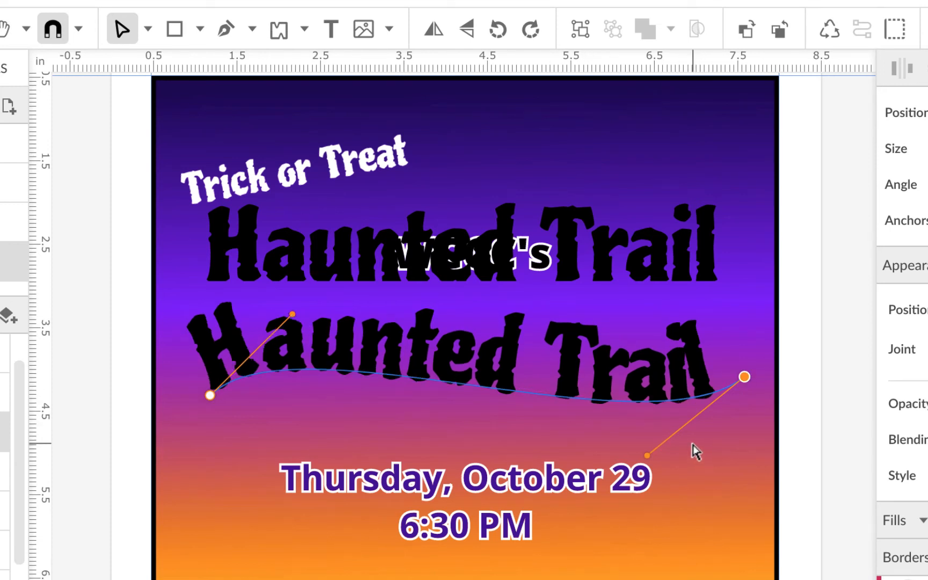
pyautogui.press('Escape')
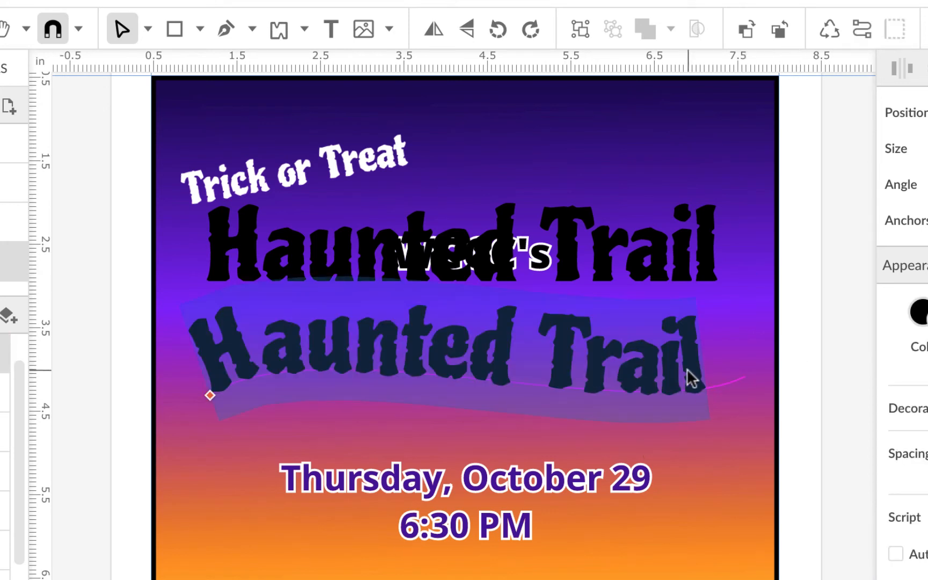
pyautogui.click(802, 355)
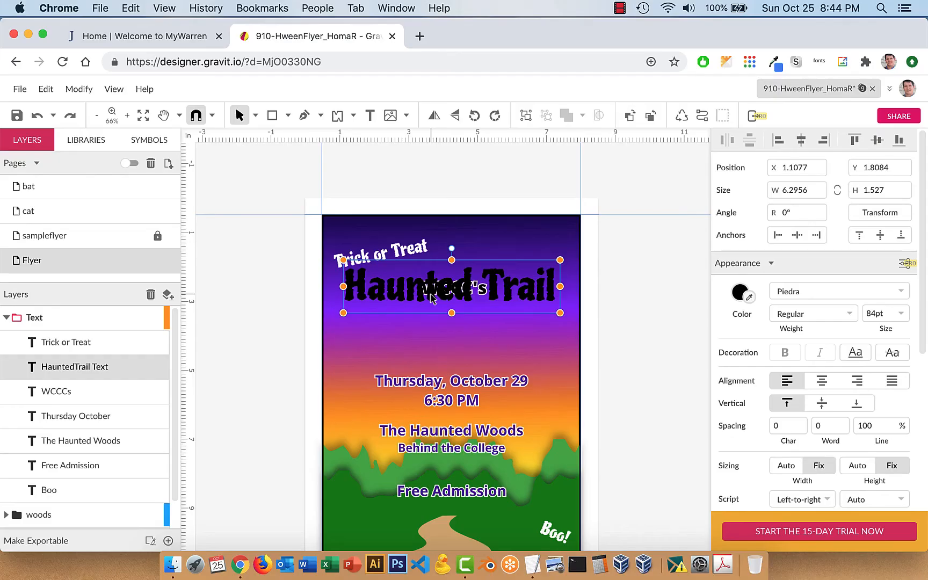
# - Replace the original title with a new text object reading Haunted Trail, centred on the flyer between WCCC's and the date
pyautogui.press('Delete')
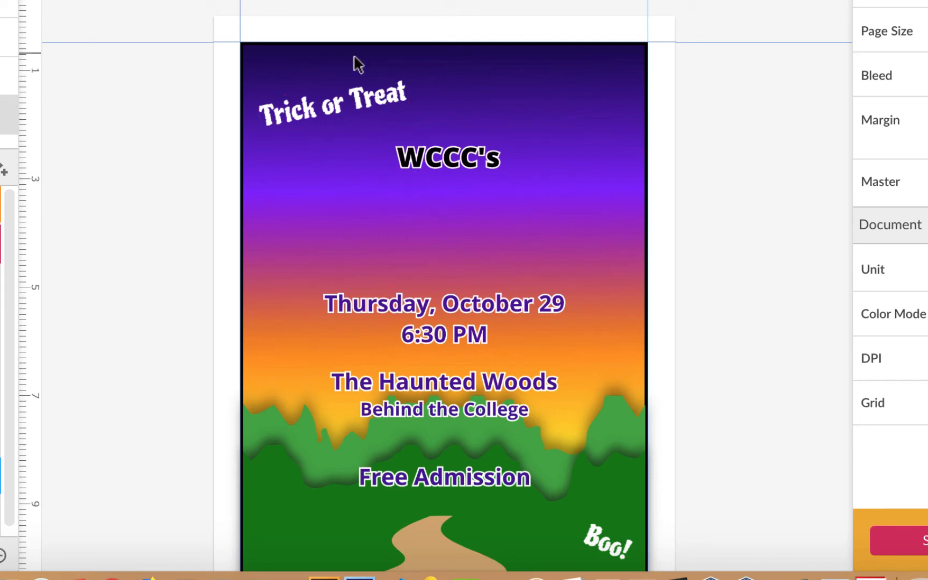
pyautogui.press('t')
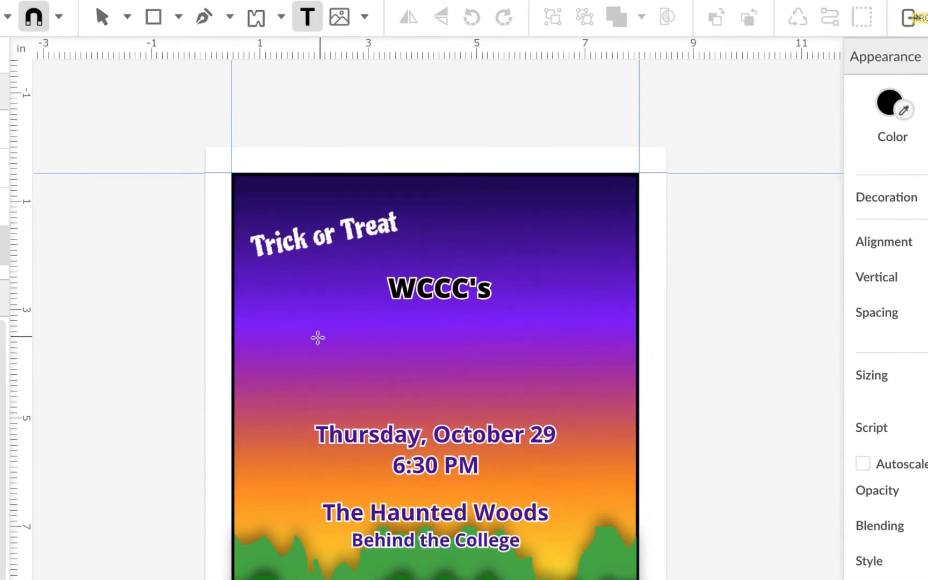
pyautogui.click(300, 355)
pyautogui.doubleClick(341, 384)
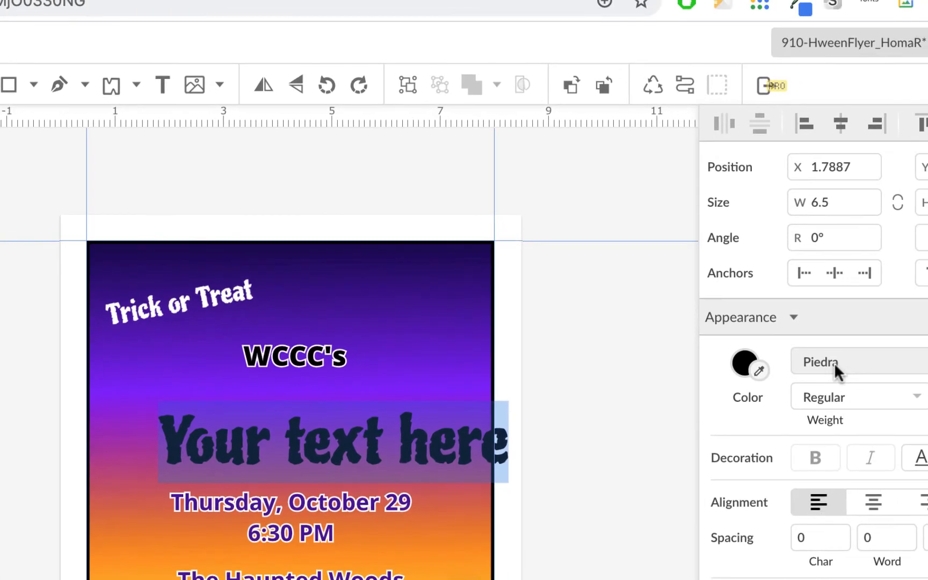
pyautogui.write('Haunted Trail')
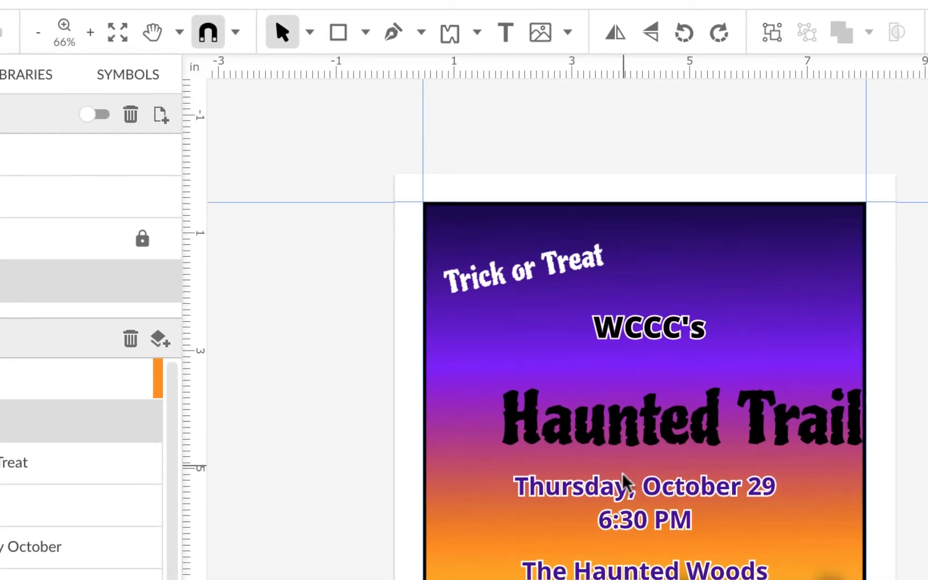
pyautogui.click(924, 399)
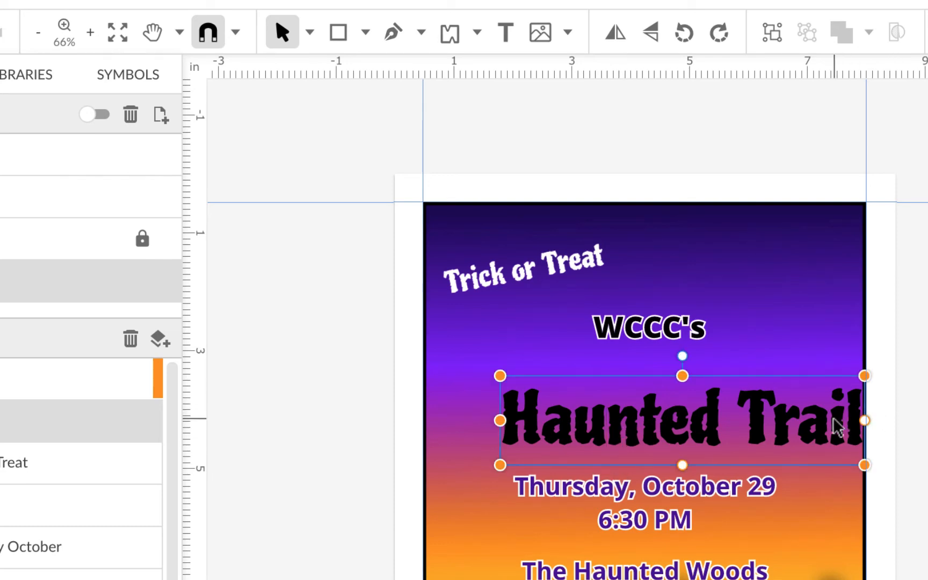
pyautogui.moveTo(822, 419); pyautogui.dragTo(790, 423)
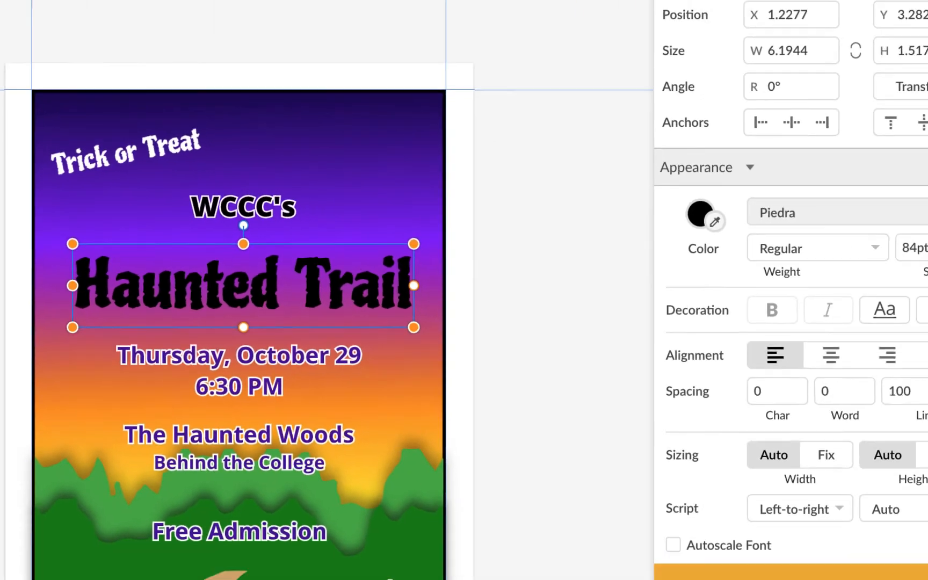
# - Browse the web fonts and change the Haunted Trail title's font to Wendy One
pyautogui.click(886, 210)
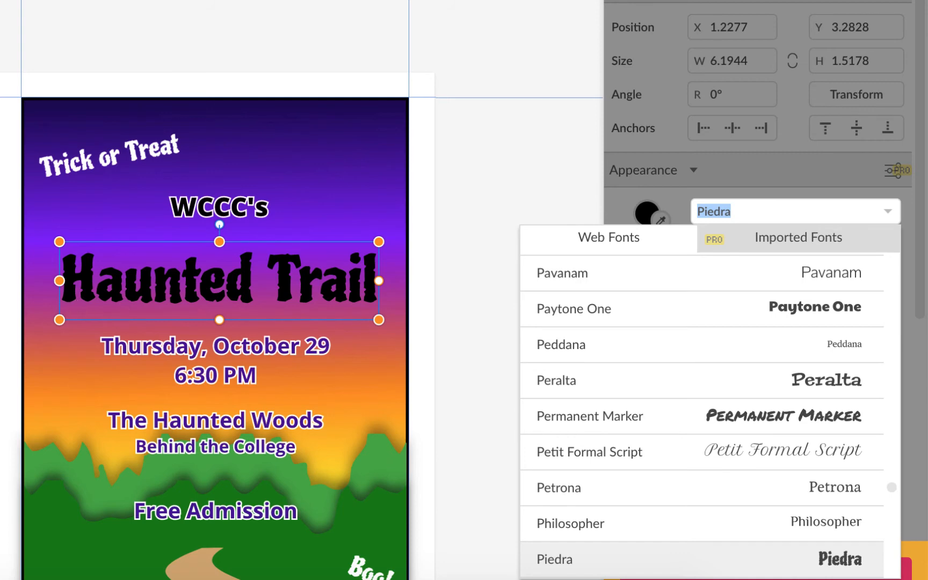
pyautogui.scroll(-15, 760, 356)
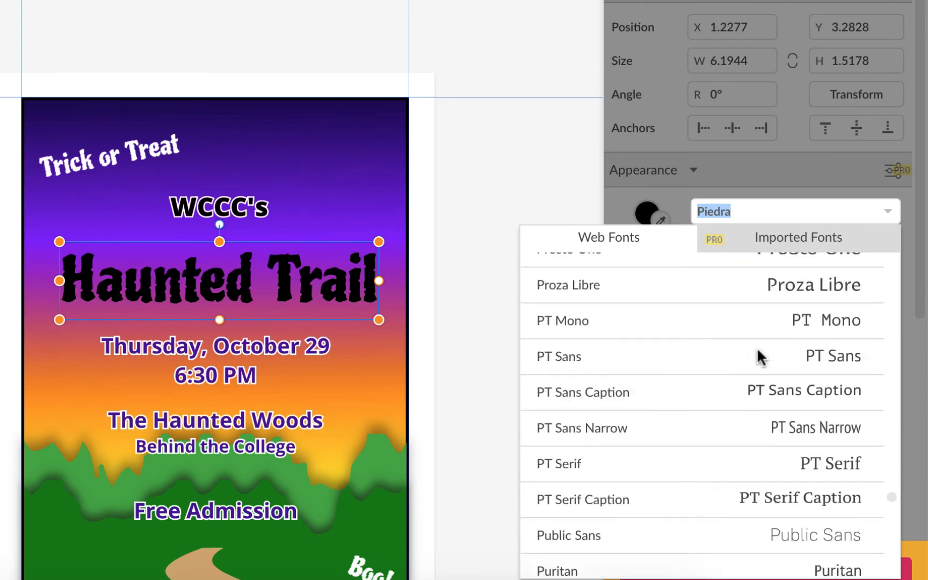
pyautogui.scroll(-10, 758, 350)
pyautogui.scroll(2, 758, 353)
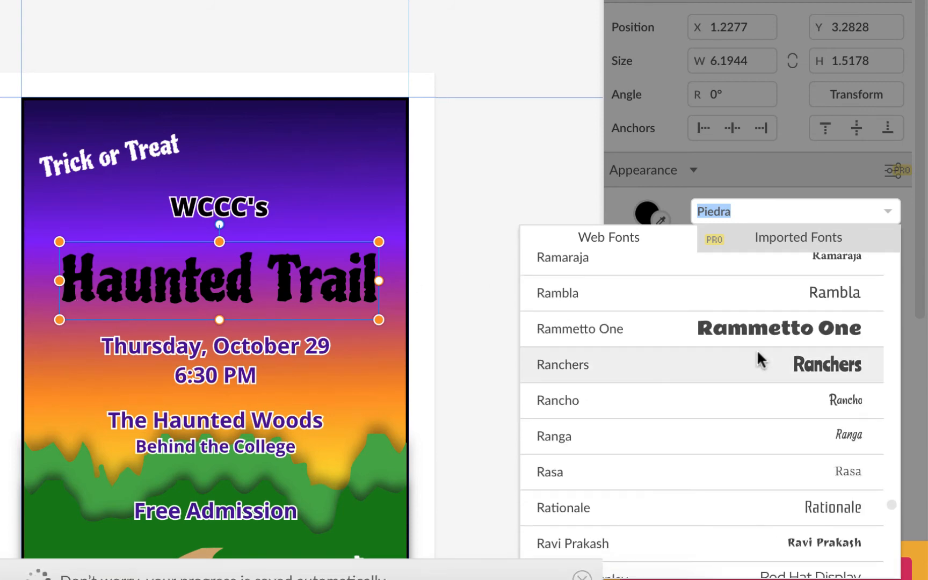
pyautogui.scroll(-12, 760, 358)
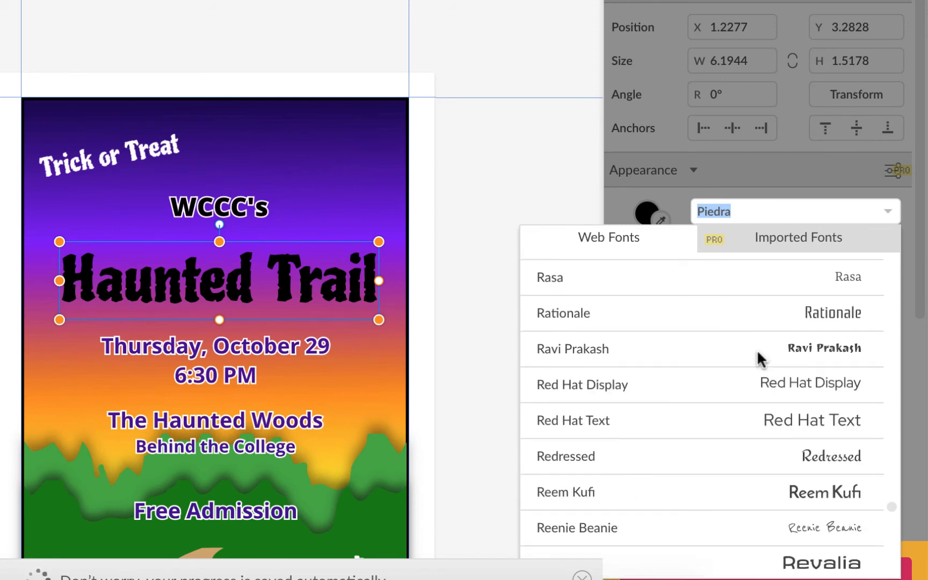
pyautogui.scroll(-5, 761, 359)
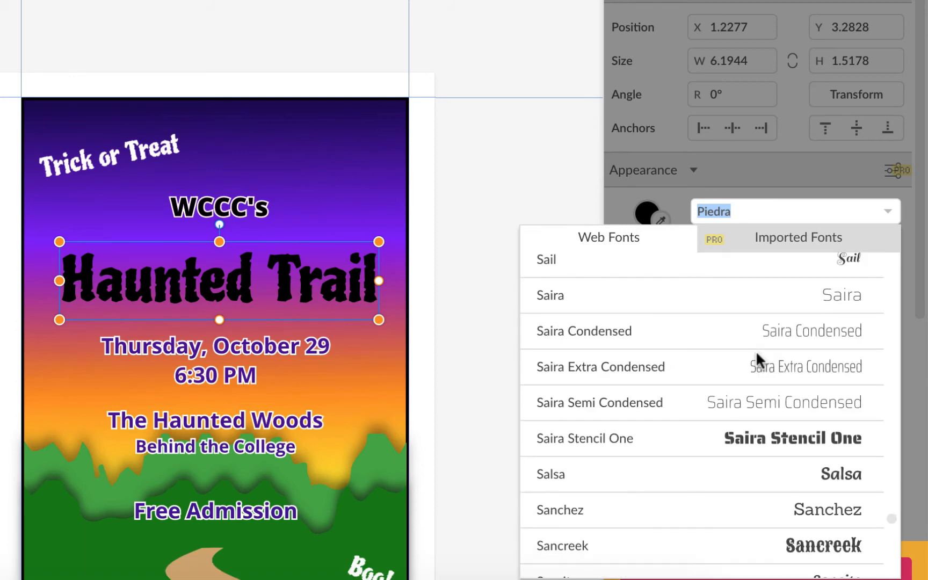
pyautogui.scroll(-7, 756, 354)
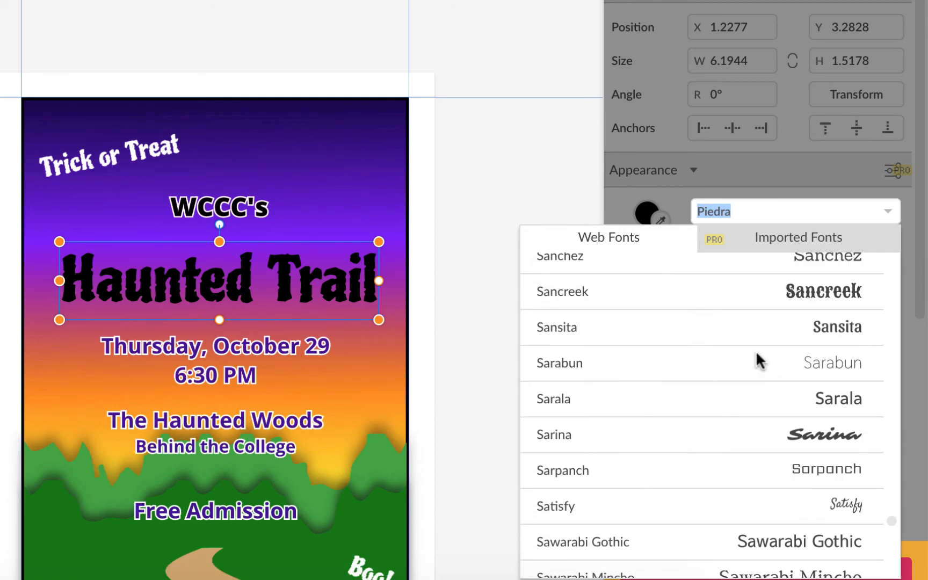
pyautogui.scroll(-12, 755, 350)
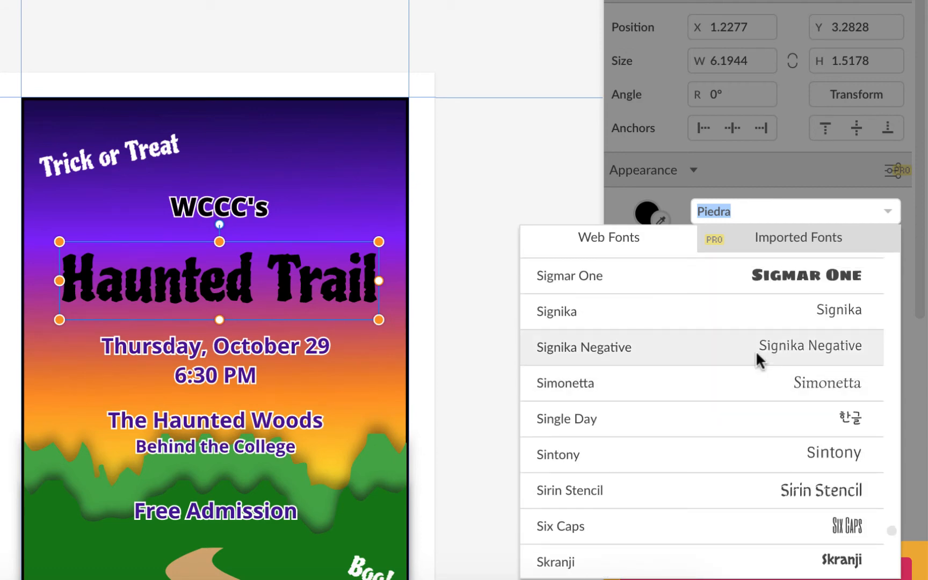
pyautogui.scroll(-10, 756, 350)
pyautogui.scroll(-10, 755, 350)
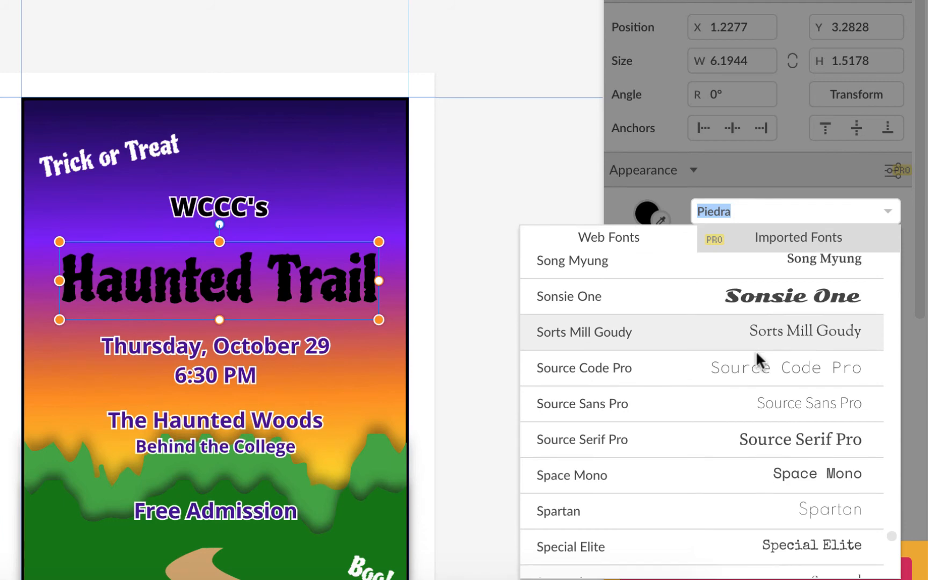
pyautogui.scroll(-10, 755, 350)
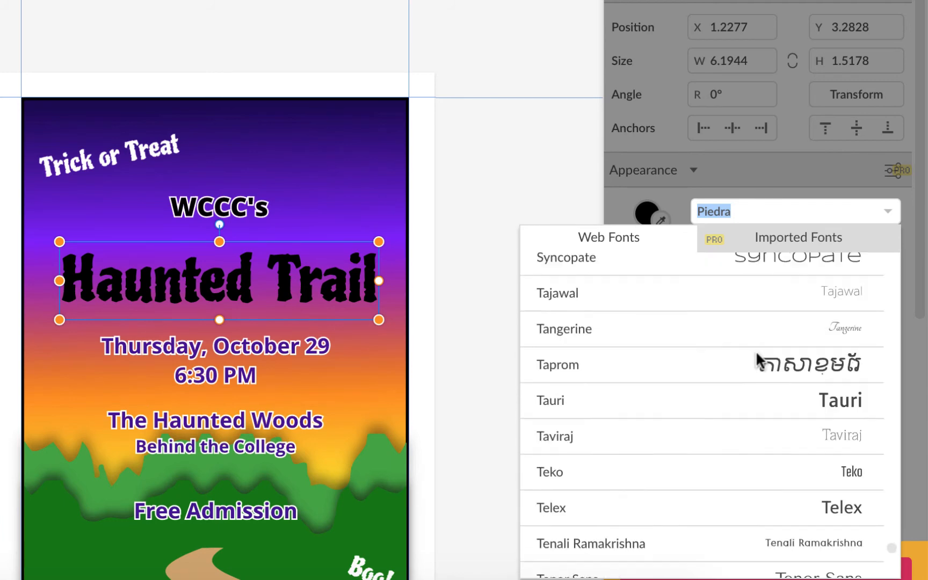
pyautogui.scroll(-10, 755, 350)
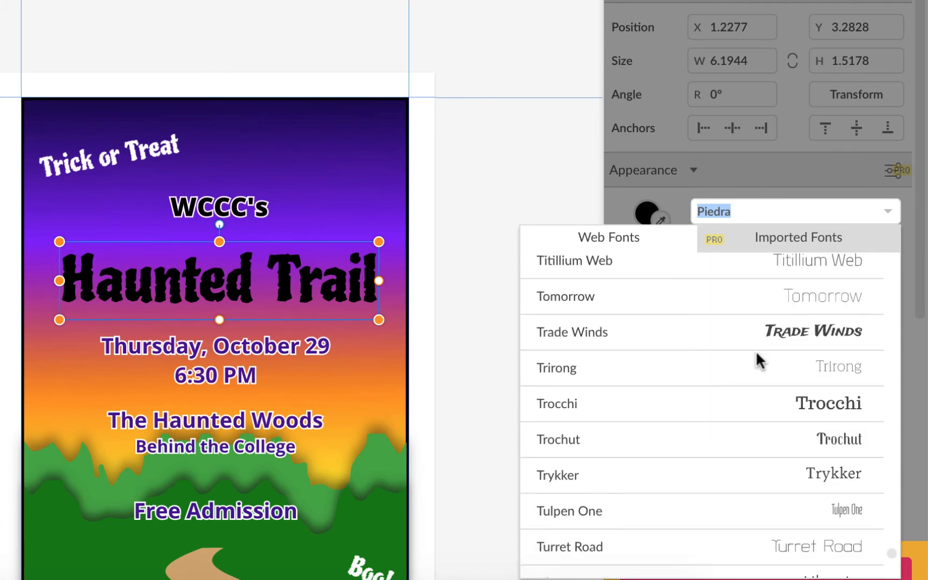
pyautogui.scroll(-10, 755, 350)
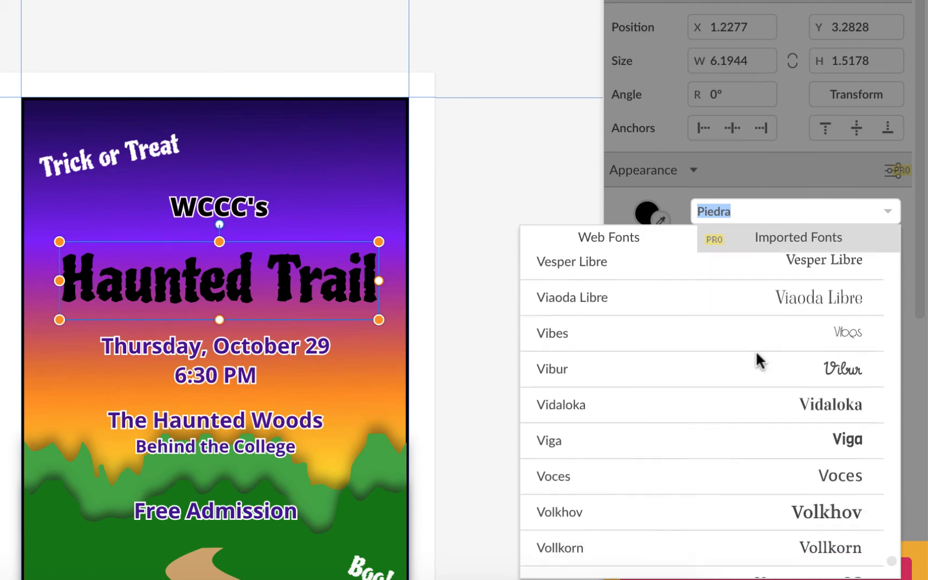
pyautogui.scroll(-1, 832, 469)
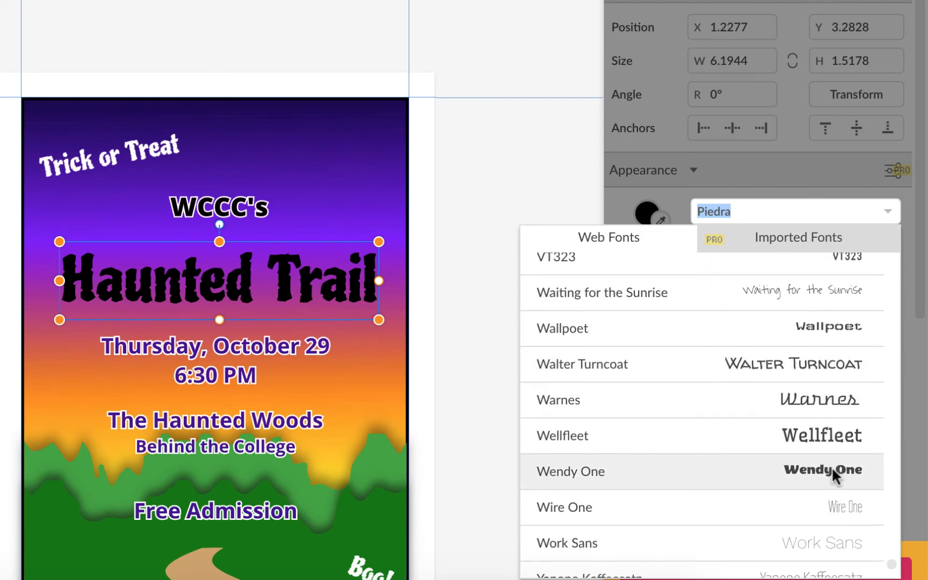
pyautogui.click(829, 475)
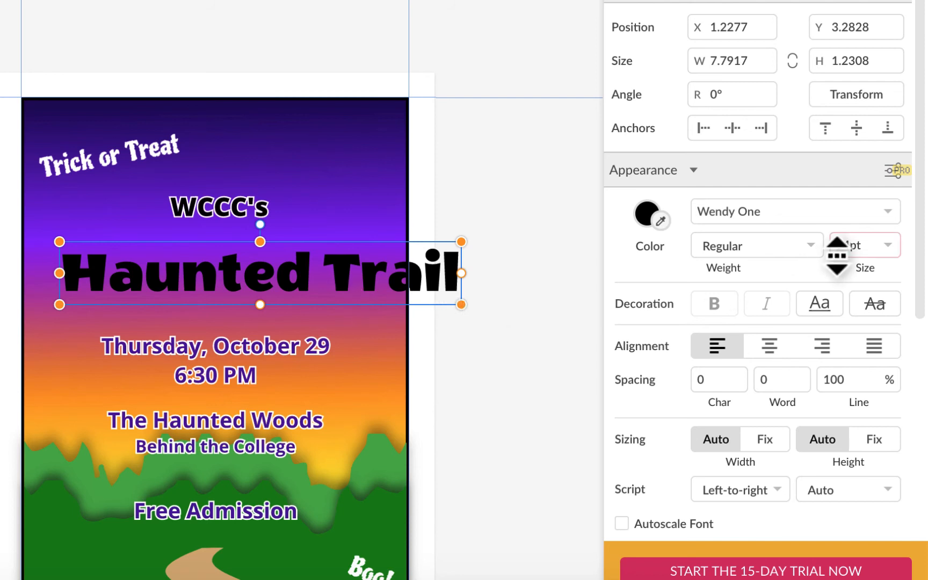
# - Set the Haunted Trail title's font size to 77 pt and resize its text frame to about 7.27 by 1.05 in
pyautogui.scroll(-1, 843, 249)
pyautogui.moveTo(851, 222)
pyautogui.mouseDown()
pyautogui.moveTo(845, 207)
pyautogui.moveTo(842, 232)
pyautogui.moveTo(843, 216)
pyautogui.mouseUp()
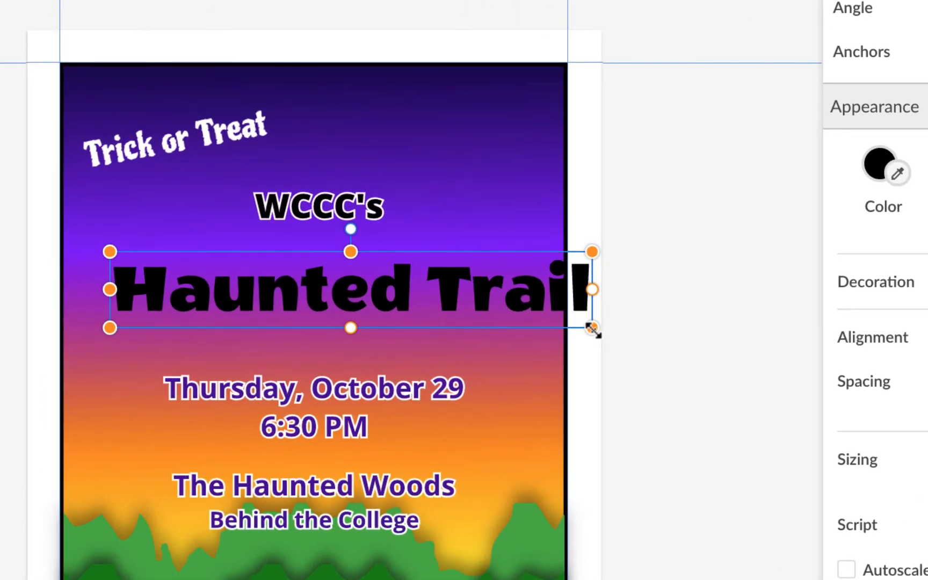
pyautogui.moveTo(592, 328); pyautogui.dragTo(727, 387)
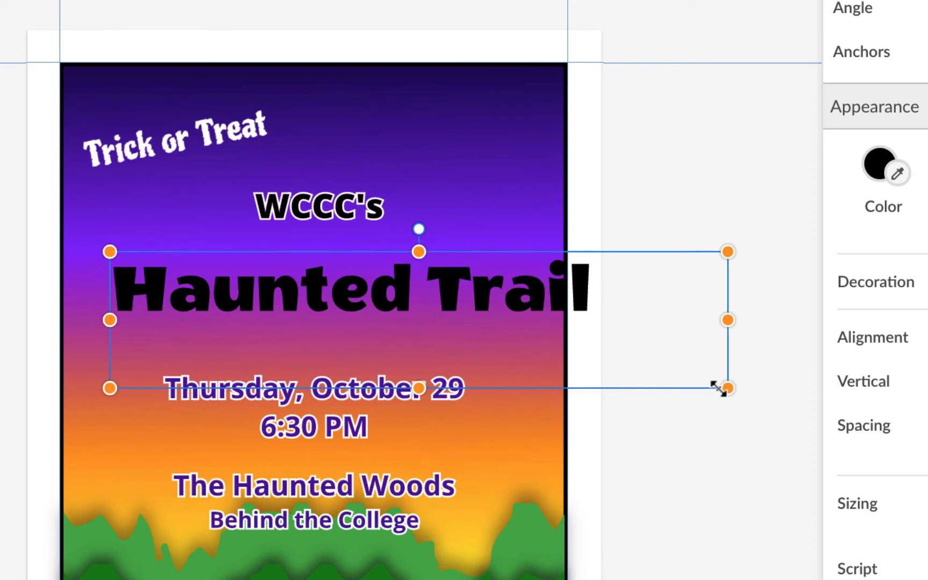
pyautogui.moveTo(727, 388); pyautogui.dragTo(599, 324)
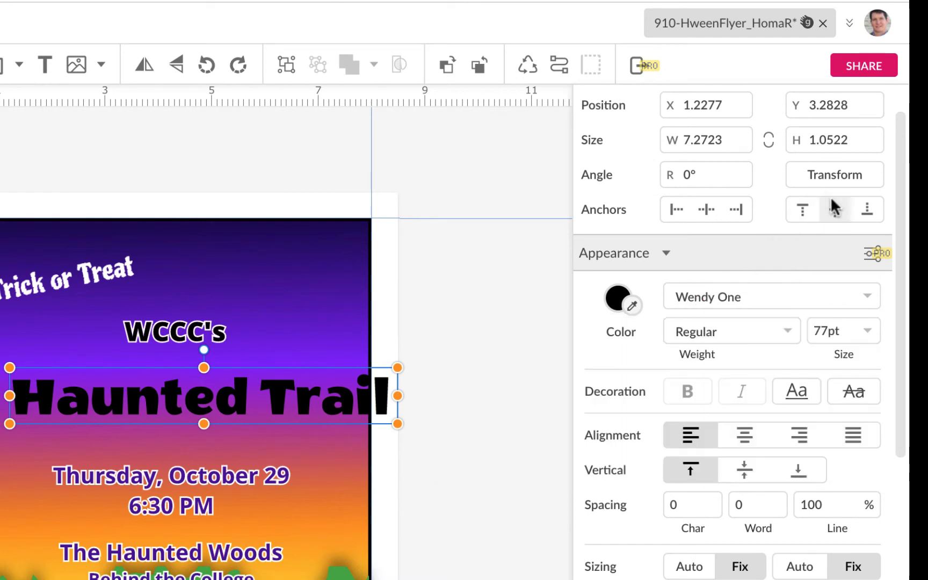
# - Scale the Haunted Trail lettering with Transform to about 6.62 by 1.58 in so it fits within the flyer, and leave Transform mode
pyautogui.click(839, 175)
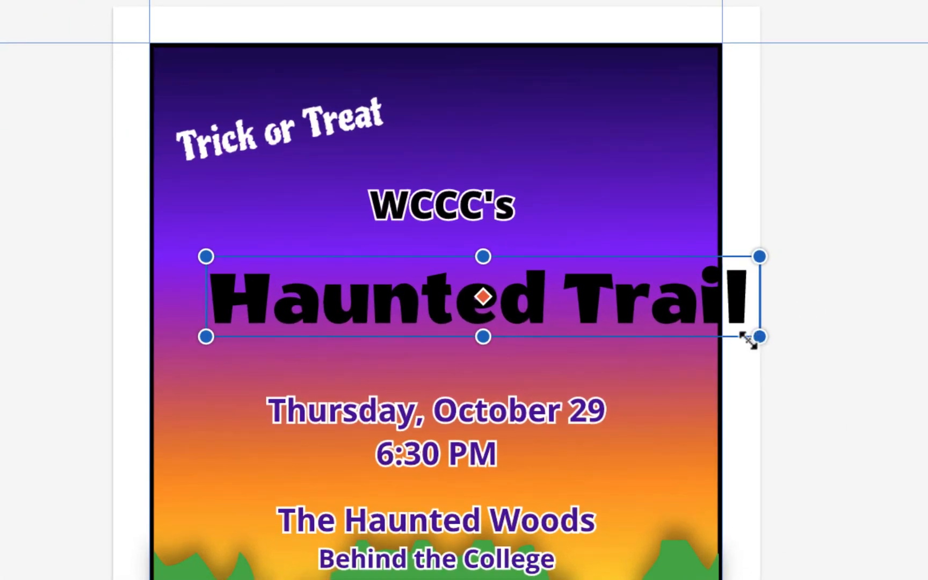
pyautogui.moveTo(748, 340); pyautogui.dragTo(646, 361)
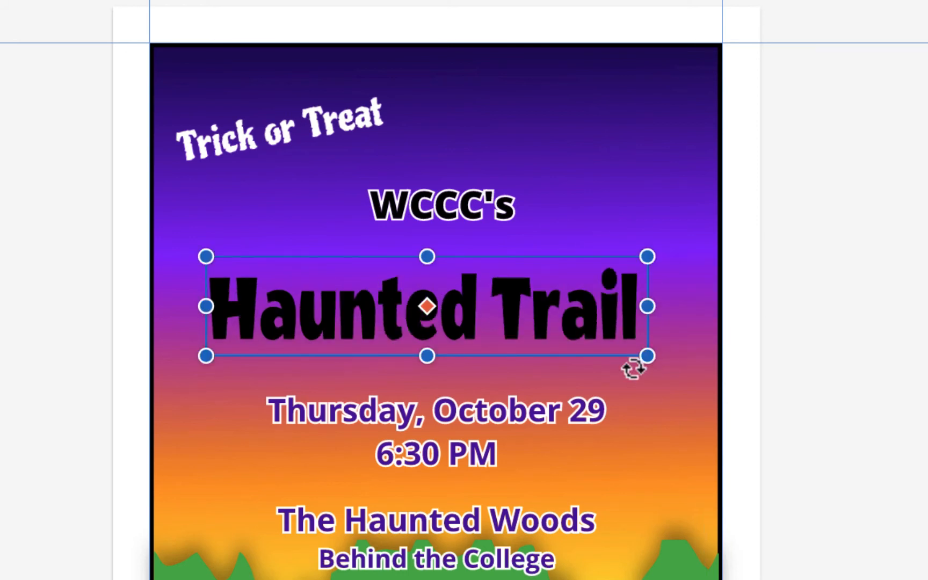
pyautogui.moveTo(426, 256); pyautogui.dragTo(426, 244)
pyautogui.moveTo(647, 305); pyautogui.dragTo(676, 304)
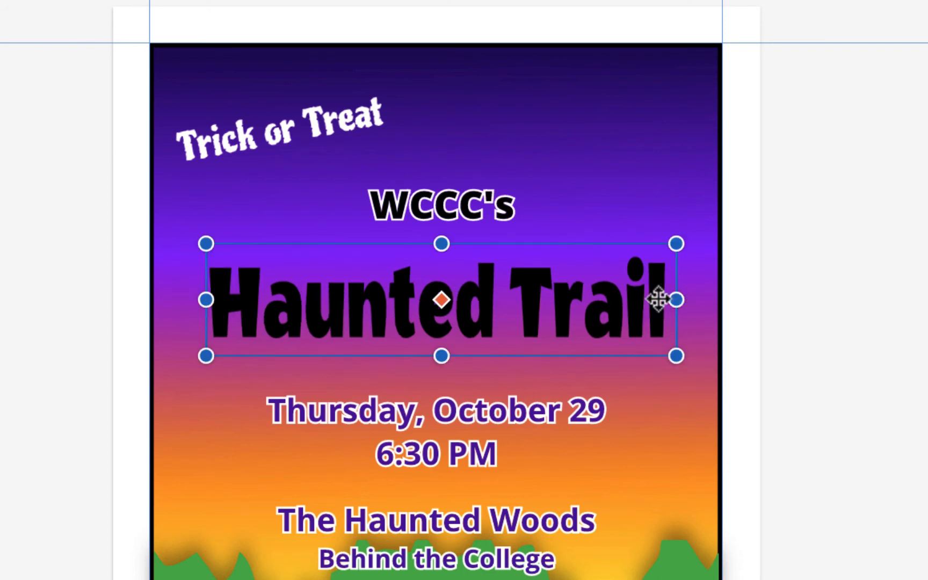
pyautogui.moveTo(207, 303); pyautogui.dragTo(192, 303)
pyautogui.moveTo(675, 356); pyautogui.dragTo(697, 366)
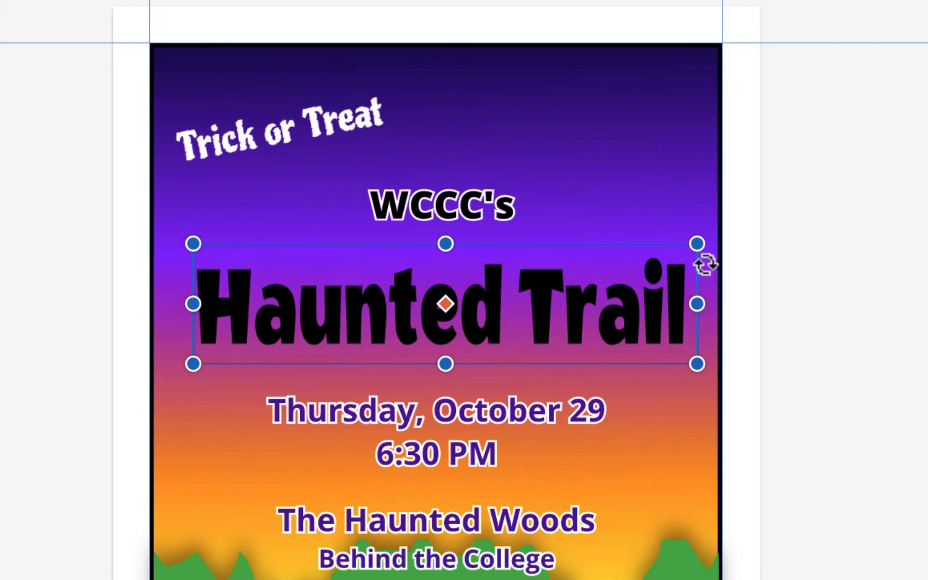
pyautogui.hotkey('ctrl', '+')
pyautogui.hotkey('ctrl', '+')
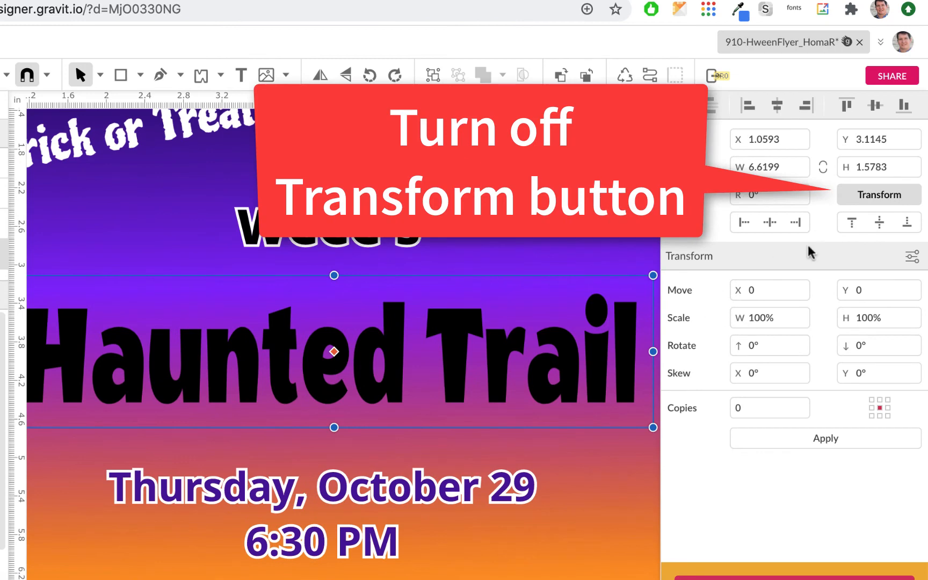
pyautogui.click(880, 195)
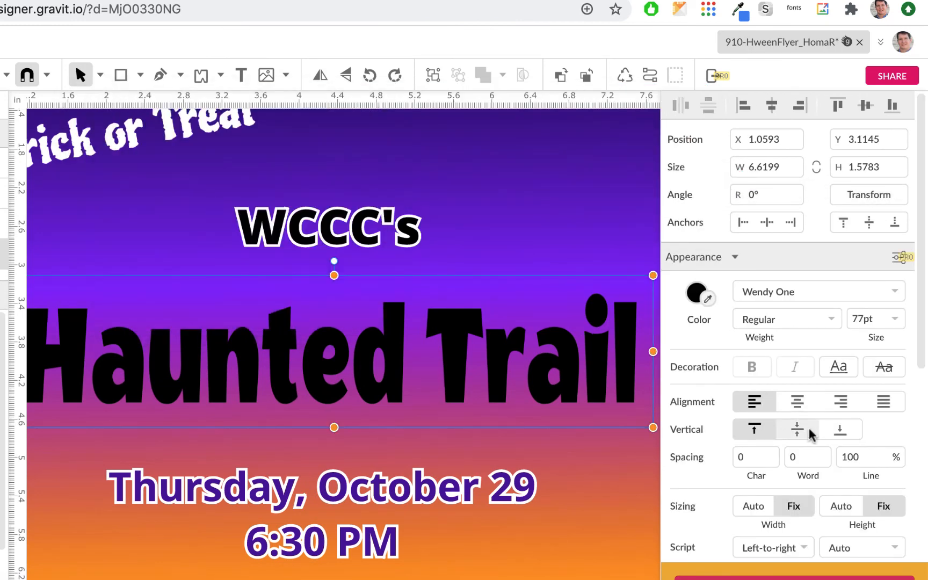
# - Fill the Haunted Trail title with the dark purple #4900A0 sampled from the upper flyer background
pyautogui.click(696, 293)
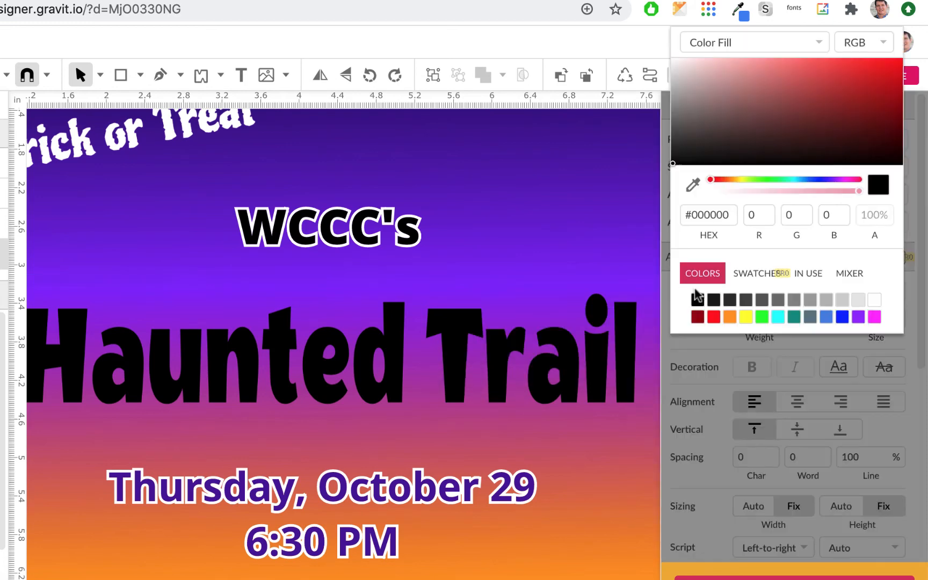
pyautogui.click(693, 188)
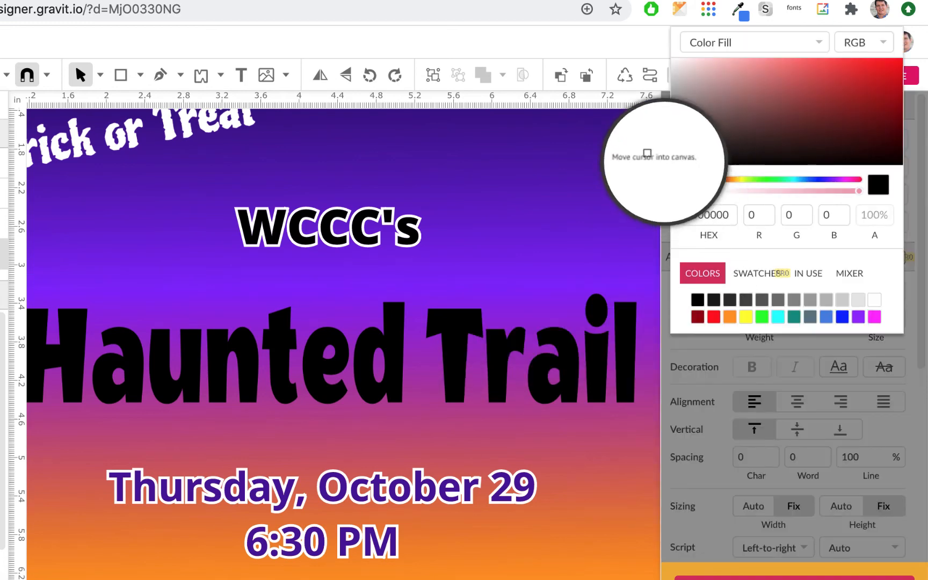
pyautogui.click(551, 140)
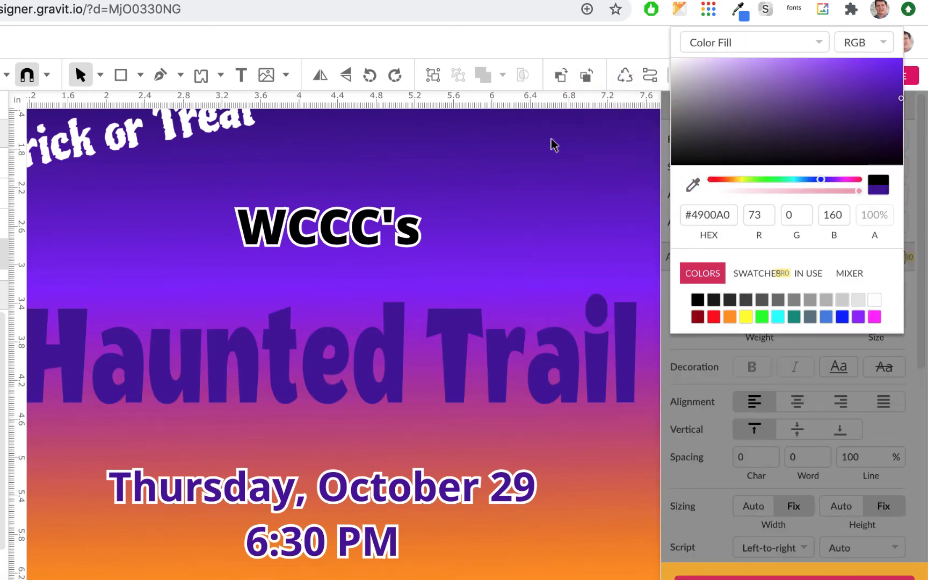
pyautogui.click(709, 502)
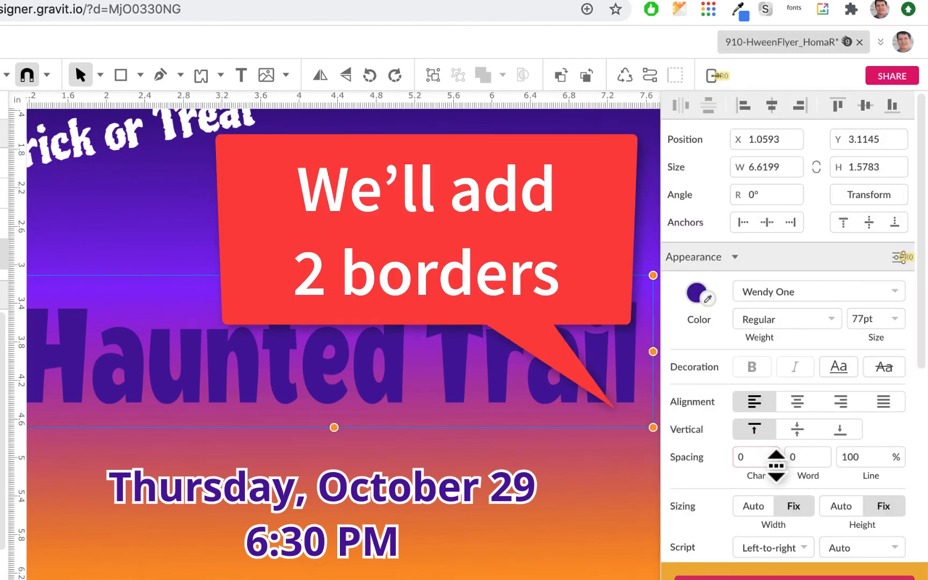
# - Add a 9 pt black border to the Haunted Trail title and check its advanced border settings
pyautogui.scroll(-5, 775, 464)
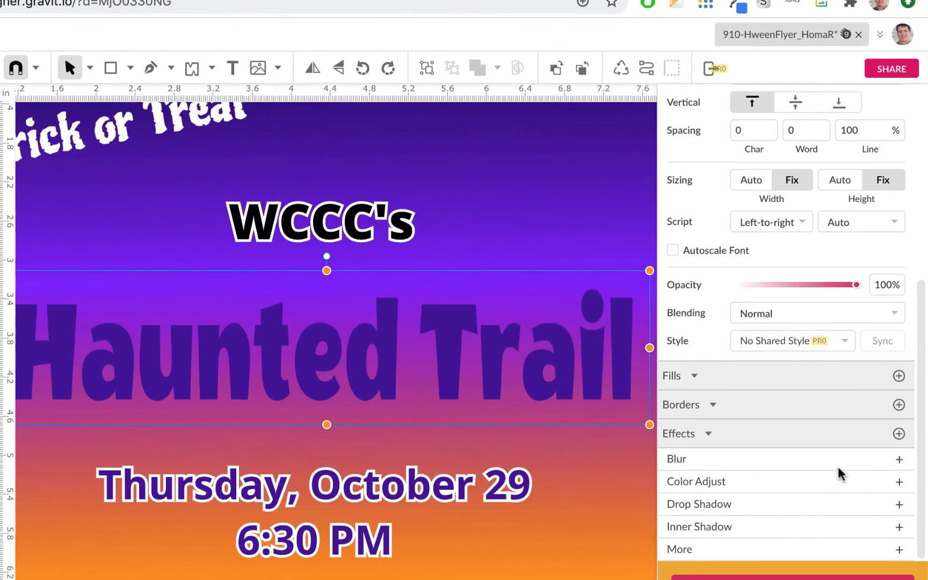
pyautogui.click(898, 401)
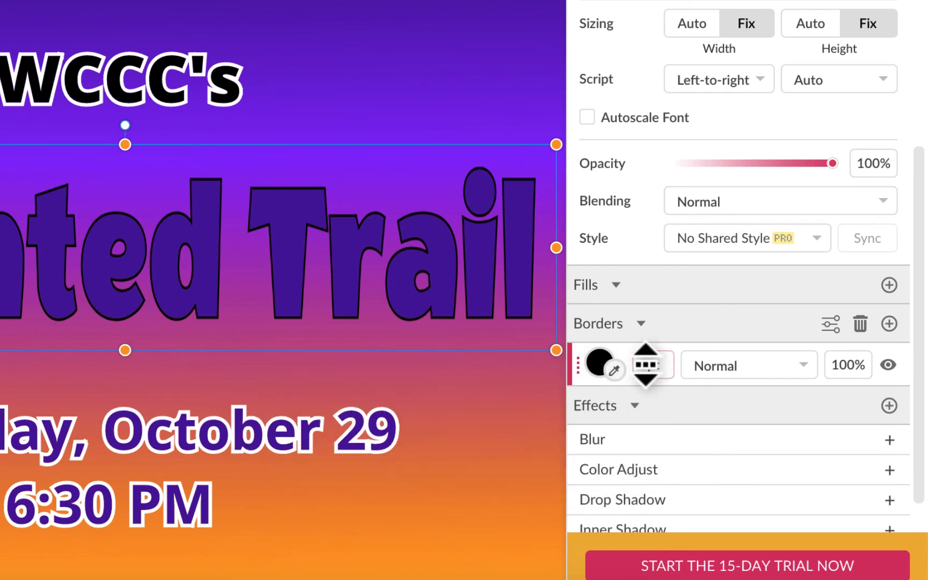
pyautogui.moveTo(651, 364); pyautogui.dragTo(658, 356)
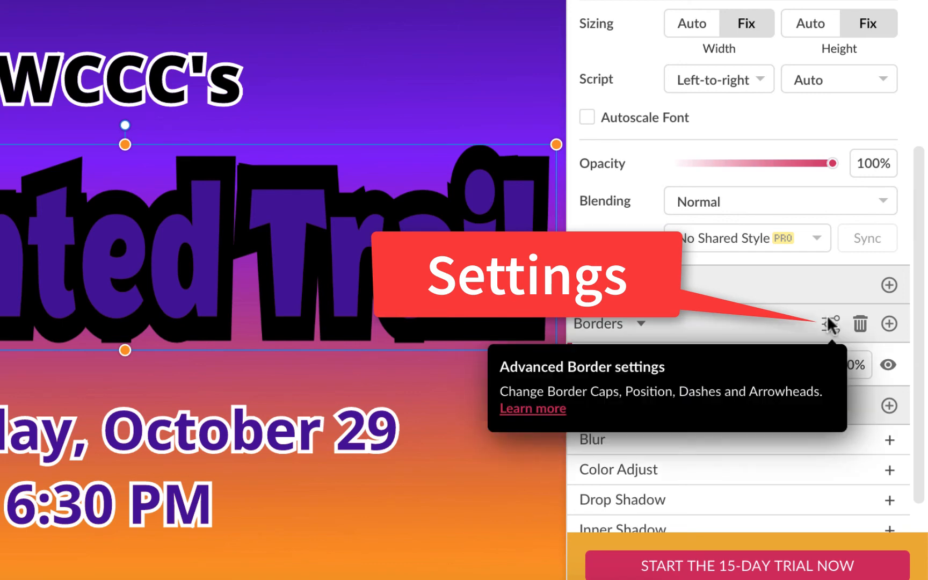
pyautogui.click(830, 323)
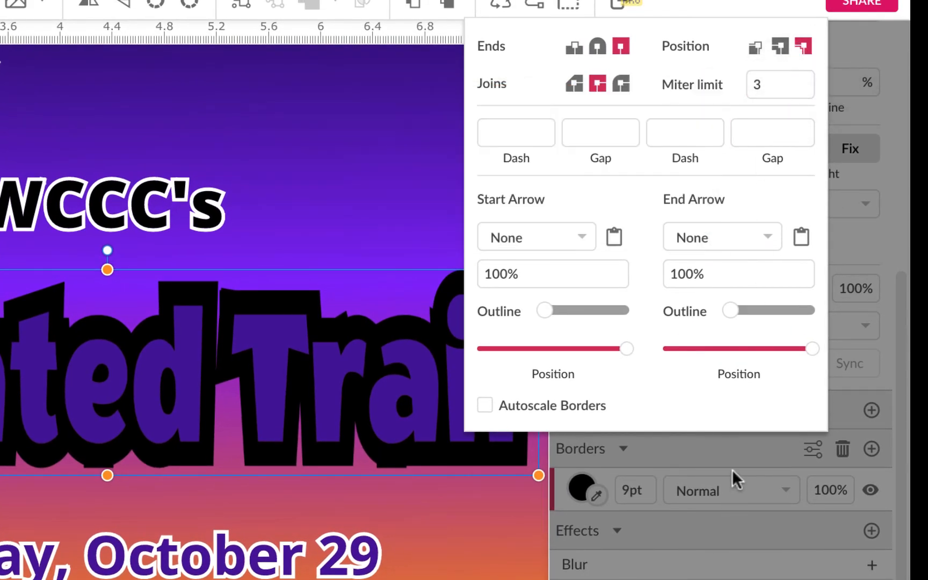
pyautogui.click(731, 455)
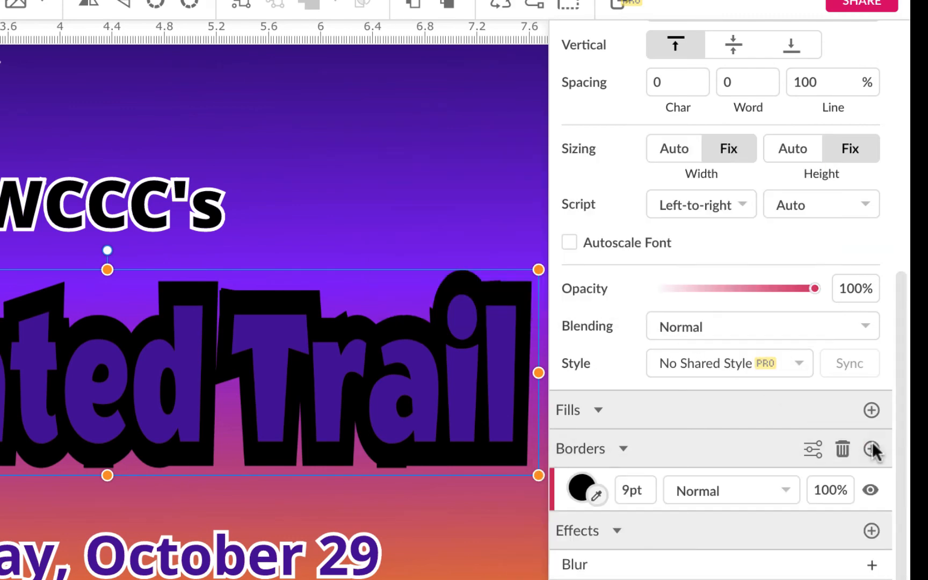
# - Add a second border to the Haunted Trail title, coloured white (#FFFFFF) and 3 pt wide, above the 9 pt black border
pyautogui.click(871, 449)
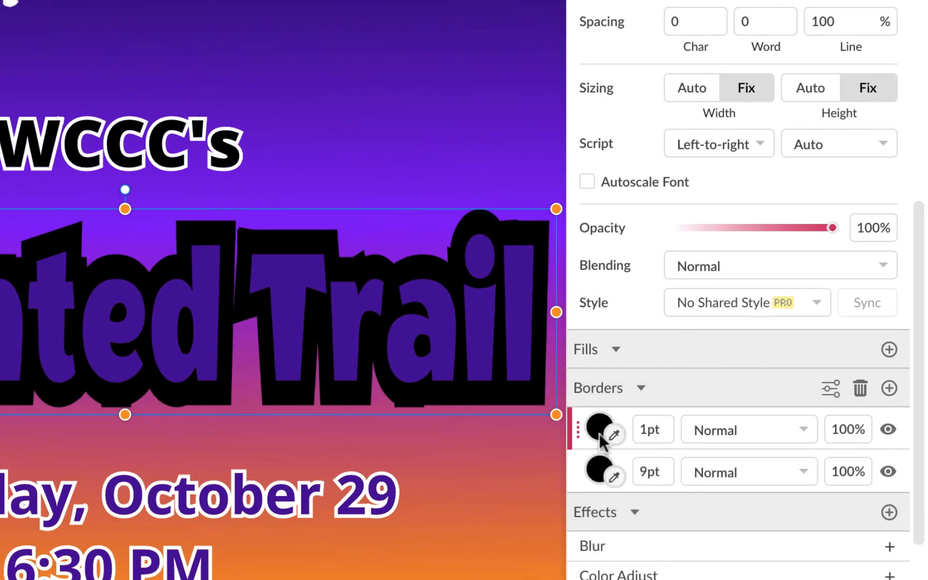
pyautogui.click(599, 428)
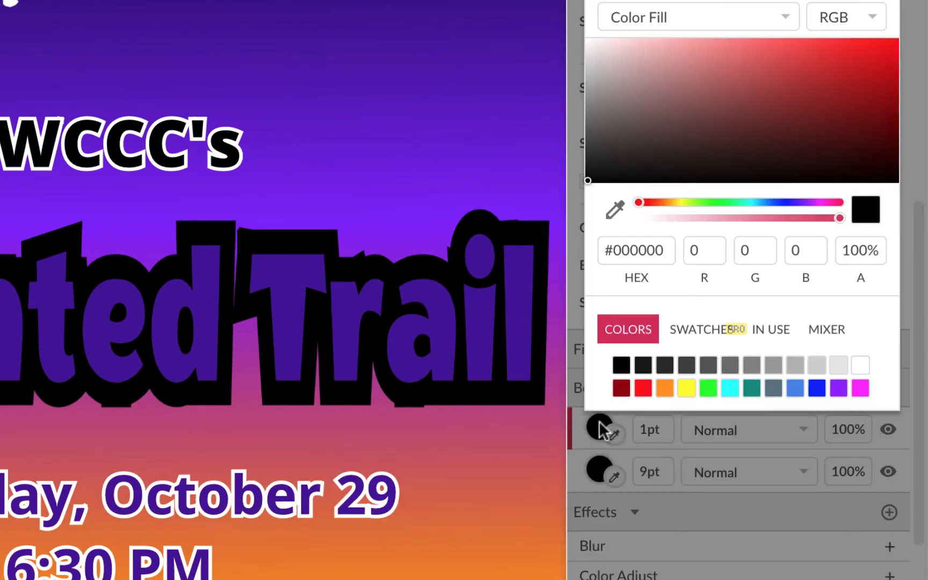
pyautogui.click(860, 365)
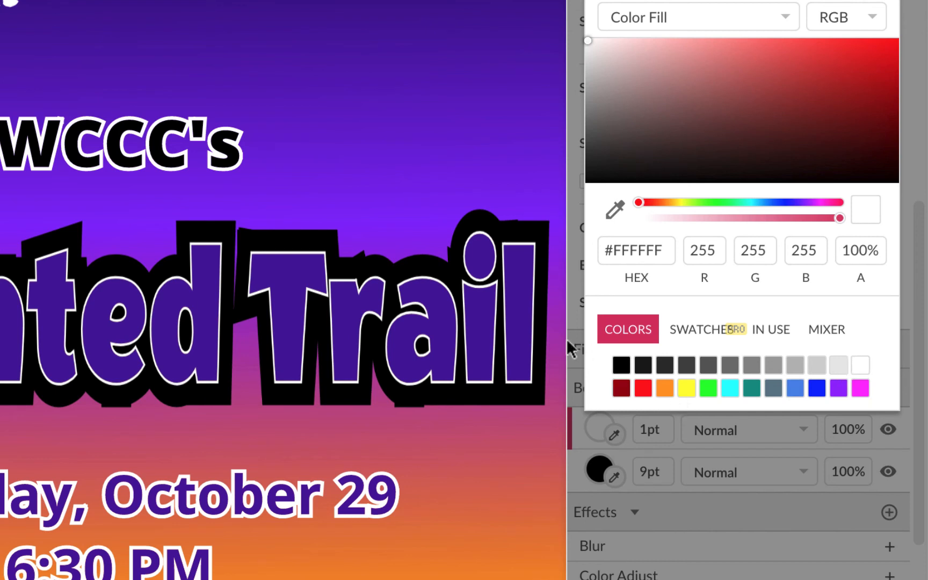
pyautogui.click(653, 431)
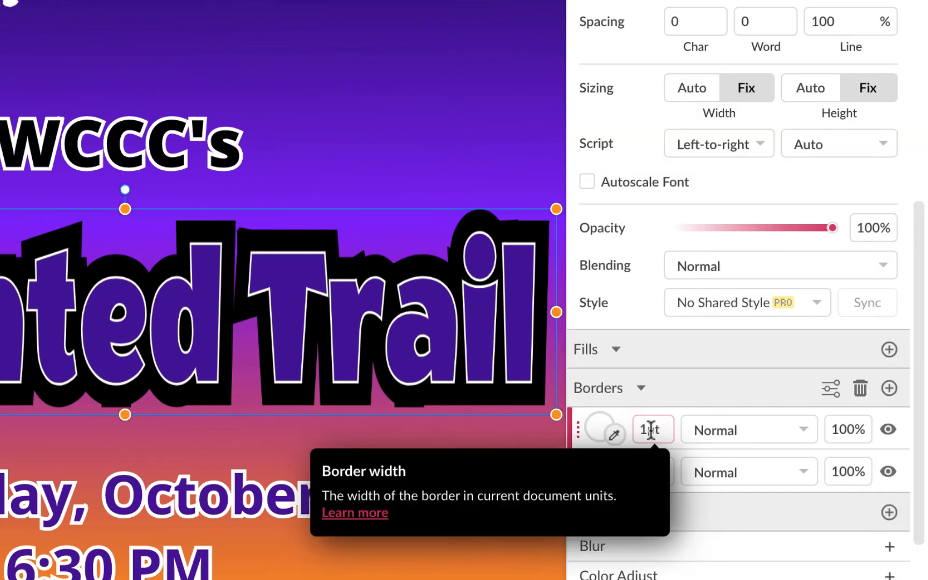
pyautogui.doubleClick(649, 429)
pyautogui.click(670, 432)
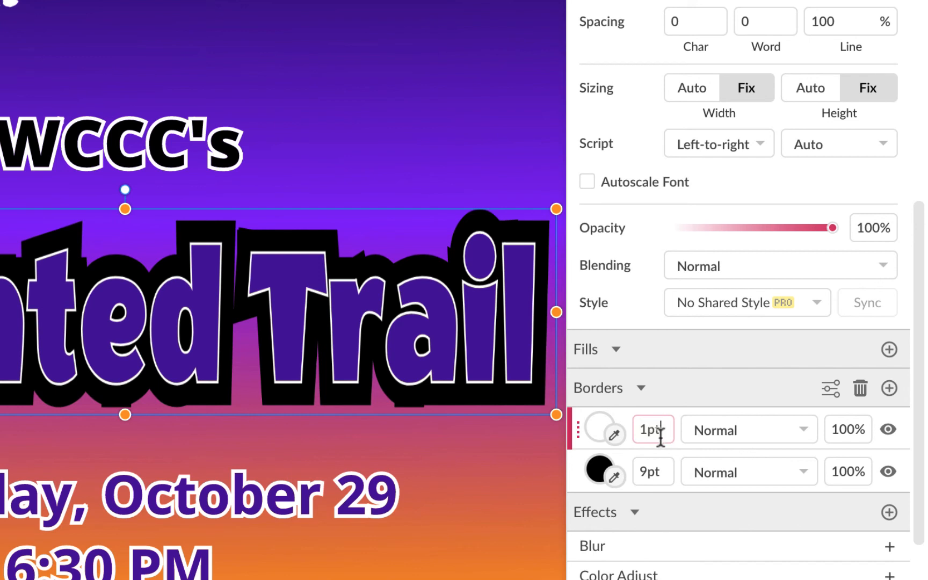
pyautogui.doubleClick(649, 429)
pyautogui.write('3')
pyautogui.press('Return')
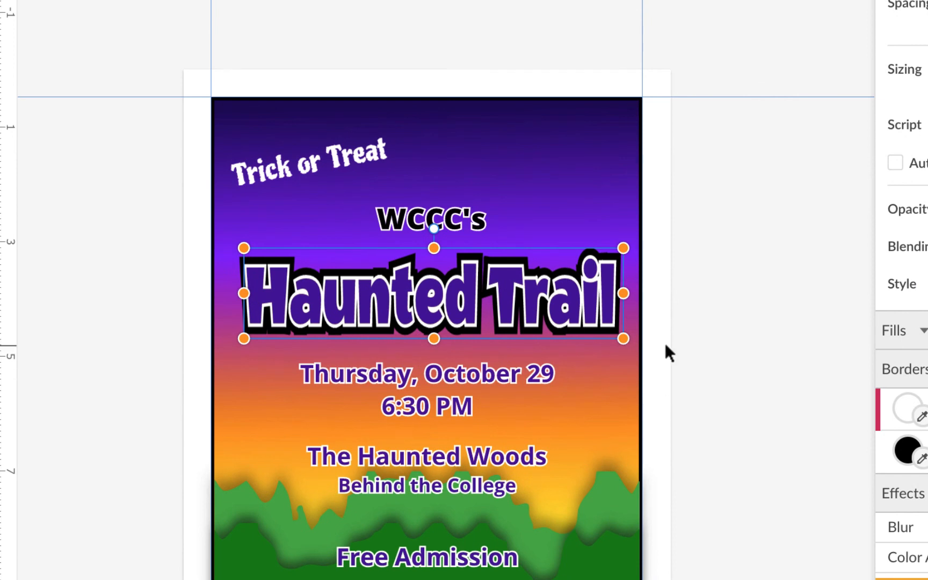
pyautogui.click(696, 350)
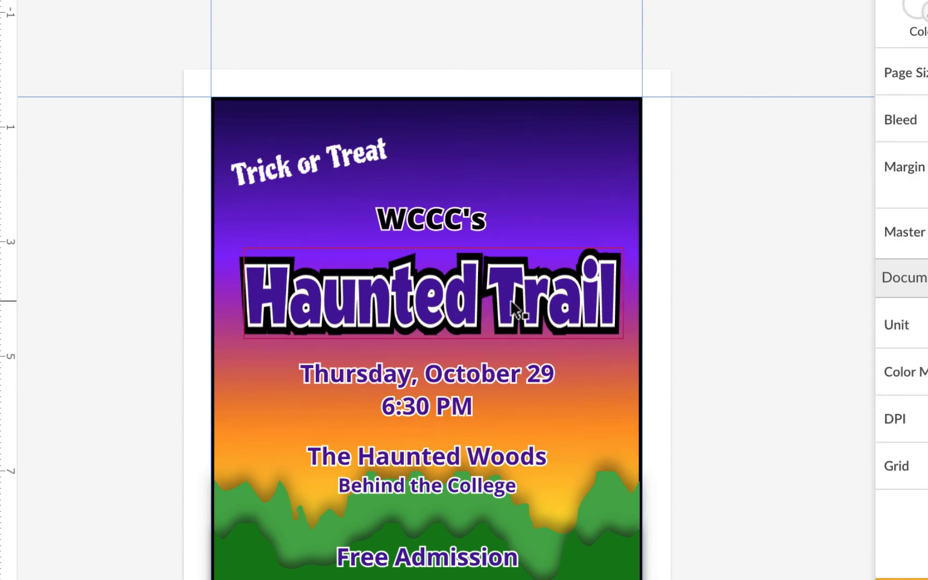
# - Move the Haunted Trail title slightly down and center it horizontally on the flyer
pyautogui.moveTo(521, 298); pyautogui.dragTo(507, 303)
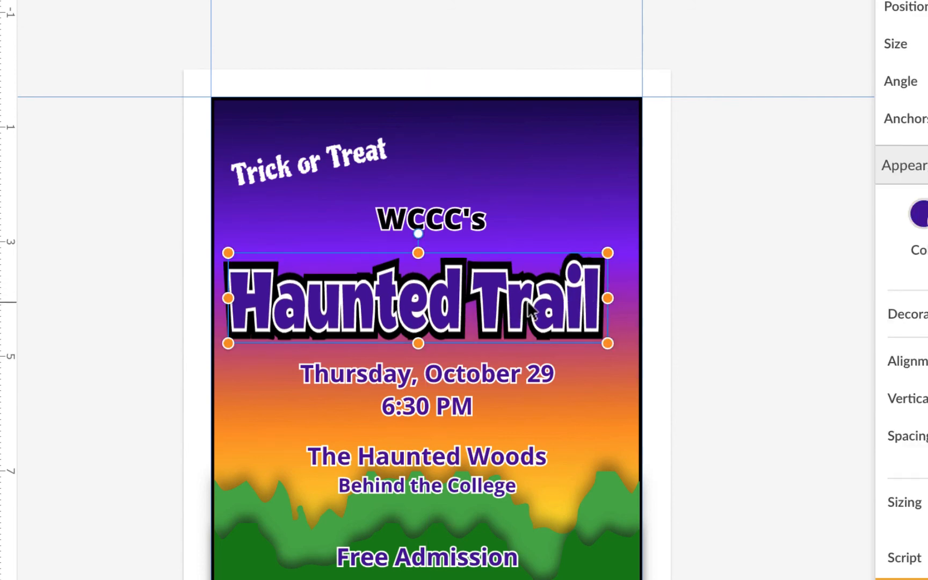
pyautogui.moveTo(528, 308); pyautogui.dragTo(530, 311)
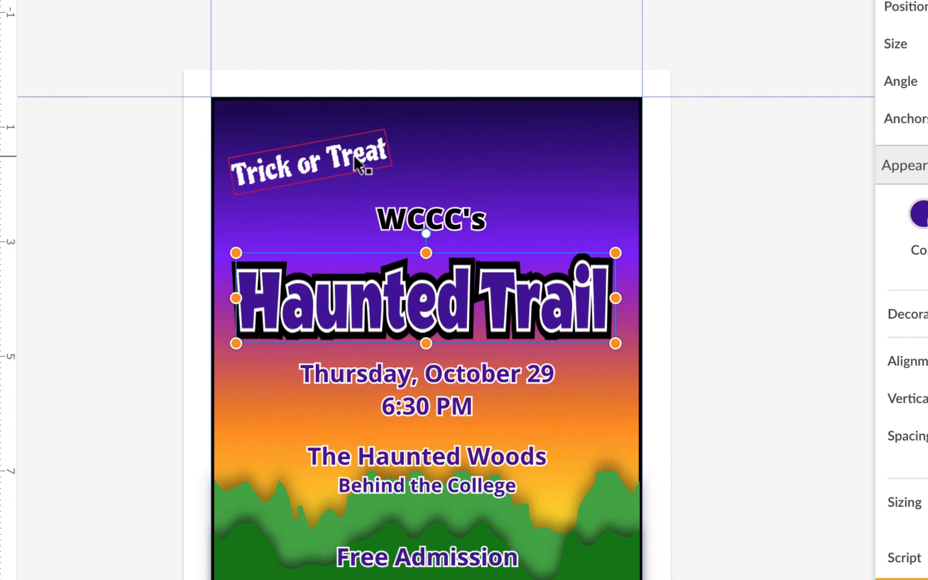
pyautogui.click(767, 238)
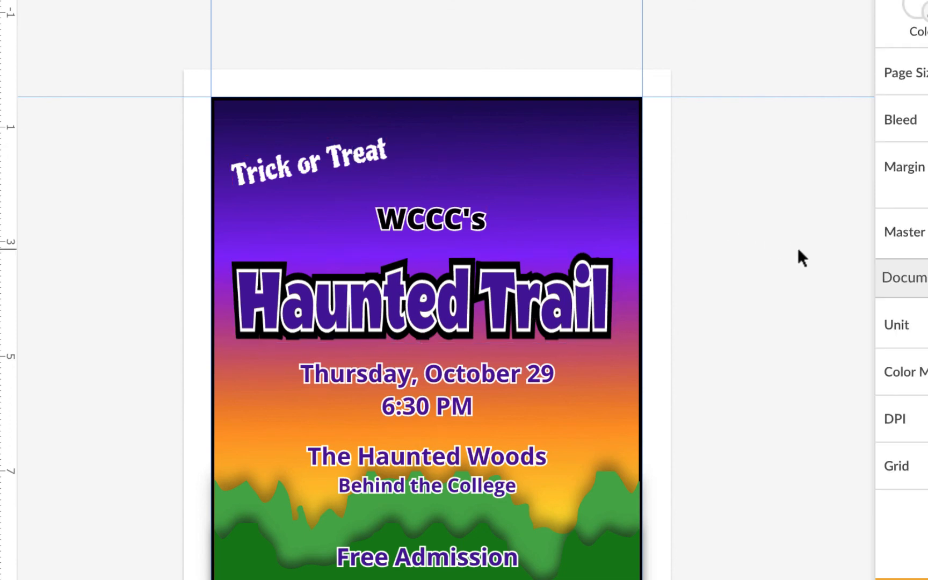
# - Add a drop shadow to the Haunted Trail title with X and Y offsets of 5 px and 50% opacity
pyautogui.scroll(-2, 779, 272)
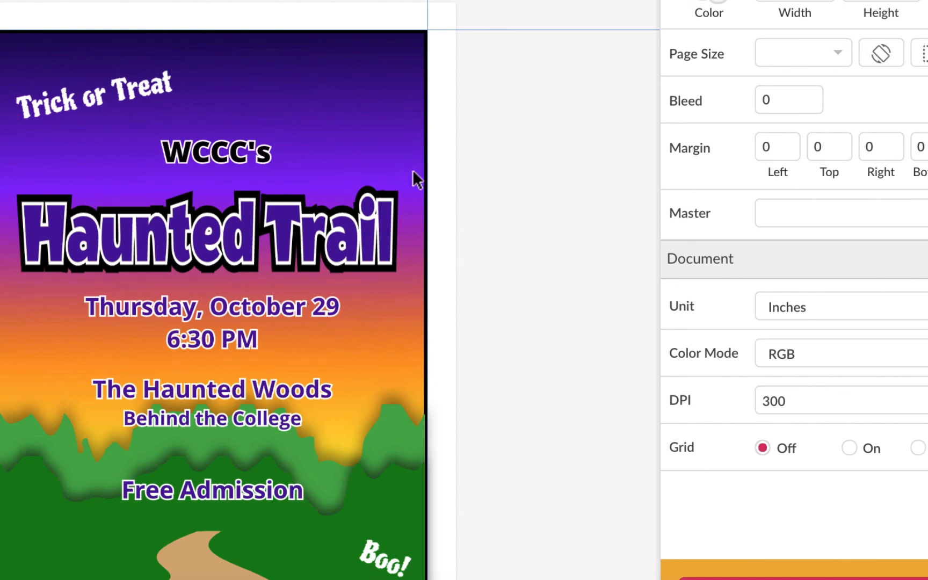
pyautogui.click(360, 239)
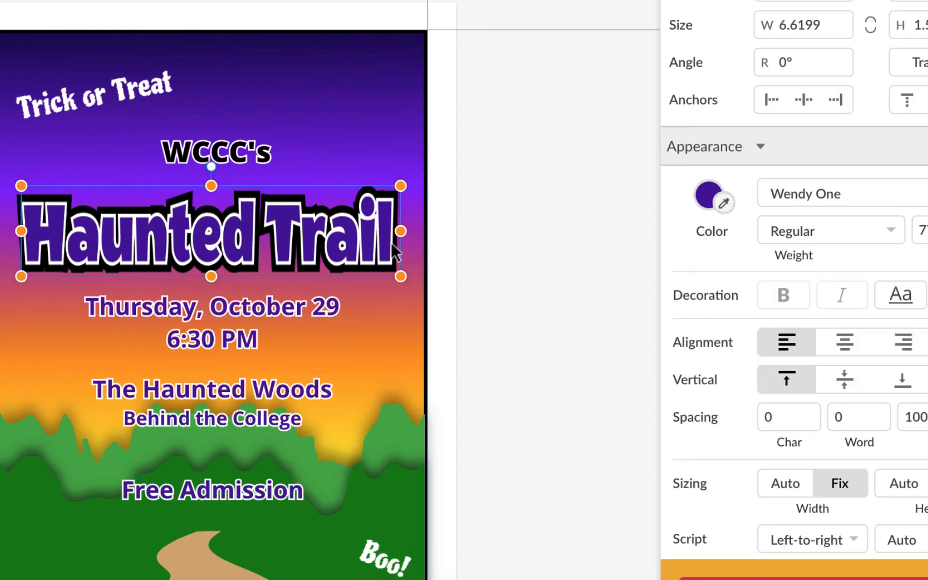
pyautogui.scroll(-10, 862, 430)
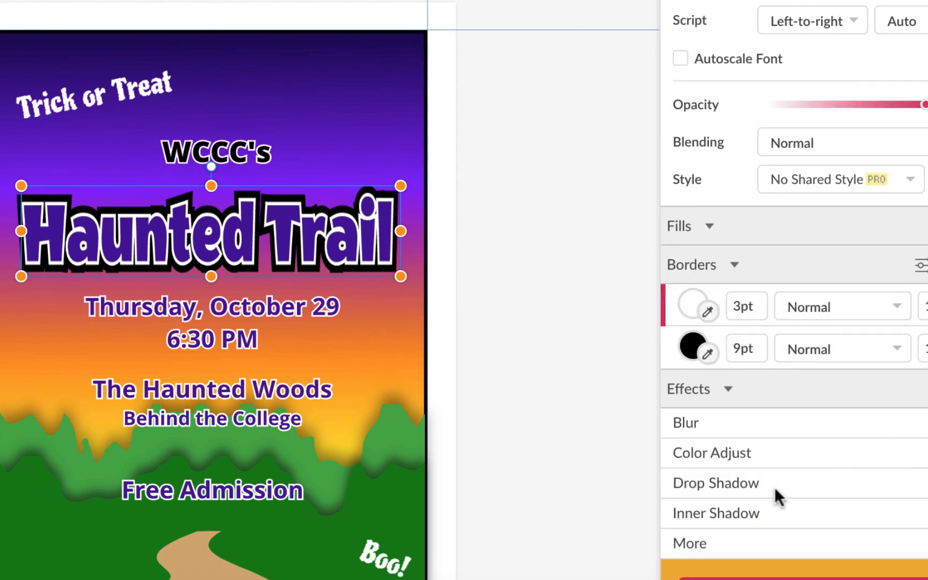
pyautogui.click(774, 487)
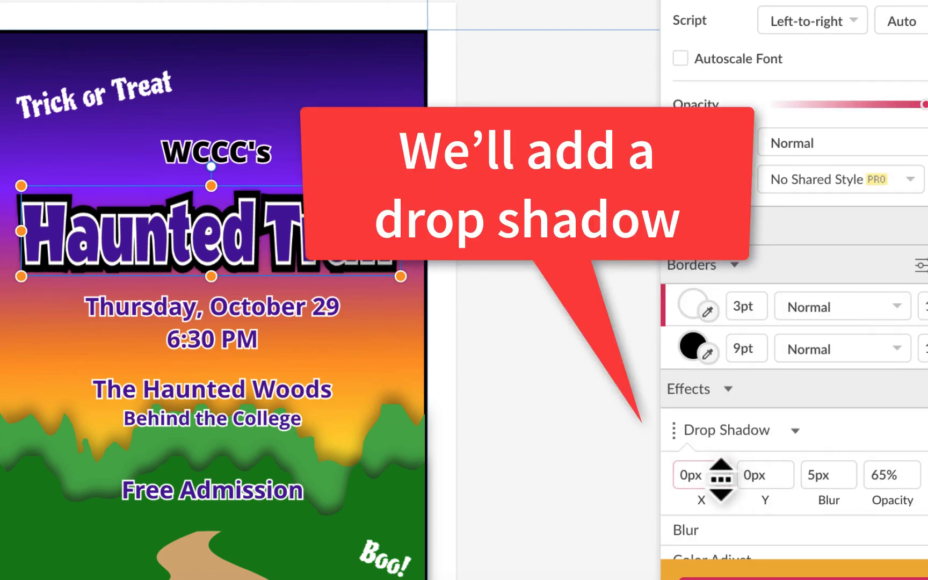
pyautogui.click(692, 475)
pyautogui.write('5')
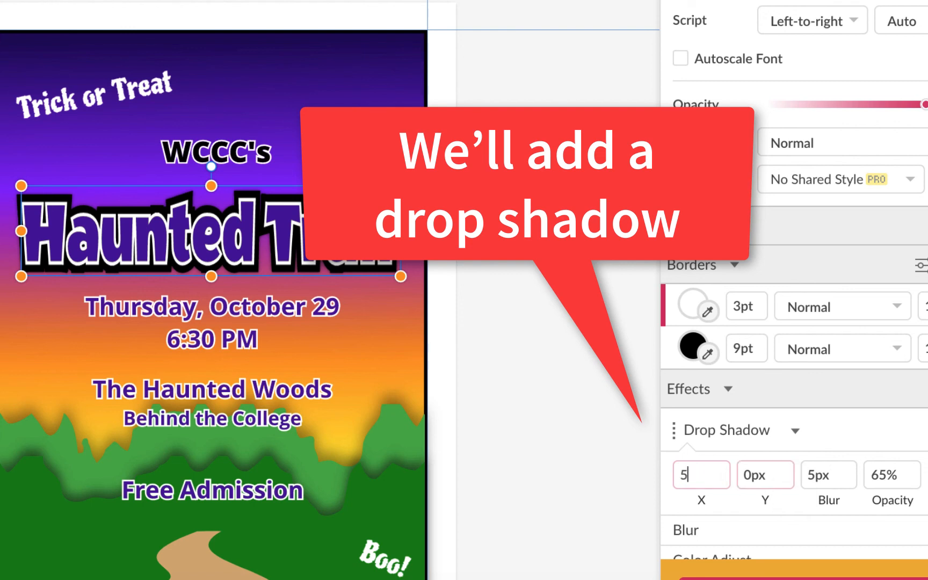
pyautogui.press('Tab')
pyautogui.write('5')
pyautogui.press('Tab')
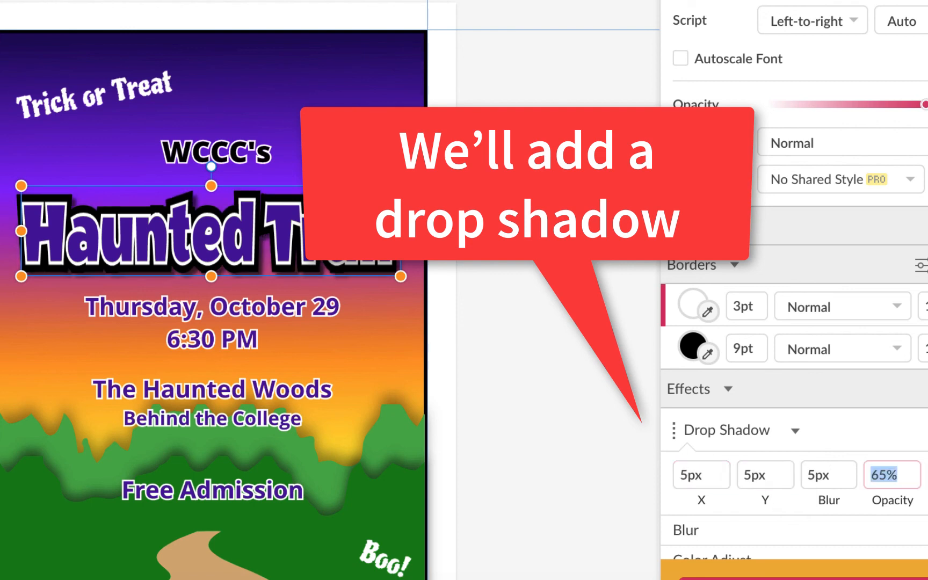
pyautogui.write('50')
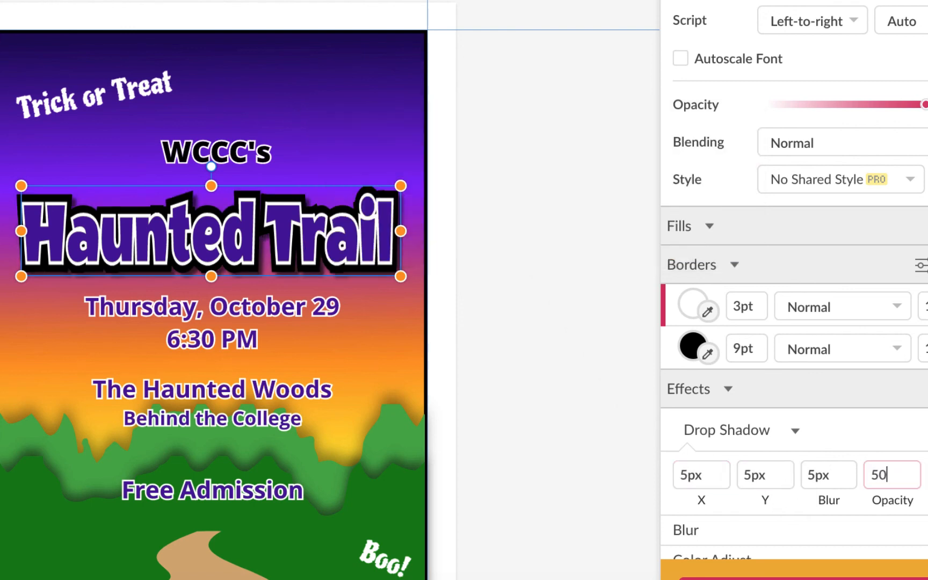
# - Change the Haunted Trail title's drop shadow color to white (#FFFFFF) at 100% opacity
pyautogui.click(927, 475)
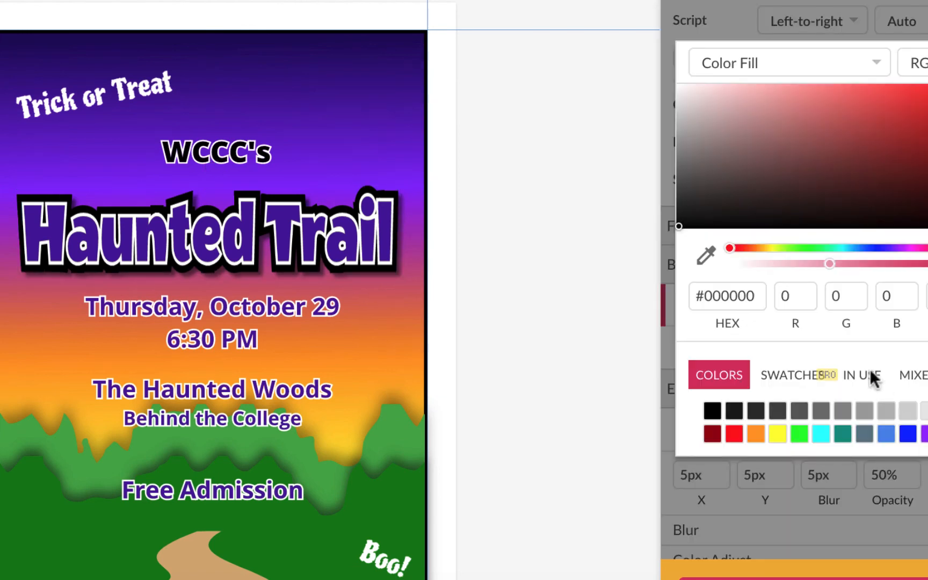
pyautogui.click(927, 410)
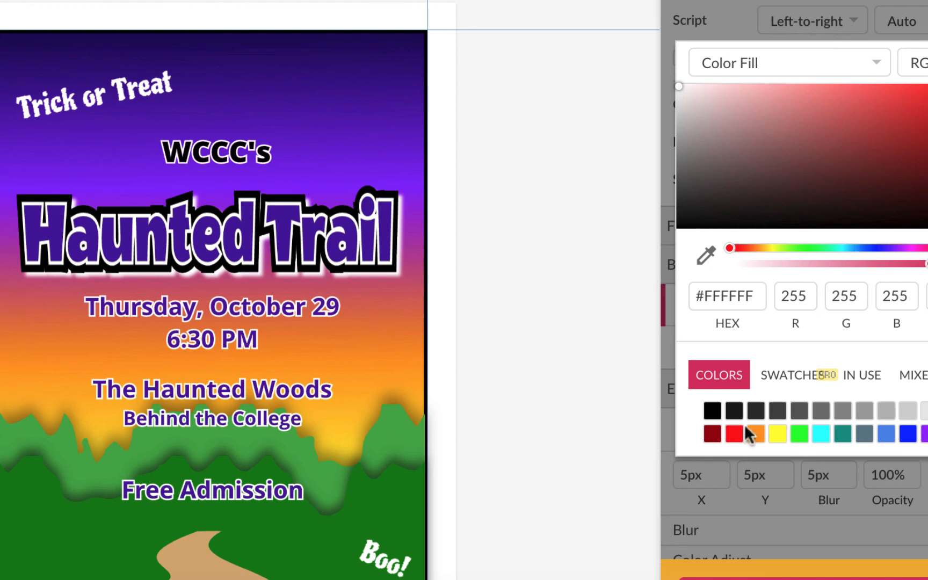
pyautogui.click(331, 263)
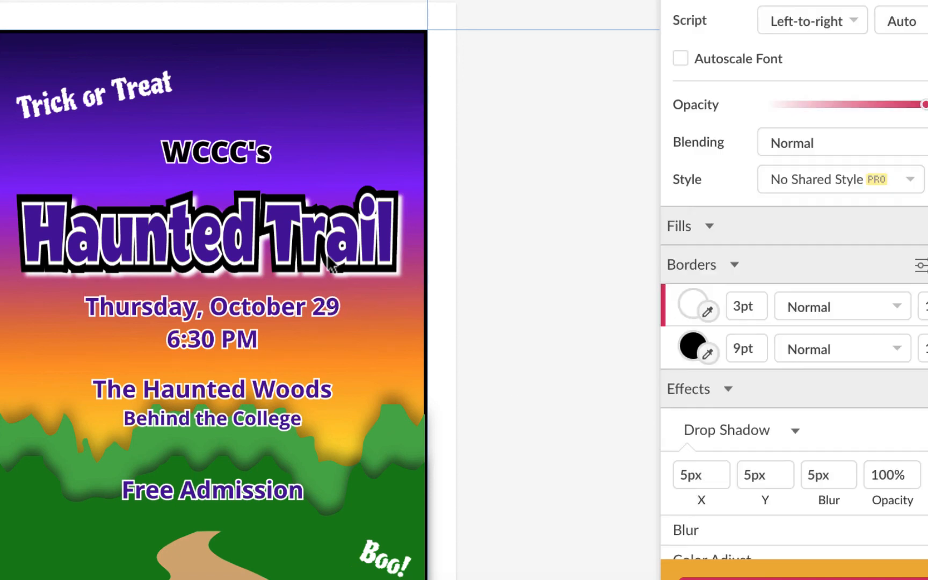
# - Set the Haunted Trail title's drop shadow offsets to 0 px in X and Y and its blur to 10 px
pyautogui.click(698, 472)
pyautogui.write('0')
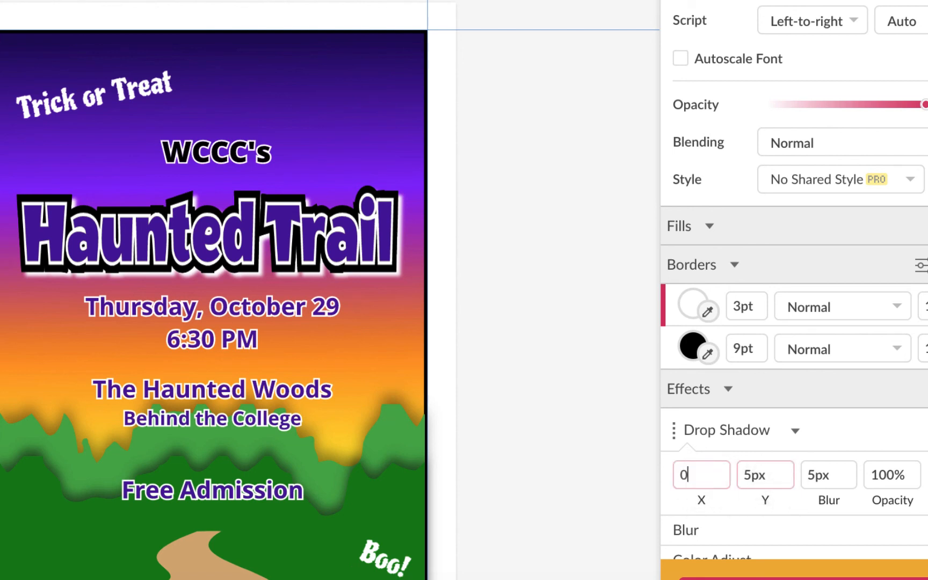
pyautogui.press('Tab')
pyautogui.write('0')
pyautogui.press('Tab')
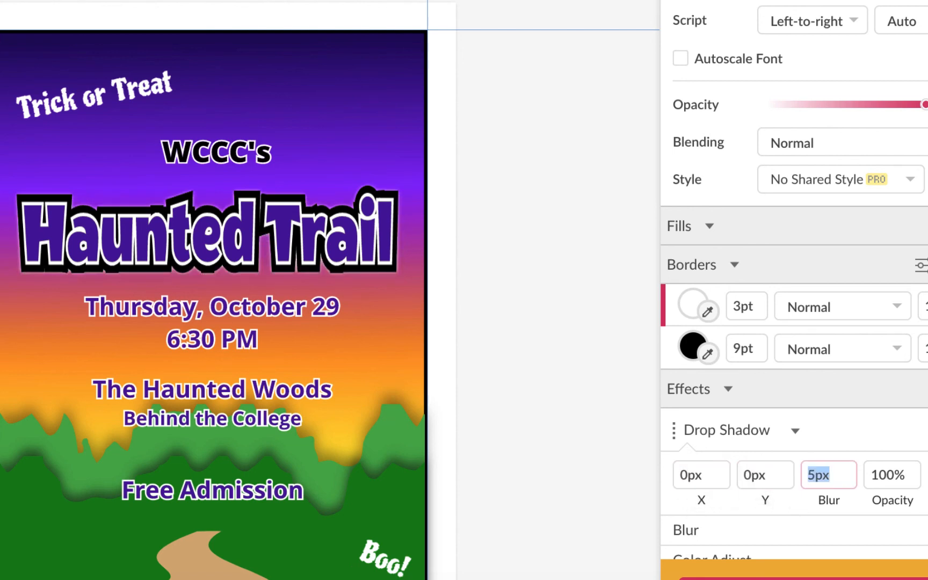
pyautogui.write('10')
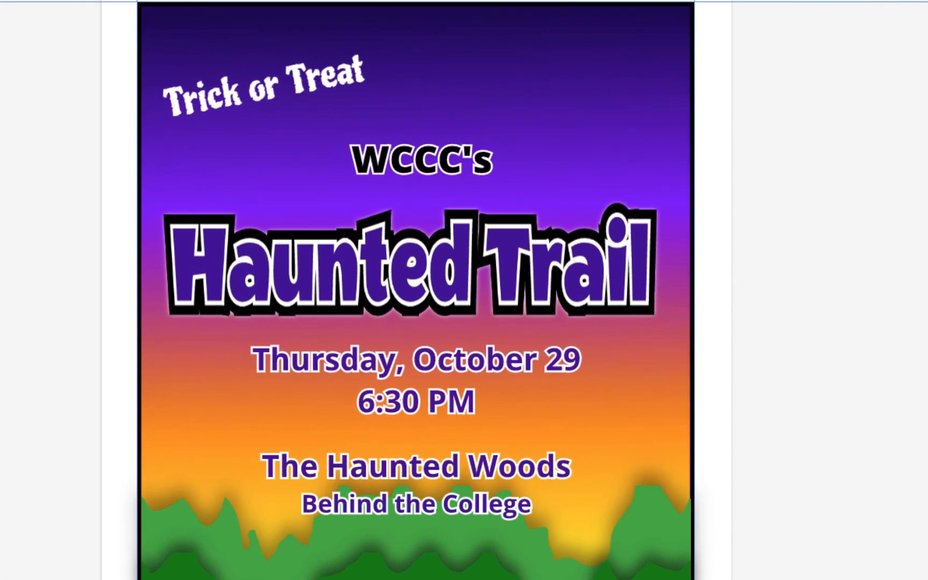
pyautogui.press('Return')
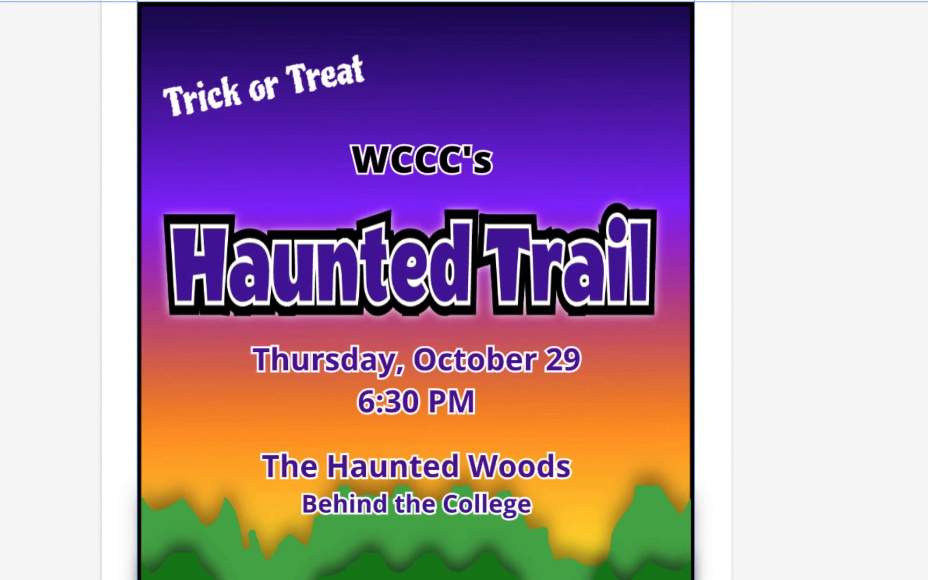